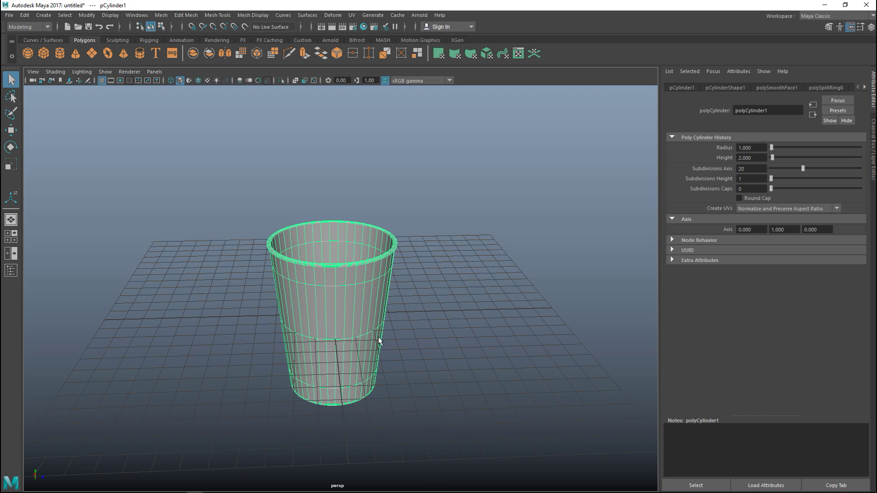
Deselect the cup and create a new polygon cylinder for the lid.
scroll(432, 346, down, 3)
scroll(432, 347, up, 3)
alt+drag(432, 347, 421, 268)
click(456, 324)
alt+right_drag(420, 268, 455, 294)
alt+middle_drag(455, 294, 437, 286)
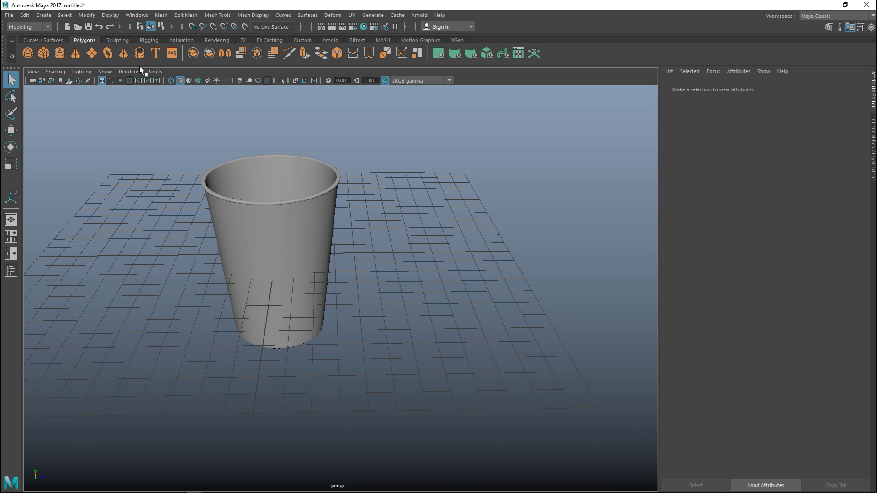
click(60, 54)
alt+middle_drag(283, 227, 338, 348)
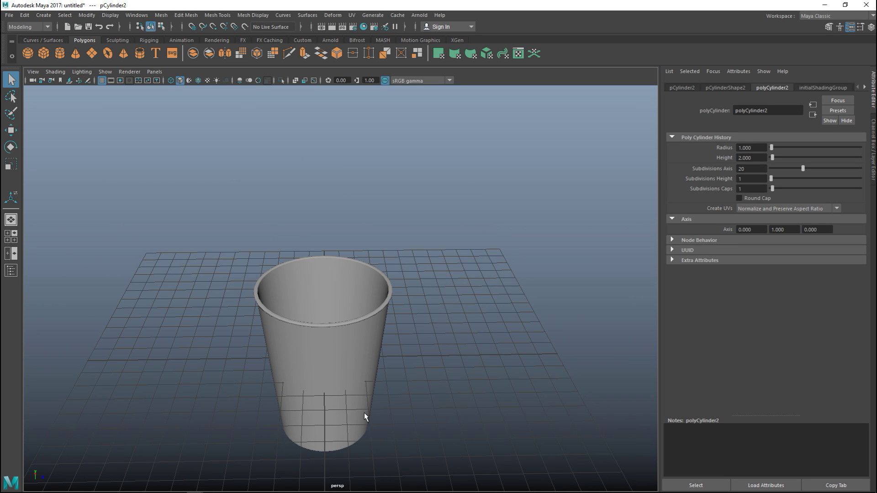
Move the new cylinder up over the cup and scale it uniformly until it is wider than the rim.
key(w)
drag(322, 318, 316, 217)
key(r)
drag(324, 272, 434, 294)
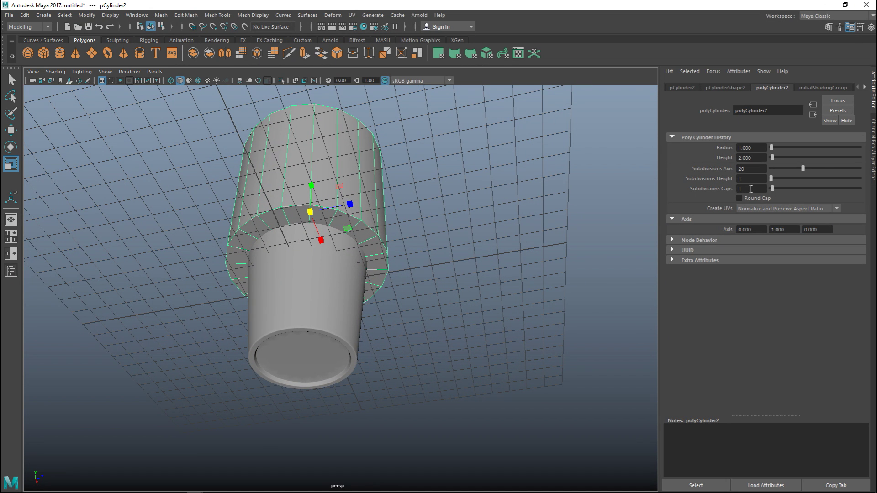
Set the new cylinder's cap subdivisions to 0 and delete its bottom face.
text(0)
key(Return)
right_drag(276, 229, 267, 246)
click(268, 228)
key(Delete)
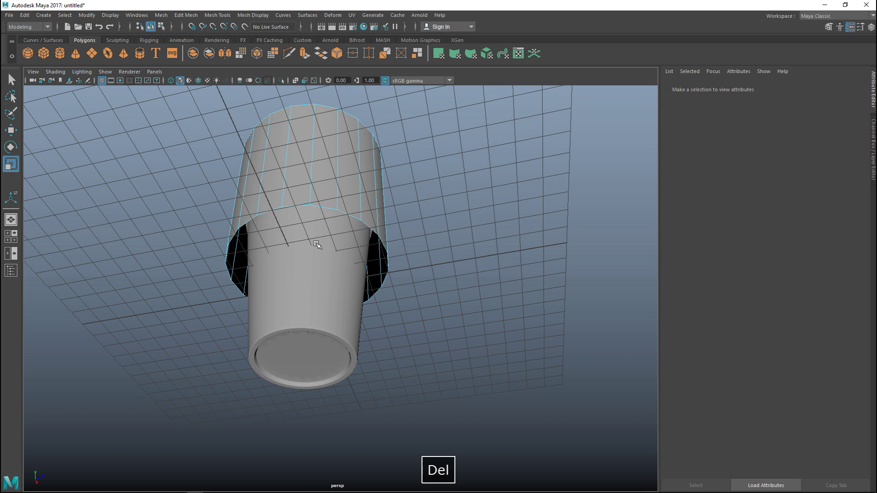
alt+drag(329, 280, 58, 320)
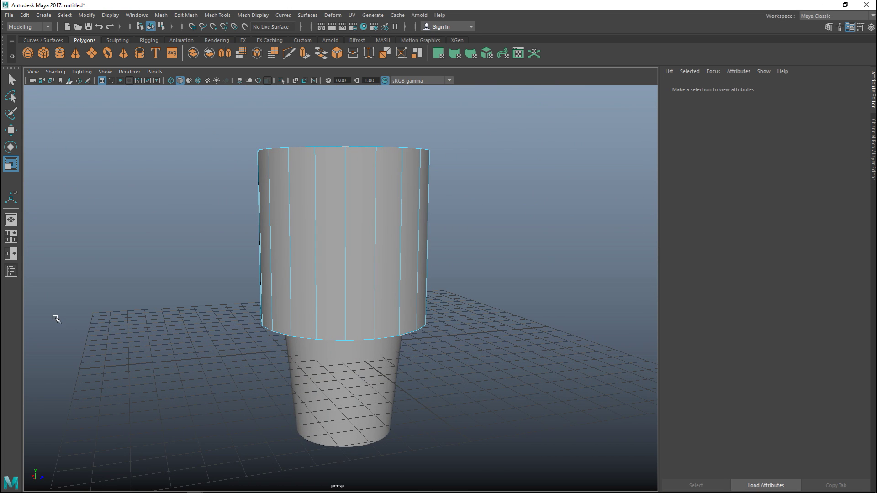
Show the front view full size in wireframe display with X-ray enabled.
click(11, 236)
key(space)
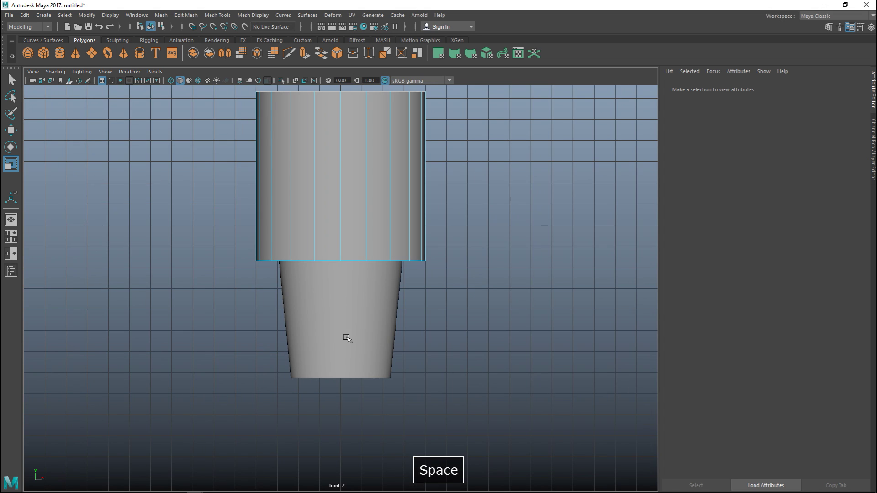
scroll(378, 315, down, 2)
alt+middle_drag(378, 315, 412, 374)
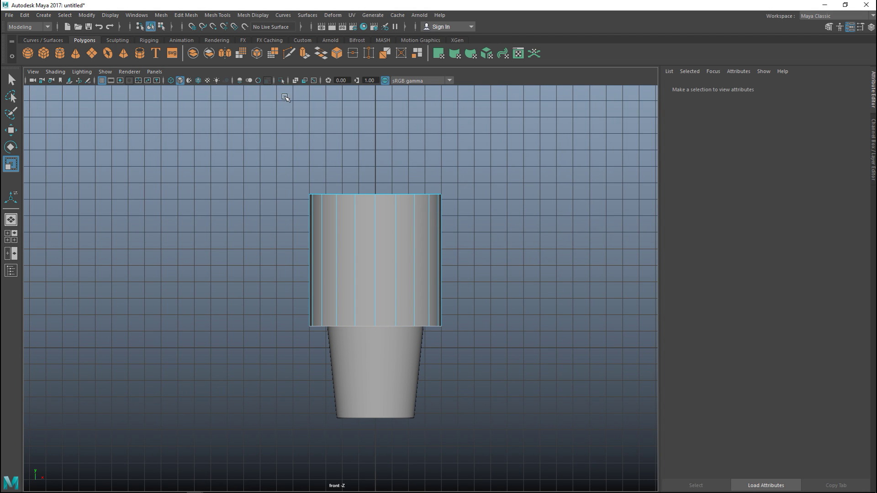
click(295, 81)
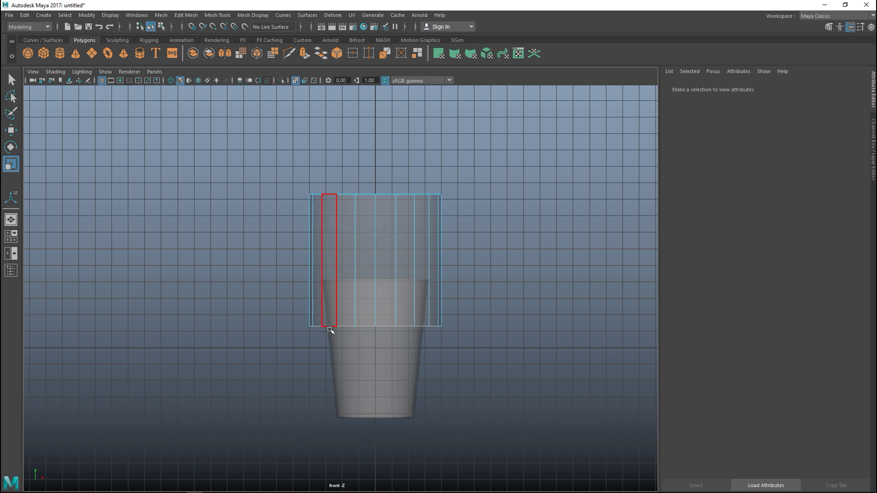
key(4)
scroll(485, 382, up, 4)
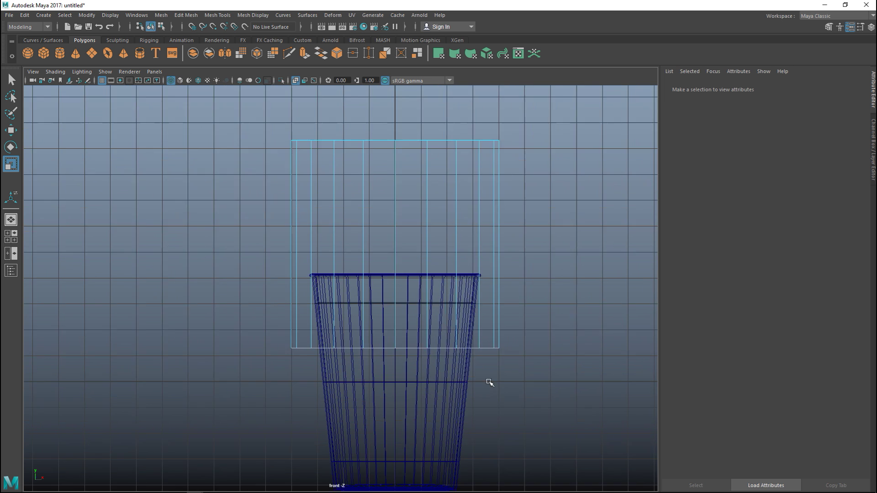
Select the lid cylinder's bottom ring of vertices and raise it to just below the top of the cup's rim.
alt+middle_drag(462, 361, 396, 338)
right_click(427, 322)
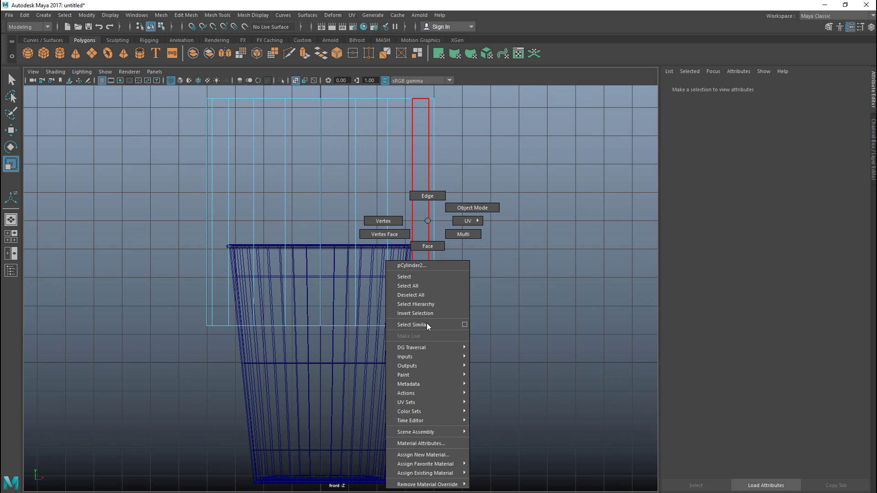
click(383, 221)
drag(162, 312, 516, 398)
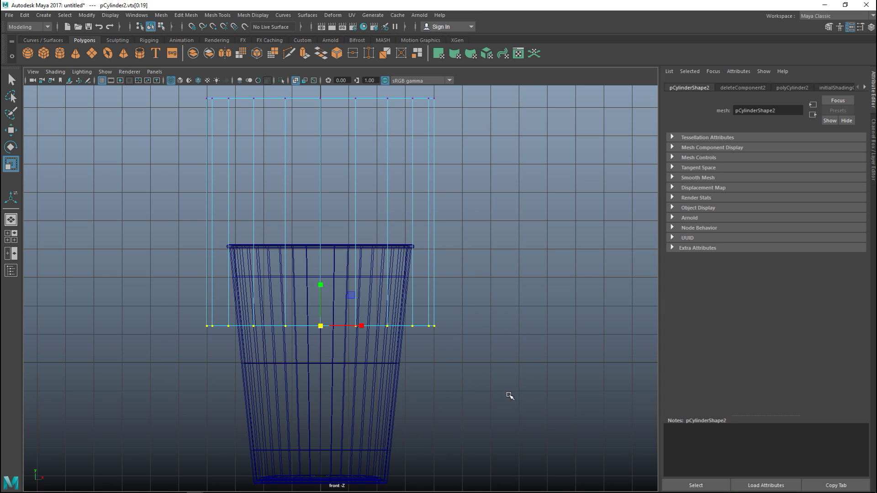
key(w)
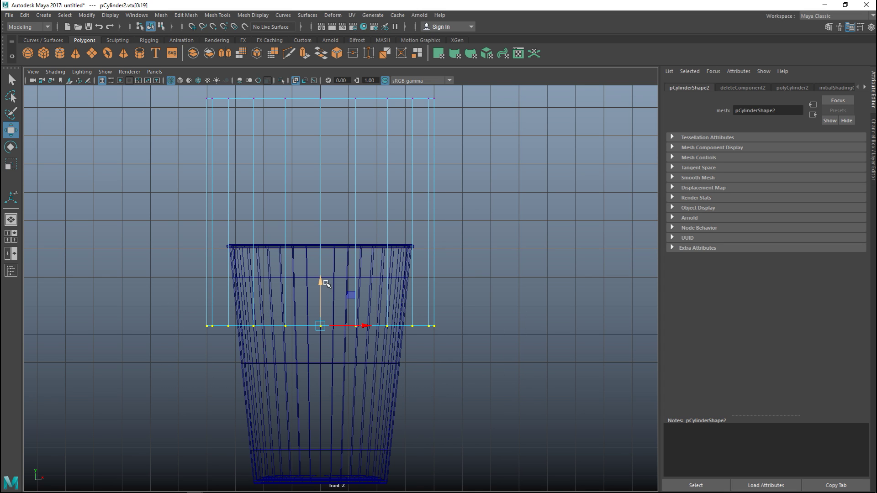
drag(319, 280, 327, 211)
Select the lid cylinder's top ring of vertices and lower it to just above the cup's rim.
alt+middle_drag(432, 206, 436, 269)
drag(172, 139, 525, 226)
drag(324, 117, 335, 259)
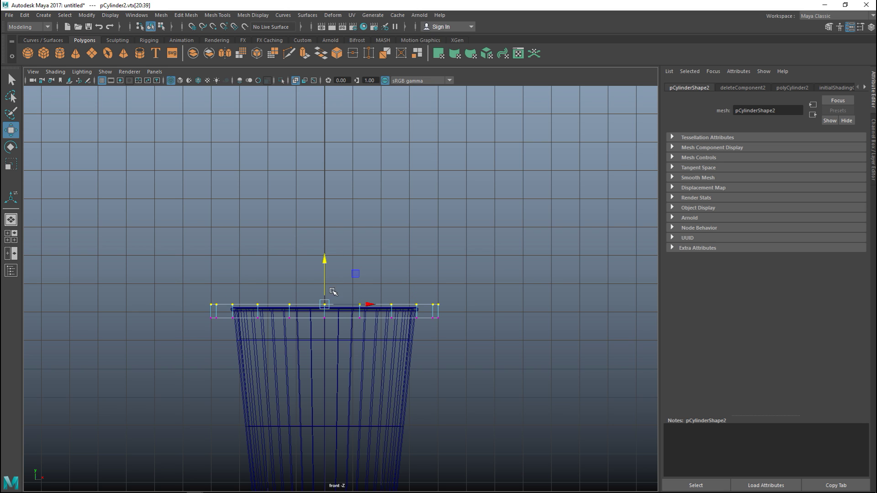
Scale the whole lid down to slightly wider than the cup's rim and lower it to enclose the rim.
right_drag(216, 308, 242, 204)
key(r)
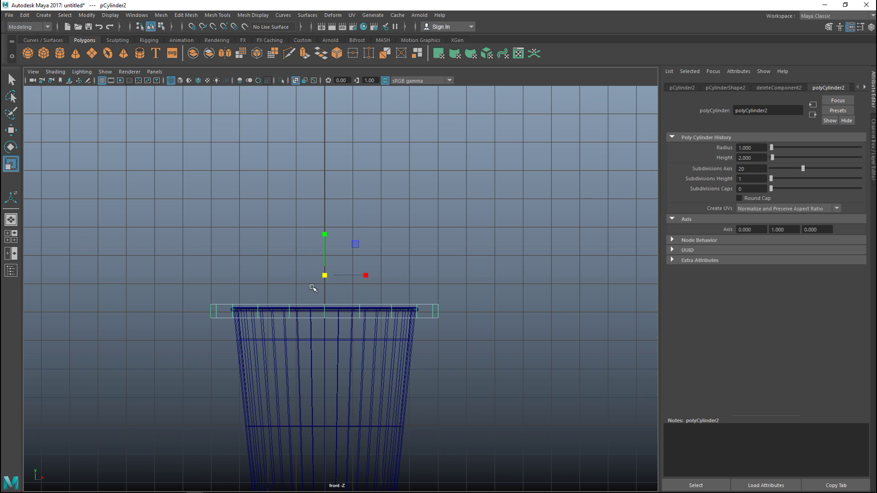
drag(325, 275, 303, 279)
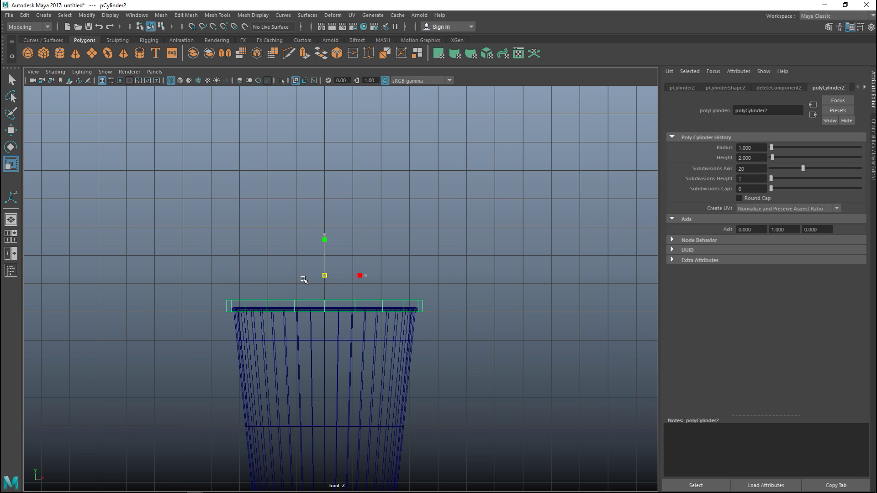
scroll(325, 338, up, 5)
alt+middle_drag(329, 339, 352, 299)
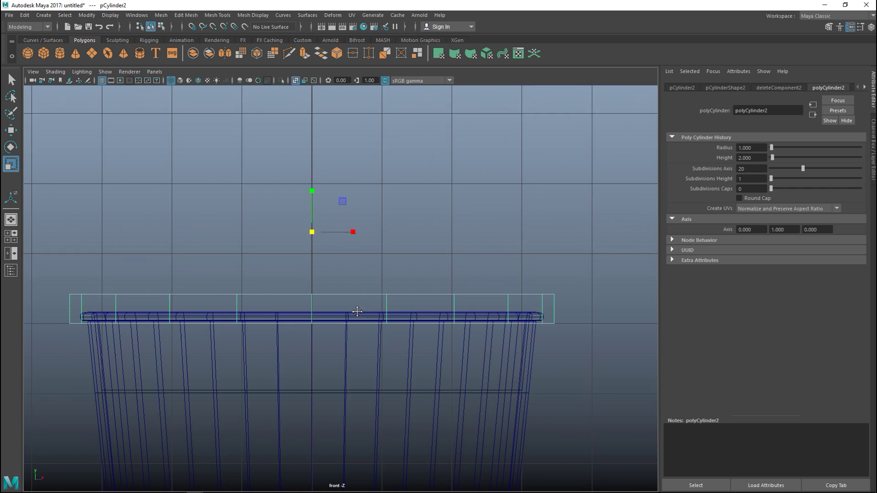
key(w)
drag(321, 152, 322, 158)
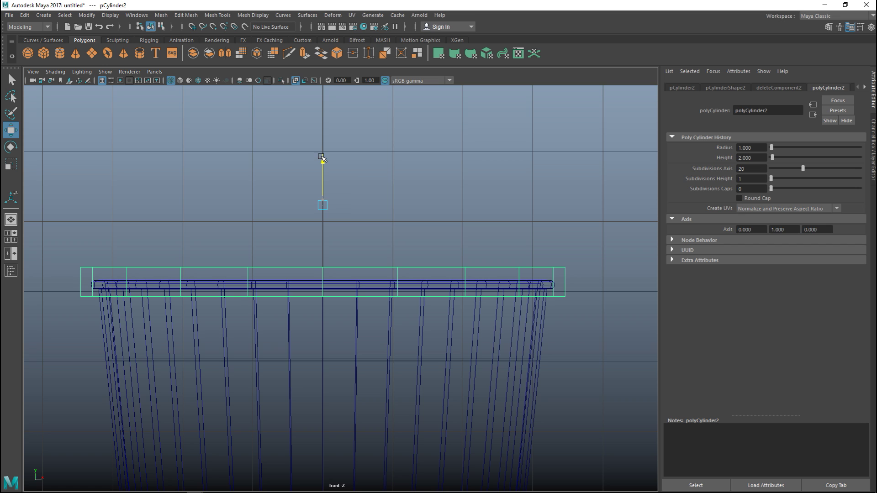
Scale the lid's top ring of vertices inward to the rim's width and lower it close to the rim.
right_drag(186, 268, 152, 223)
drag(50, 256, 614, 287)
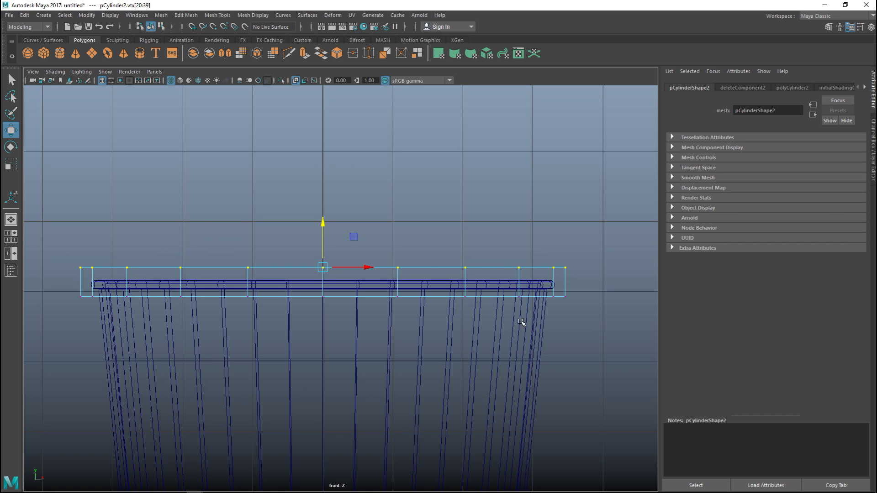
key(r)
drag(324, 266, 306, 276)
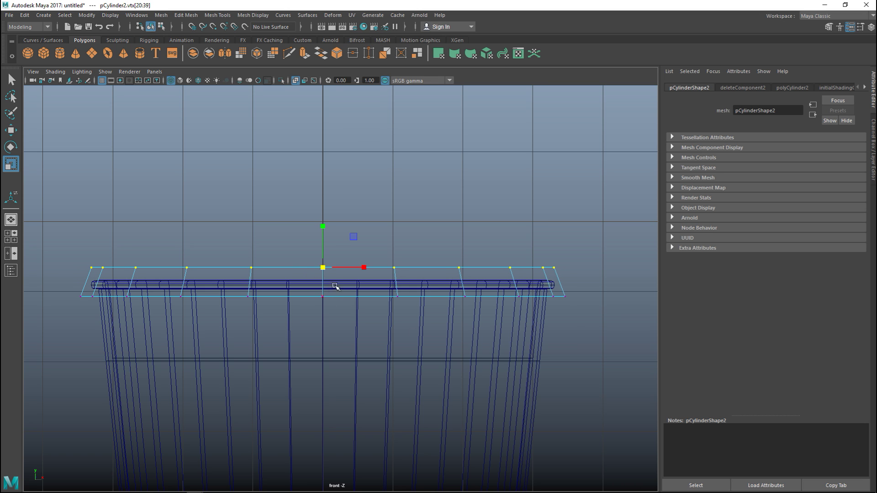
key(w)
drag(323, 222, 323, 233)
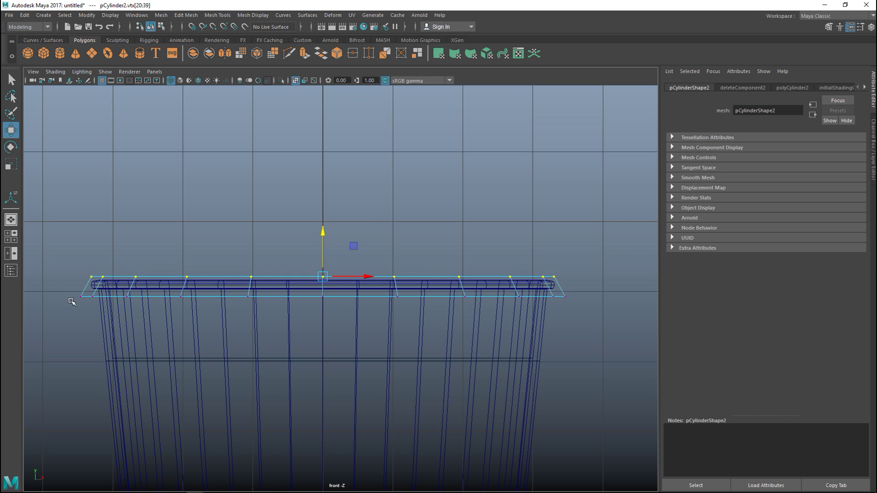
Scale the lid's bottom ring of vertices slightly inward and raise it a little.
drag(59, 289, 598, 351)
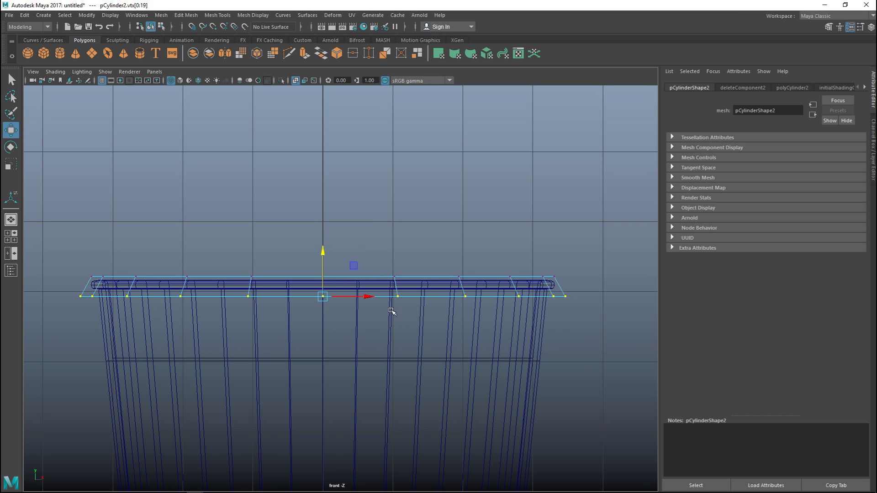
key(r)
drag(322, 295, 317, 294)
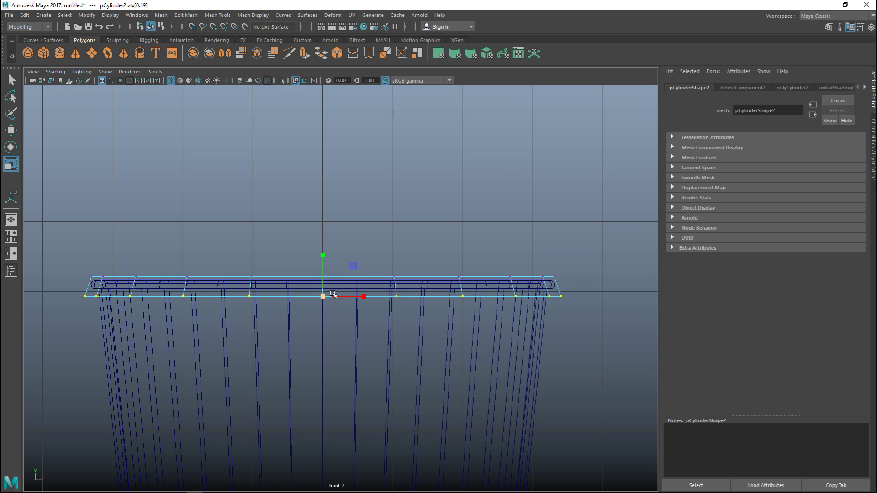
key(w)
drag(323, 254, 324, 252)
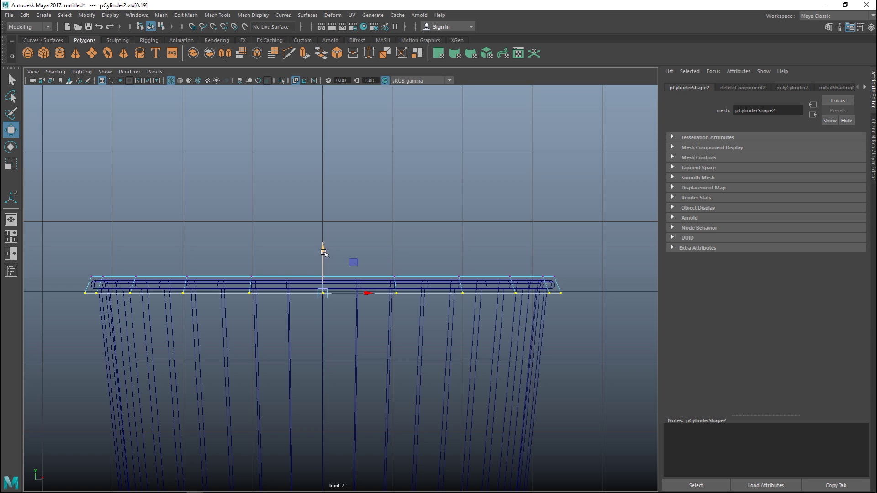
Select the lid's top face in the perspective view and extrude it.
scroll(324, 252, up, 3)
click(11, 237)
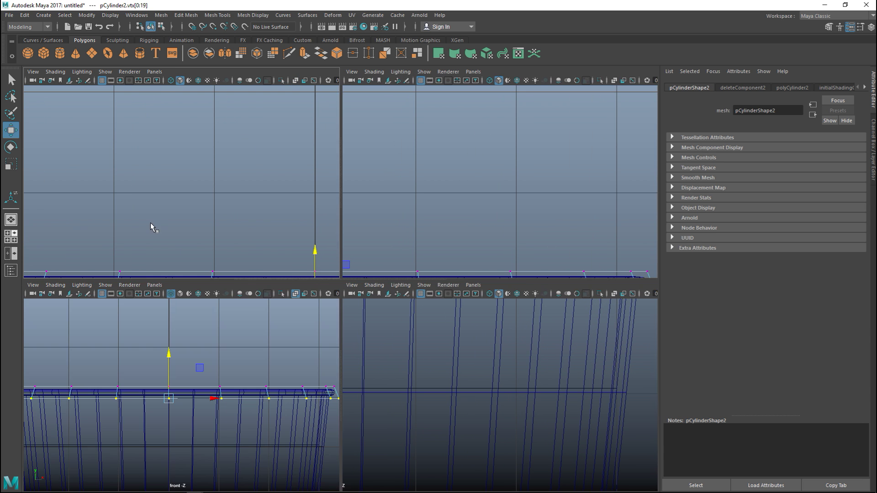
key(space)
scroll(478, 264, up, 5)
alt+drag(479, 264, 457, 274)
right_drag(297, 271, 295, 248)
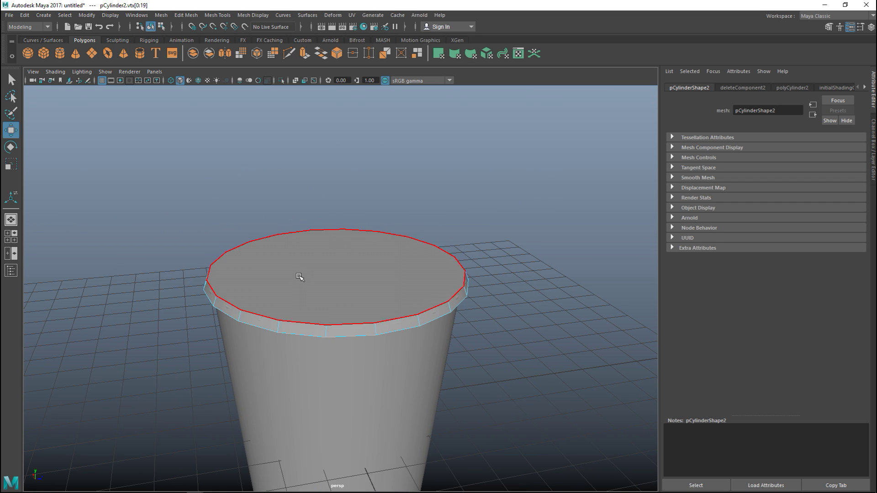
click(299, 276)
key(ctrl+e)
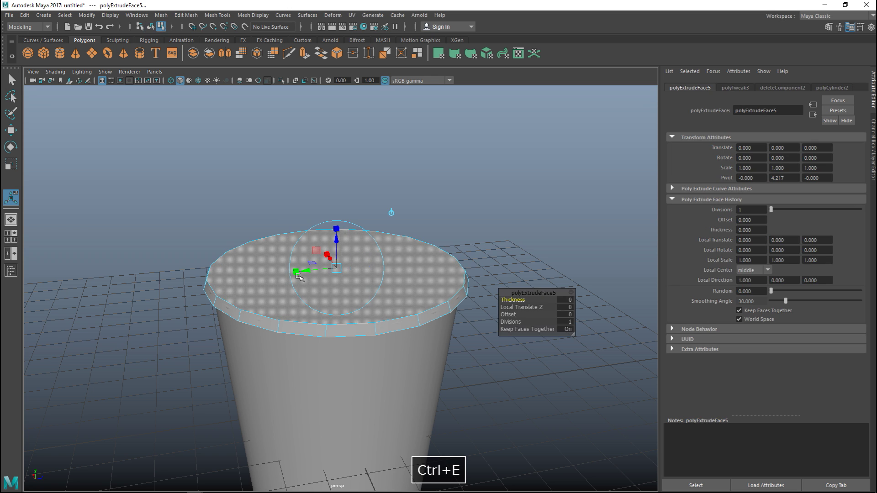
Raise the extruded top face slightly in the front view and scale it a little inward.
key(w)
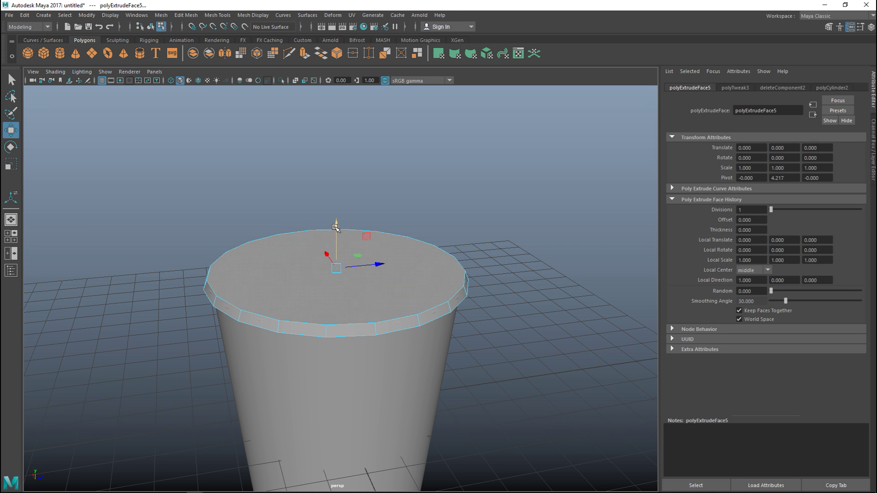
key(space)
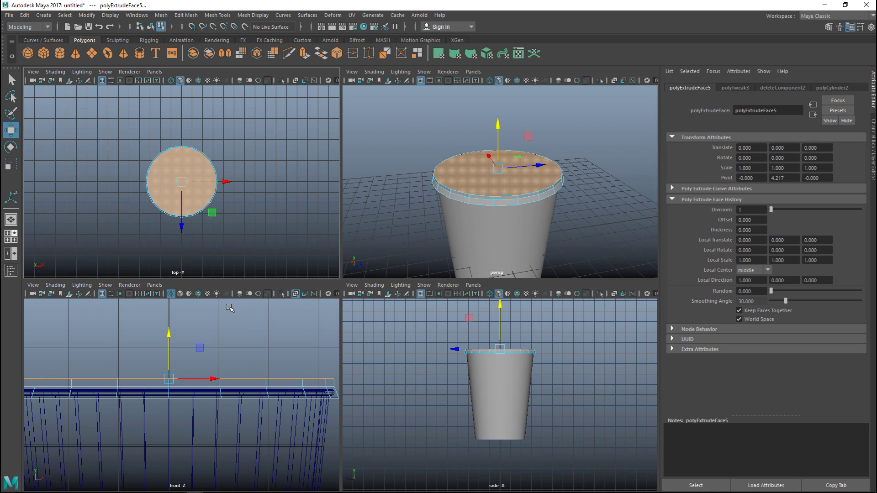
key(space)
scroll(271, 336, down, 5)
scroll(269, 333, up, 5)
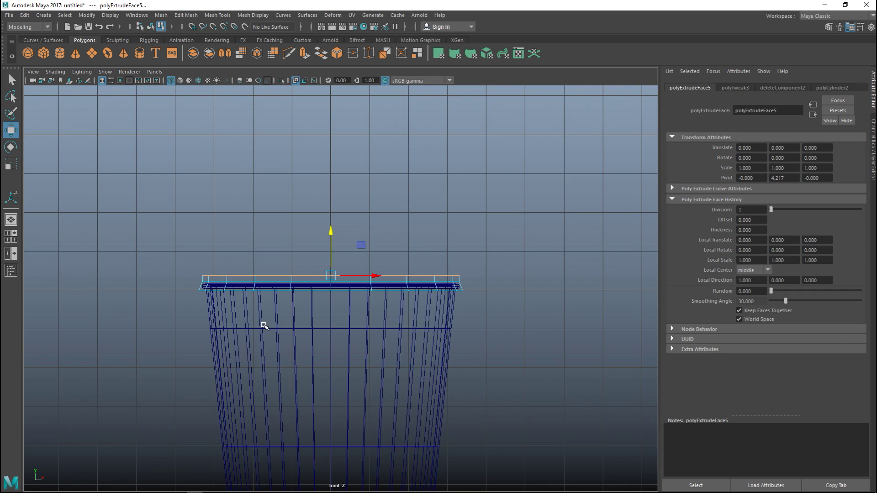
drag(328, 227, 329, 228)
key(r)
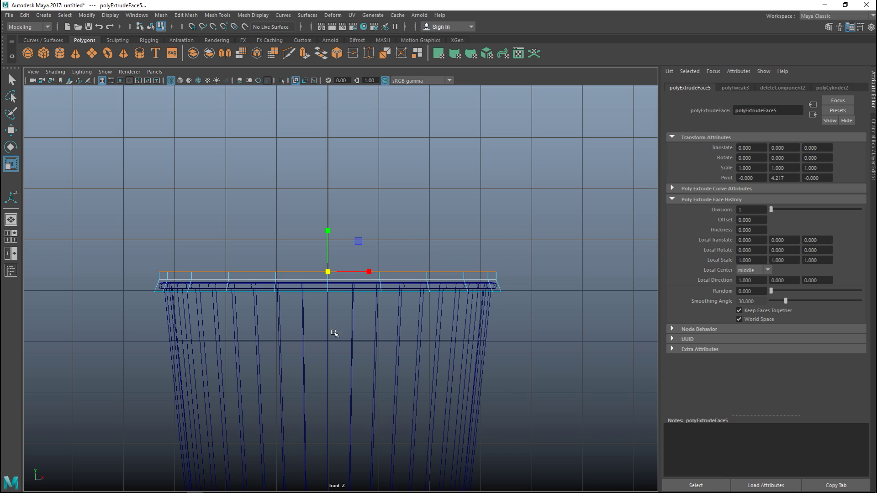
drag(328, 273, 327, 273)
drag(323, 274, 323, 274)
Extrude the lid's top face again, raise it slightly and scale it inward to continue the taper.
key(ctrl+e)
key(w)
drag(330, 227, 330, 219)
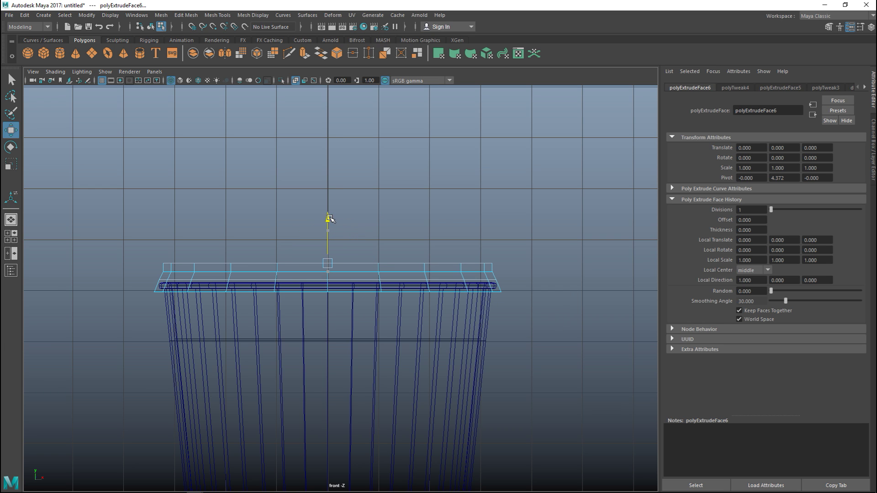
key(r)
drag(327, 264, 322, 267)
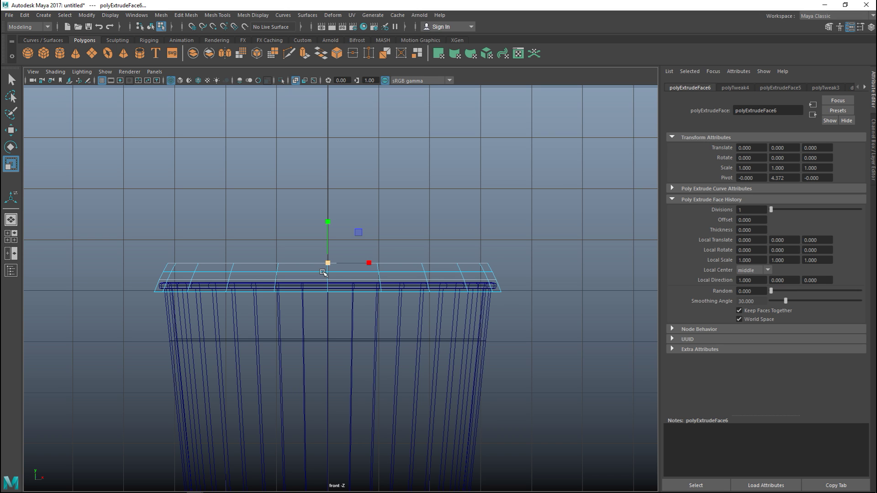
Extrude the lid's top face once more and raise it straight up to form a vertical band.
key(ctrl+e)
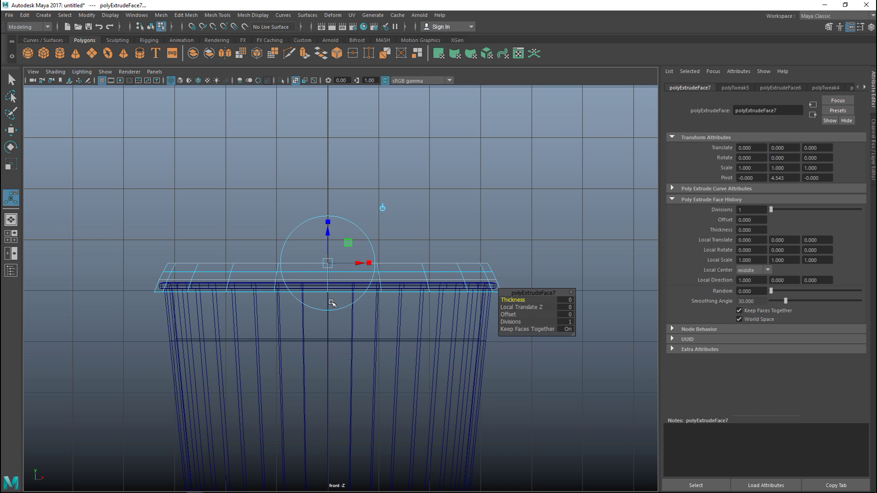
key(w)
drag(327, 219, 329, 206)
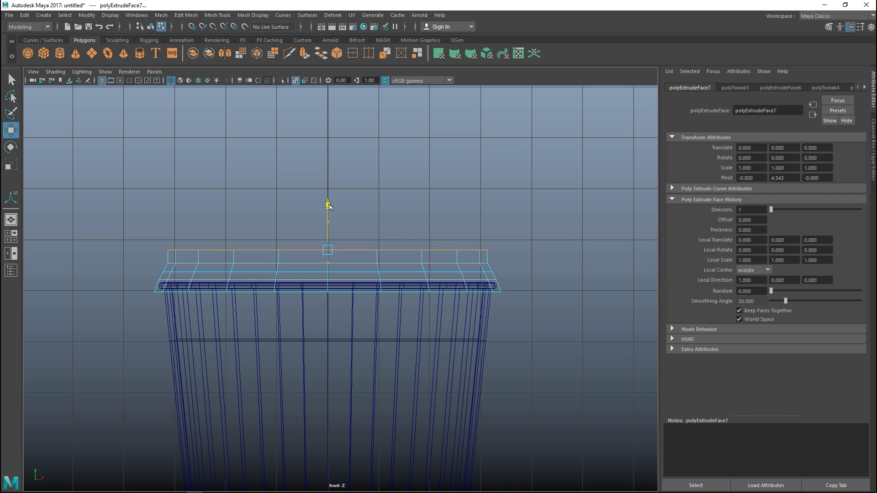
drag(328, 206, 328, 204)
click(296, 269)
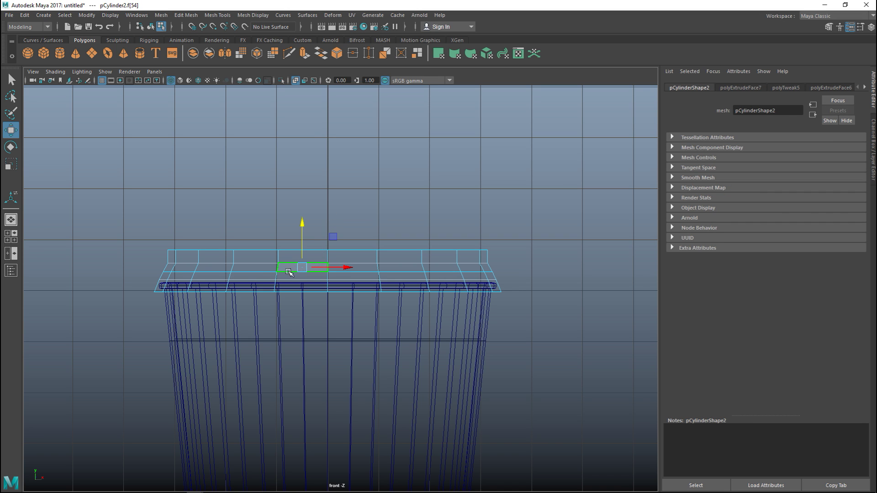
Select the ring of side faces just below the lid's vertical band and extrude it outward with a thickness of 0.1.
shift+click(253, 267)
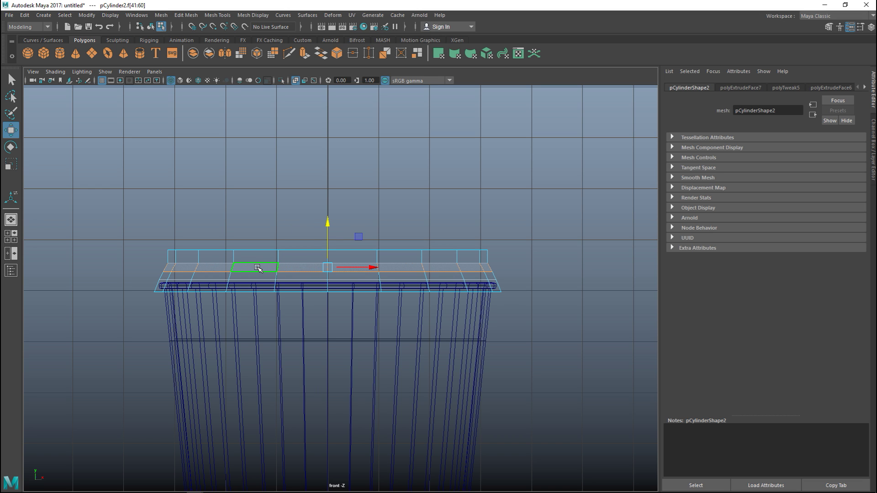
key(ctrl+e)
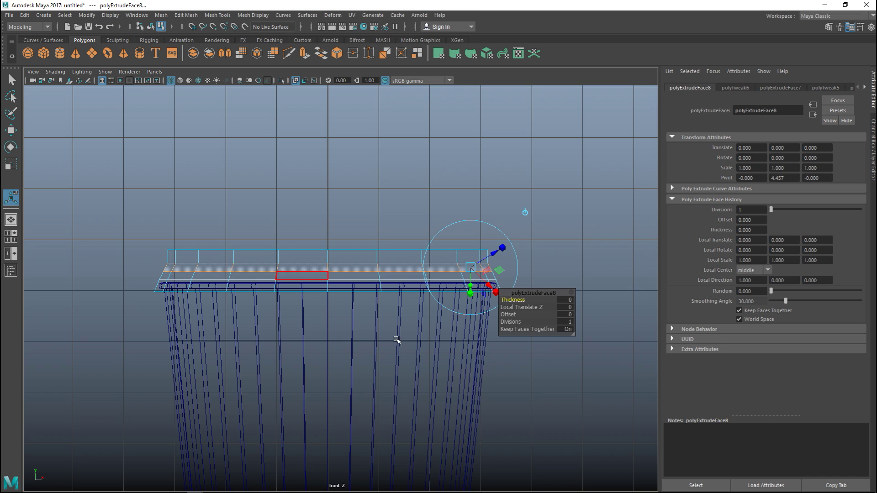
click(566, 301)
key(Return)
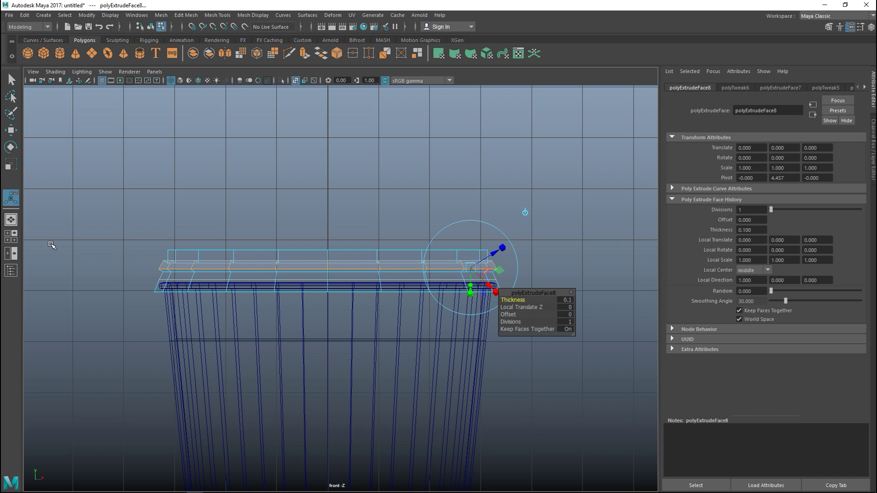
click(14, 237)
key(space)
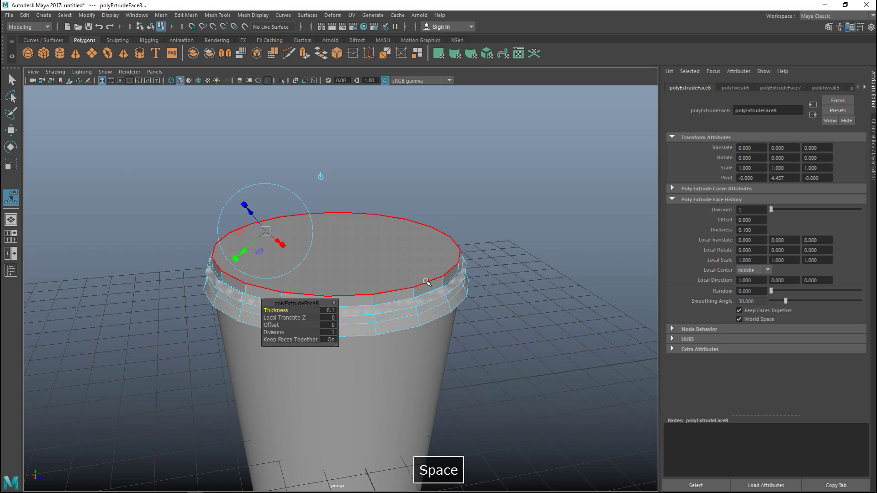
scroll(428, 289, up, 3)
ctrl+alt+drag(397, 337, 476, 369)
alt+drag(380, 301, 423, 339)
ctrl+alt+drag(212, 245, 137, 281)
click(15, 238)
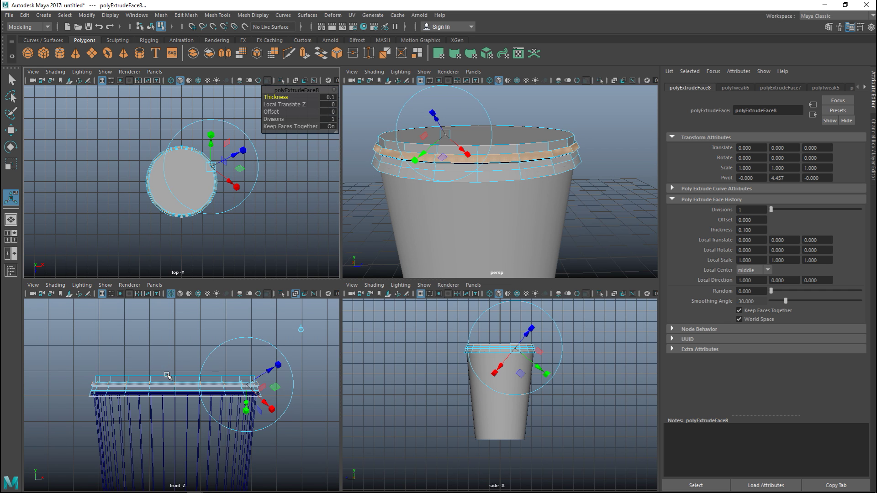
Insert two edge loops around the lid's lower flared section, one above the cup rim and one near the bottom edge.
key(space)
alt+middle_drag(288, 402, 341, 360)
scroll(341, 360, up, 5)
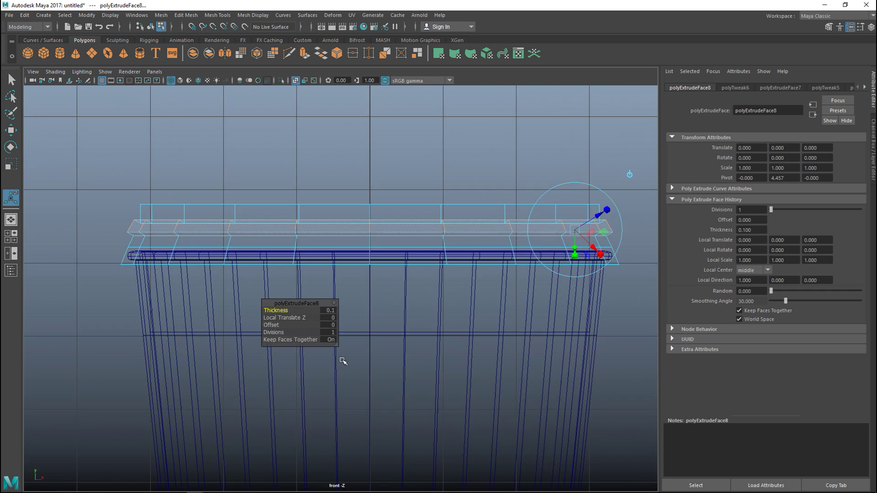
click(218, 15)
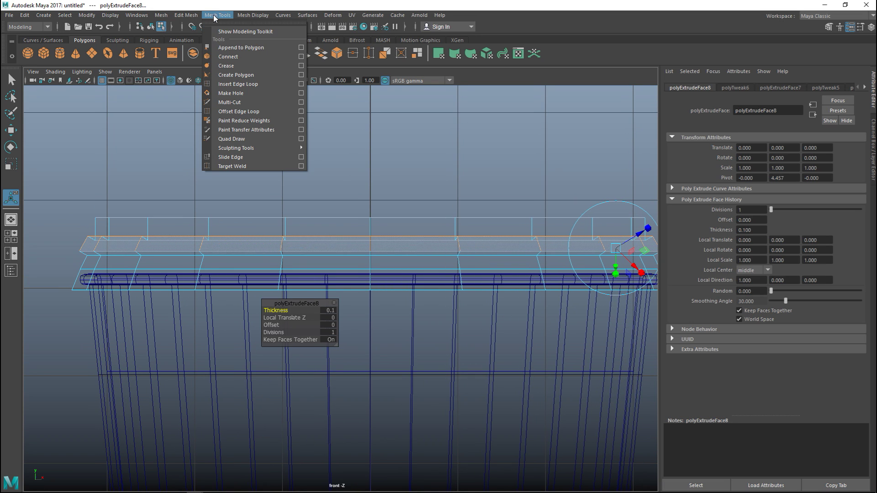
click(266, 87)
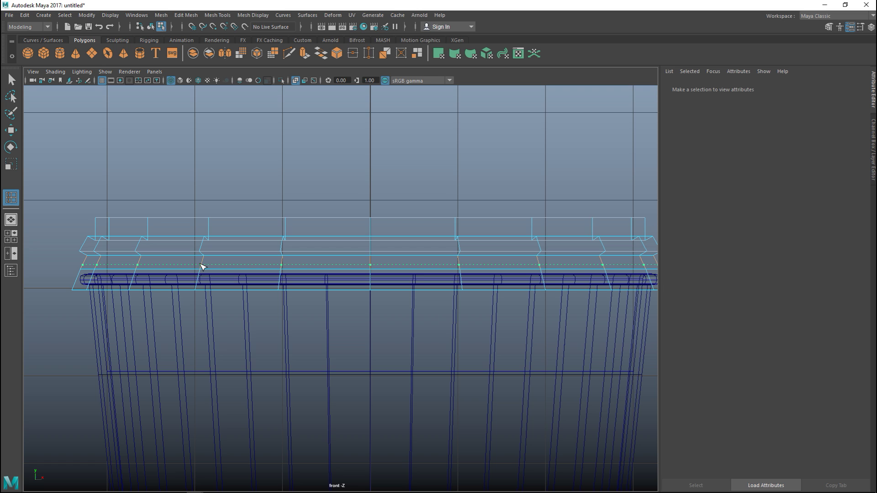
click(203, 264)
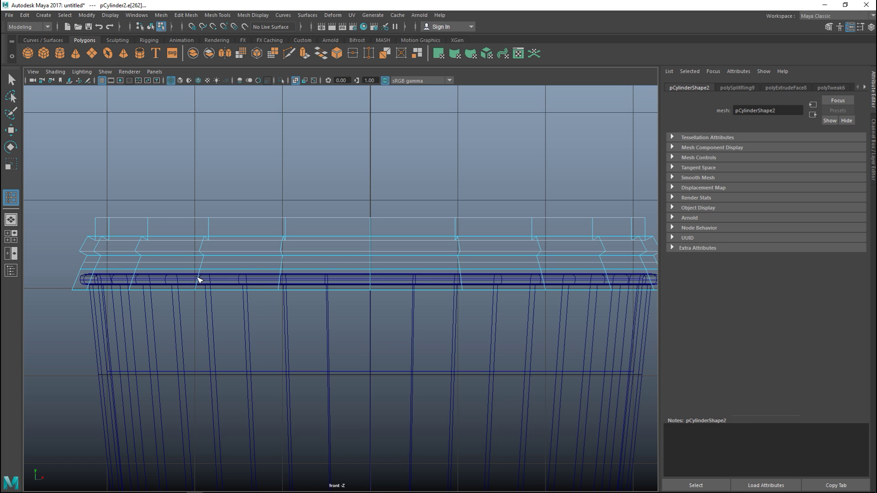
click(199, 282)
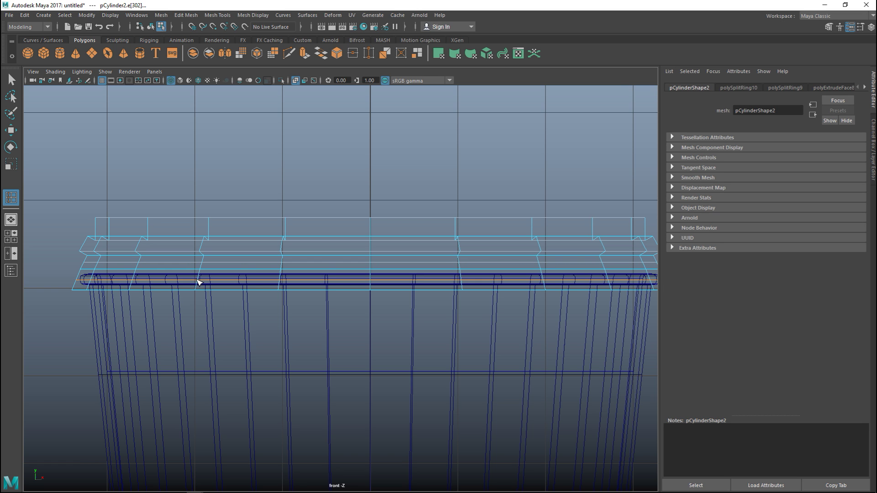
key(q)
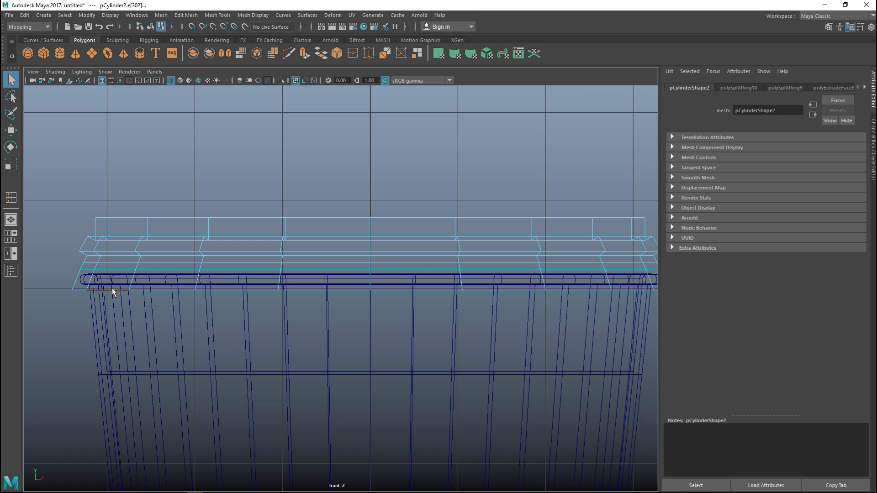
Scale the lid's bottom edge loop outward to flare the lower rim.
key(r)
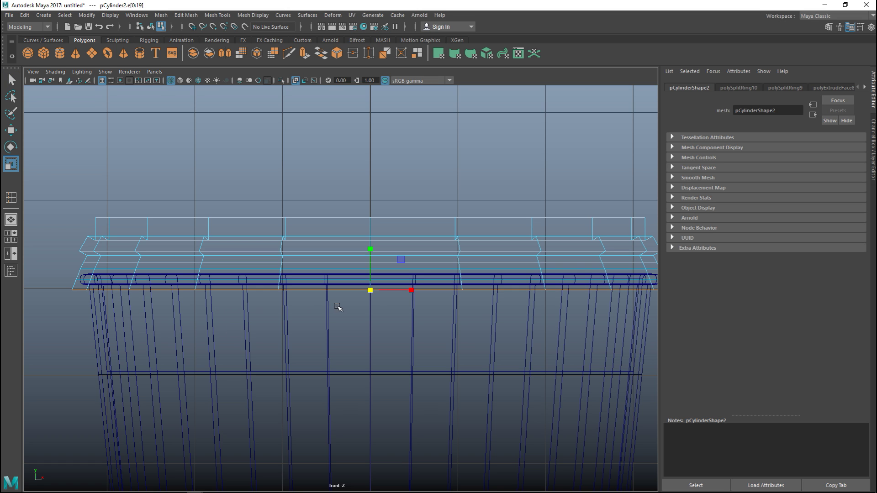
click(369, 290)
drag(374, 291, 390, 293)
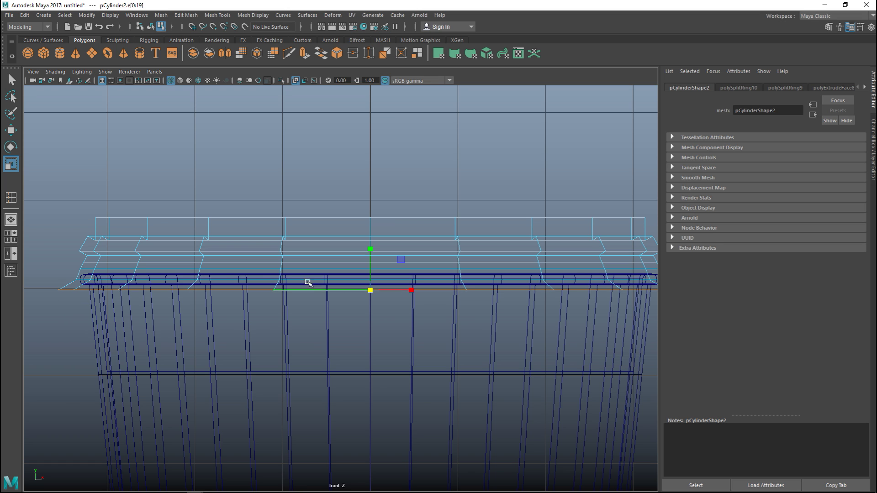
Scale the edge loop just above the lid's bottom edge slightly outward and adjust the next loop up to smooth the curve.
double_click(261, 280)
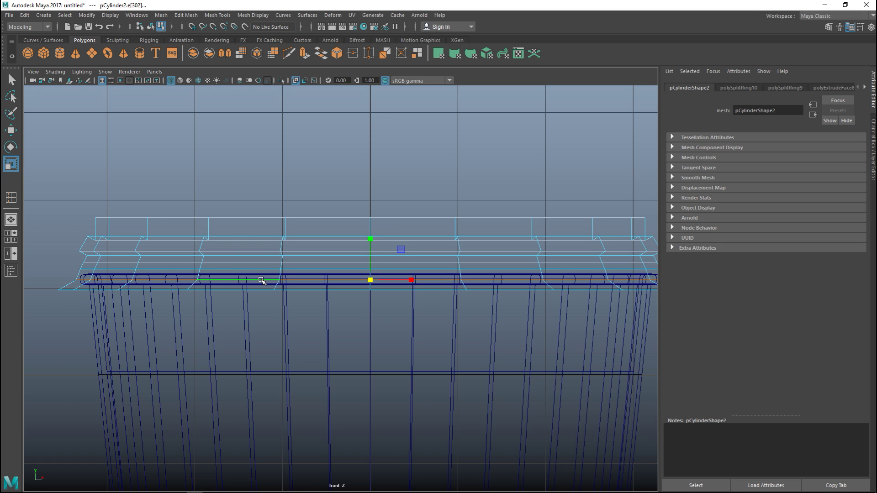
click(371, 280)
drag(372, 282, 377, 281)
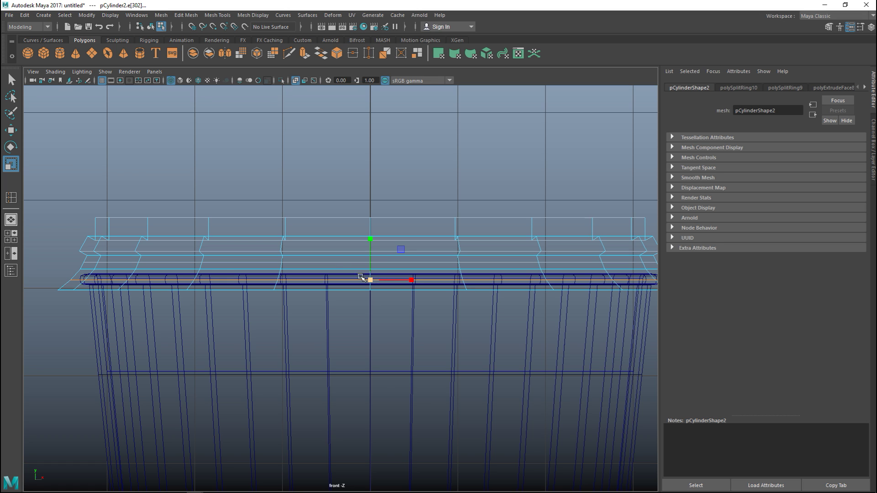
double_click(318, 270)
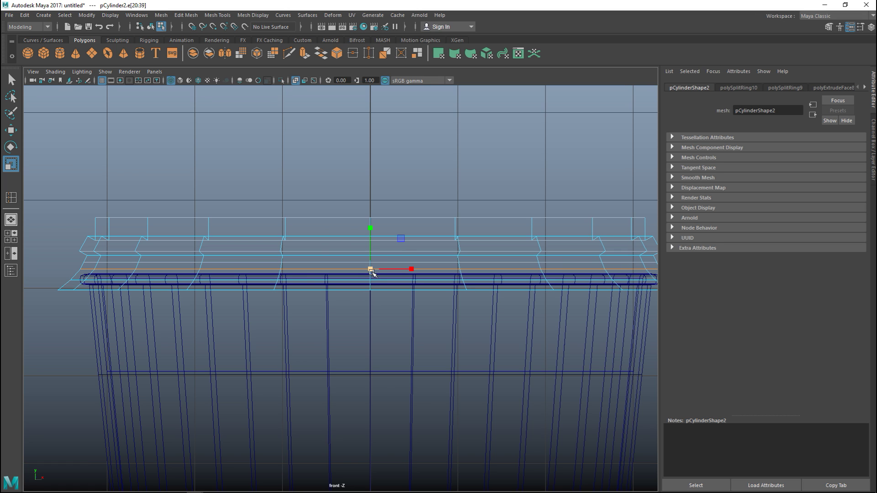
drag(371, 269, 368, 270)
Select the lid's top face in the perspective view and raise it slightly to make the upper band taller.
click(14, 240)
key(space)
scroll(470, 288, down, 3)
alt+drag(462, 331, 440, 300)
click(528, 359)
scroll(519, 354, up, 5)
right_drag(302, 190, 299, 216)
click(314, 251)
alt+drag(426, 288, 447, 405)
key(w)
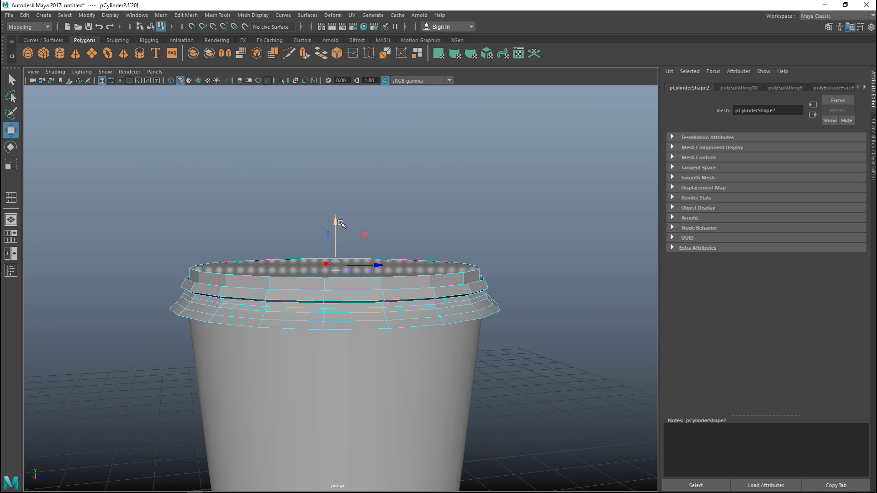
drag(337, 221, 339, 213)
click(447, 186)
Extrude the lid's top face and scale it inward to form a flat rim.
alt+drag(441, 288, 420, 246)
click(329, 292)
key(ctrl+e)
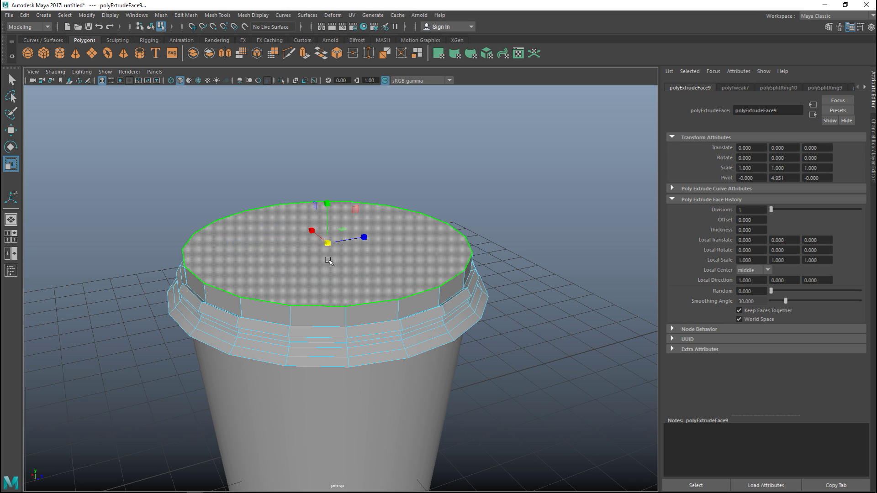
drag(327, 244, 305, 248)
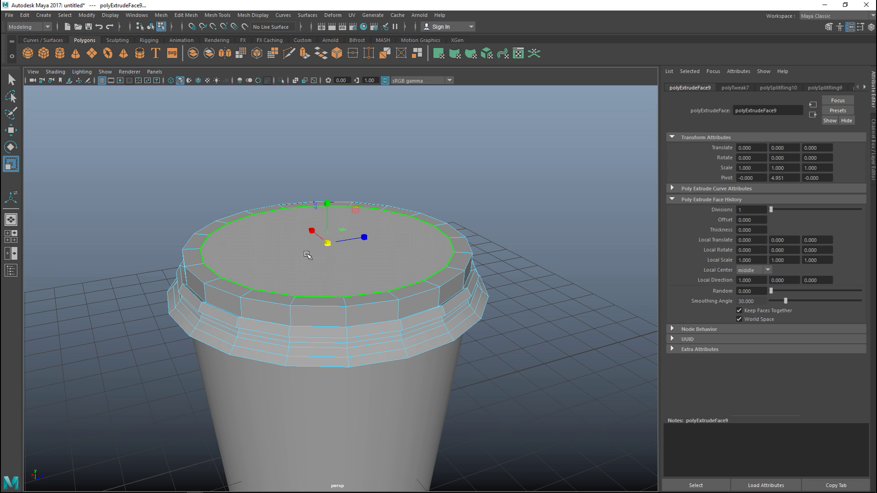
Extrude the inner top face again and lower it to form a recess inside the rim.
key(ctrl+e)
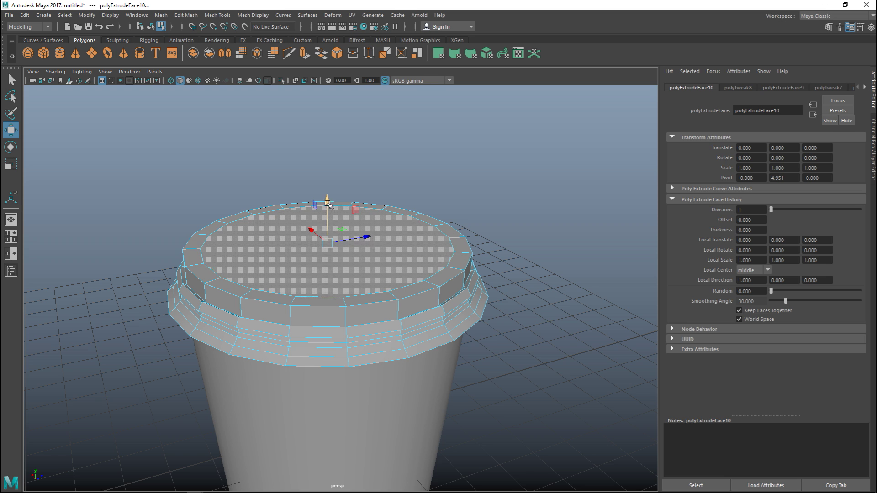
drag(326, 198, 327, 213)
alt+drag(307, 301, 333, 268)
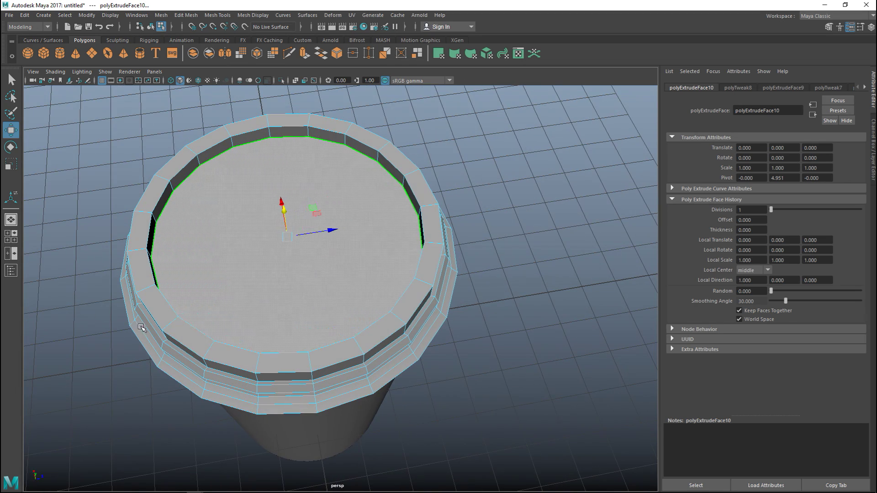
Display the top view as wireframe and hide the cup body to leave only the lid visible.
click(11, 237)
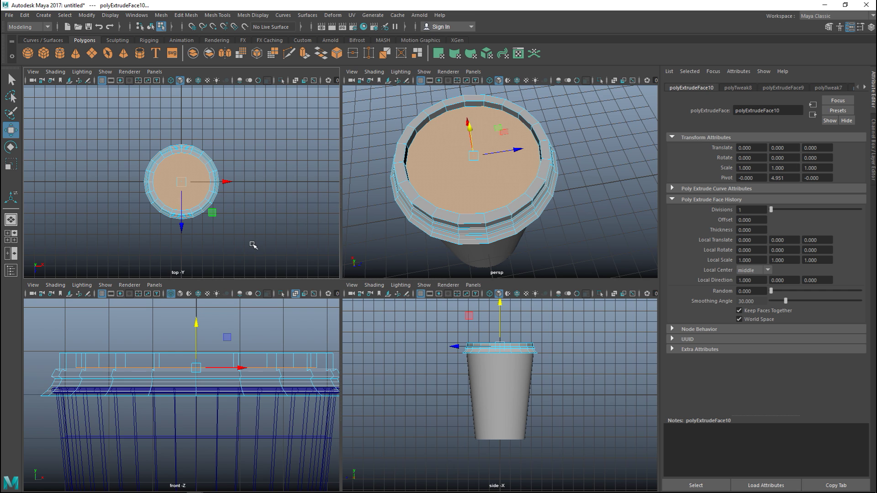
key(space)
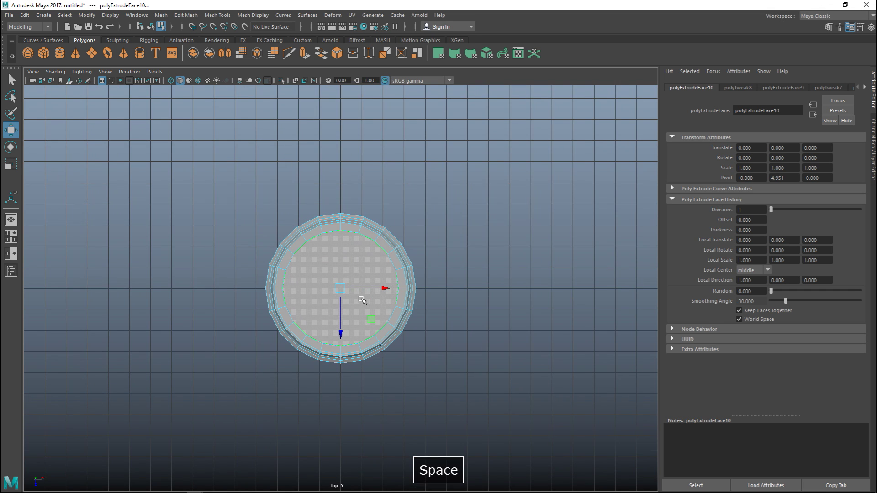
scroll(363, 300, up, 2)
key(4)
scroll(414, 354, up, 2)
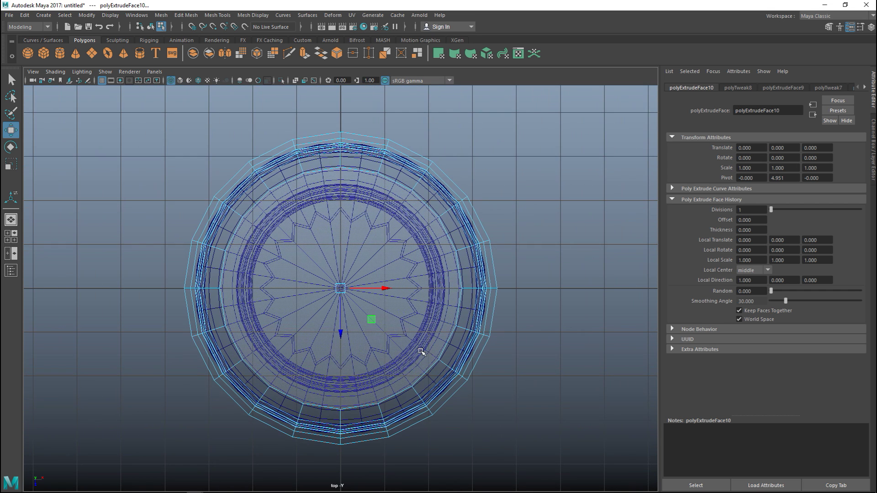
click(8, 238)
key(space)
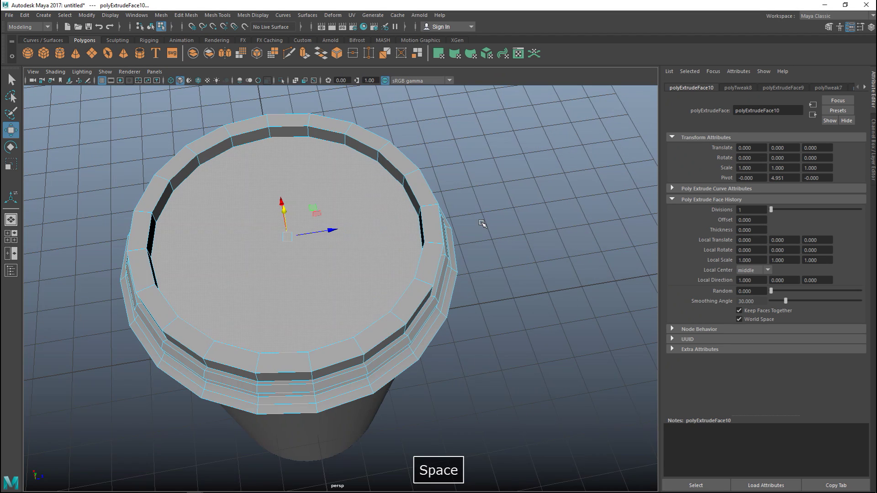
alt+drag(465, 328, 460, 289)
click(487, 336)
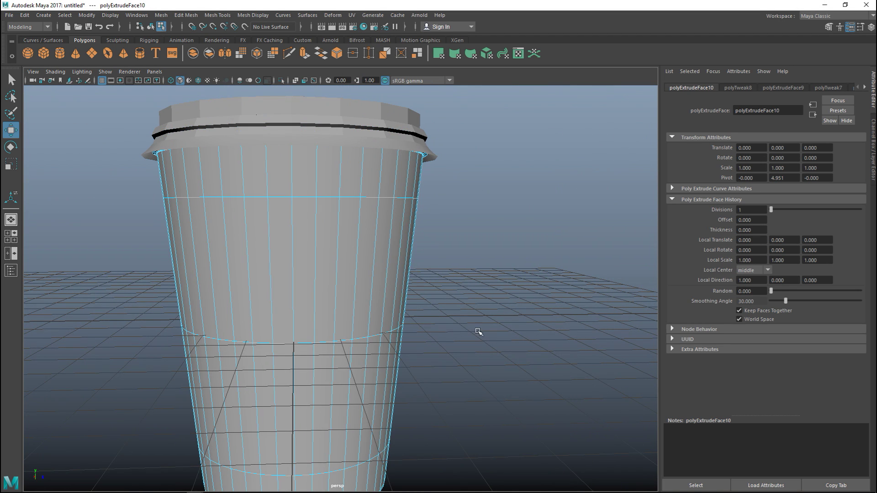
right_drag(354, 226, 399, 247)
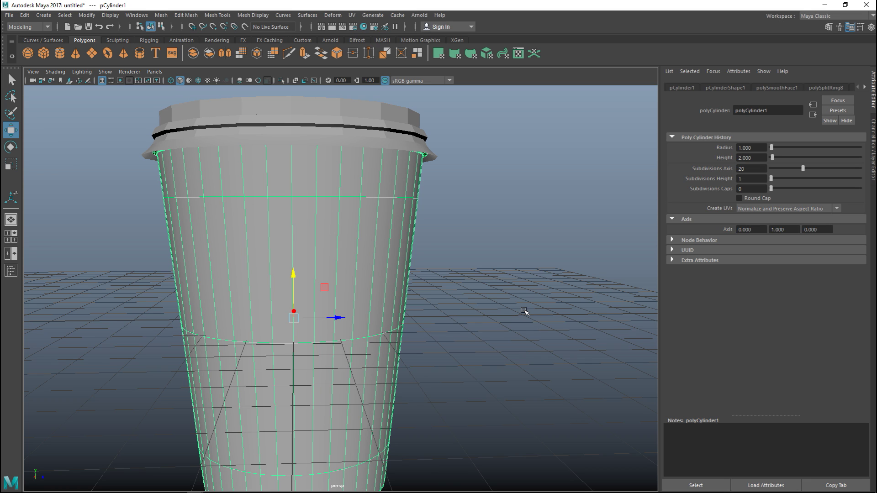
key(ctrl+h)
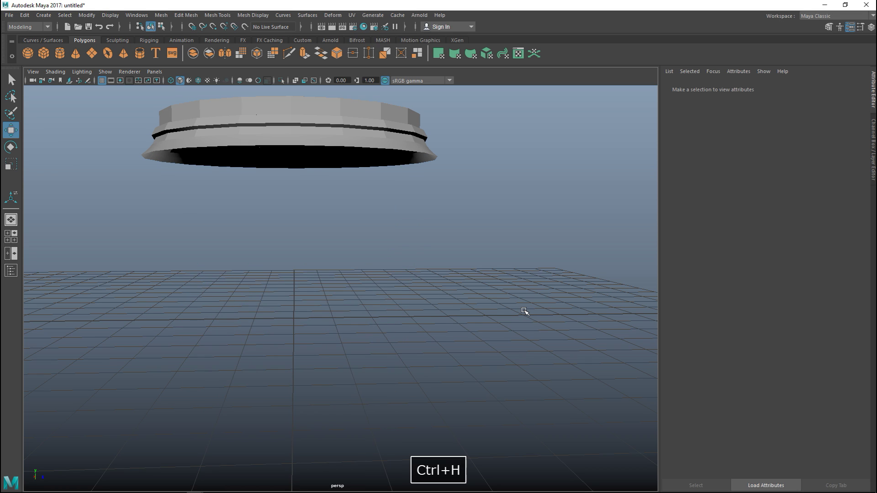
Open the Modeling Toolkit beside the lid in the top view and collapse the Attribute Editor.
click(11, 236)
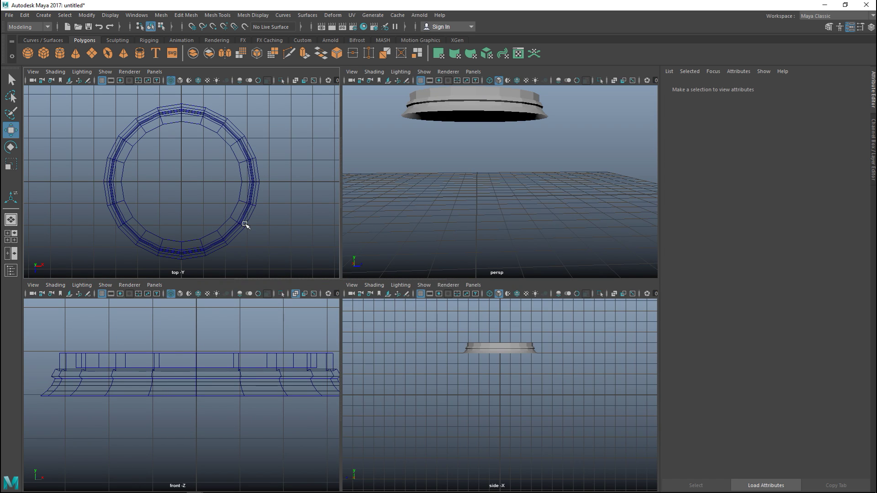
key(space)
alt+middle_drag(505, 348, 480, 245)
click(828, 29)
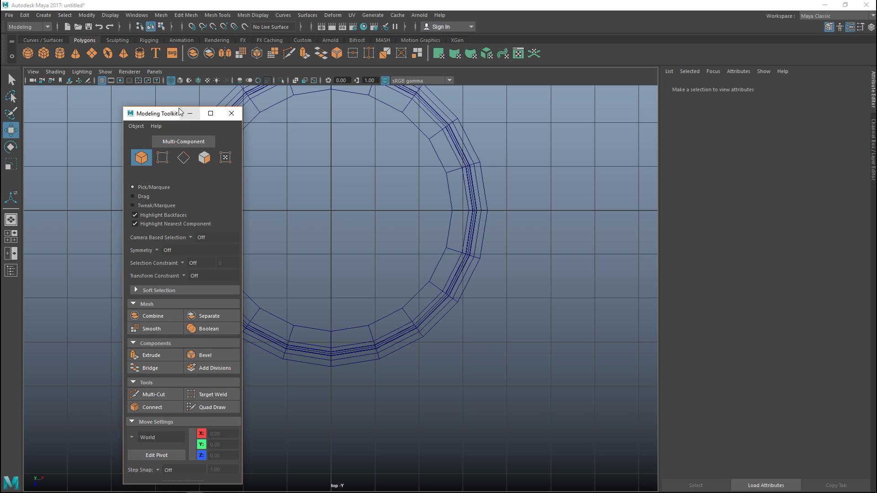
drag(176, 114, 623, 158)
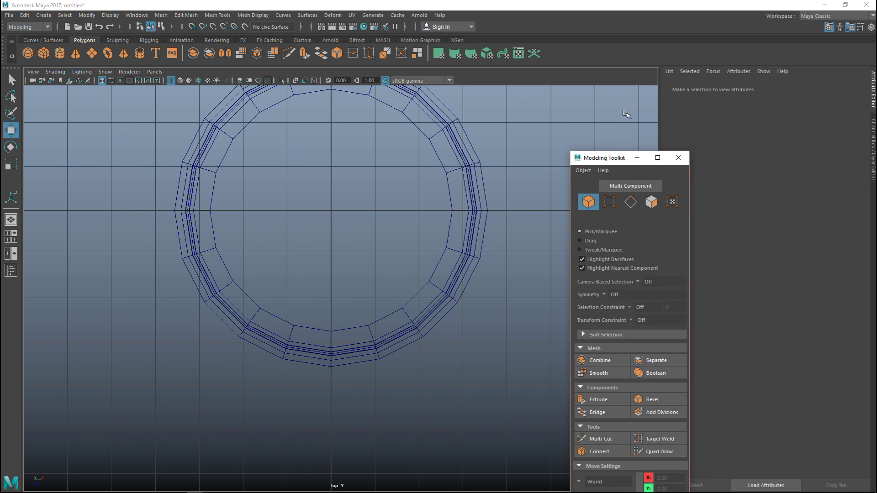
click(873, 98)
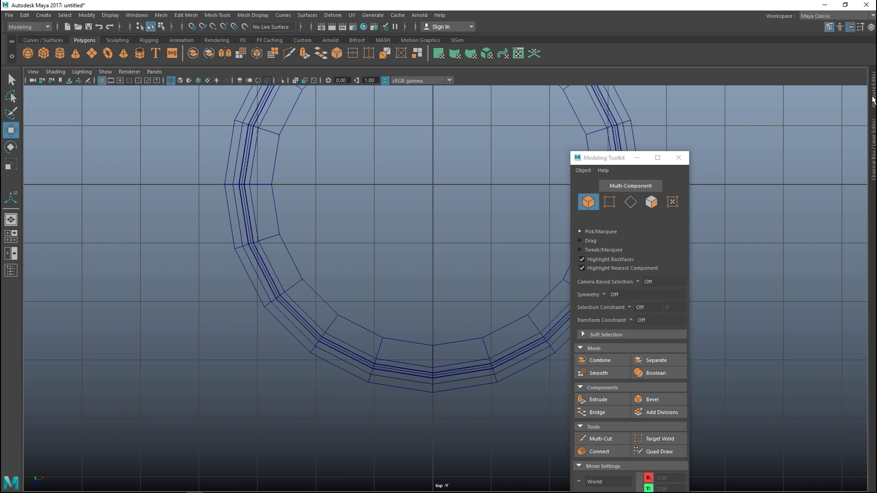
alt+middle_drag(403, 260, 269, 324)
click(600, 438)
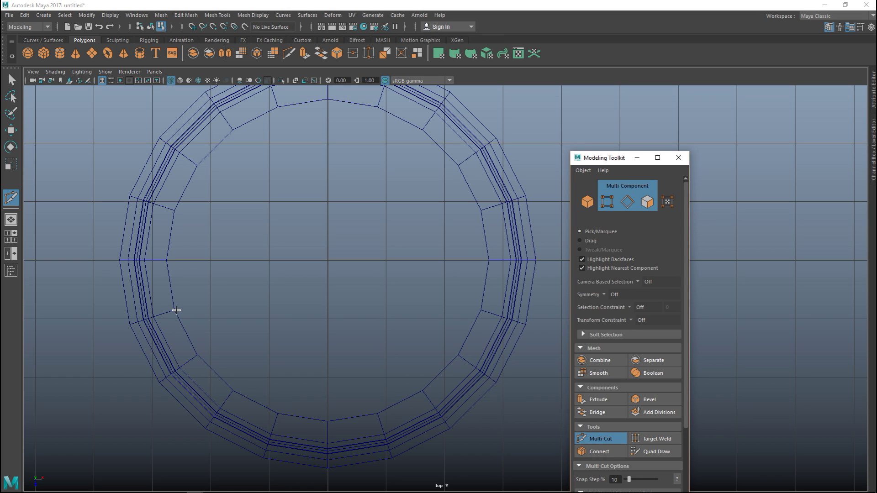
click(599, 438)
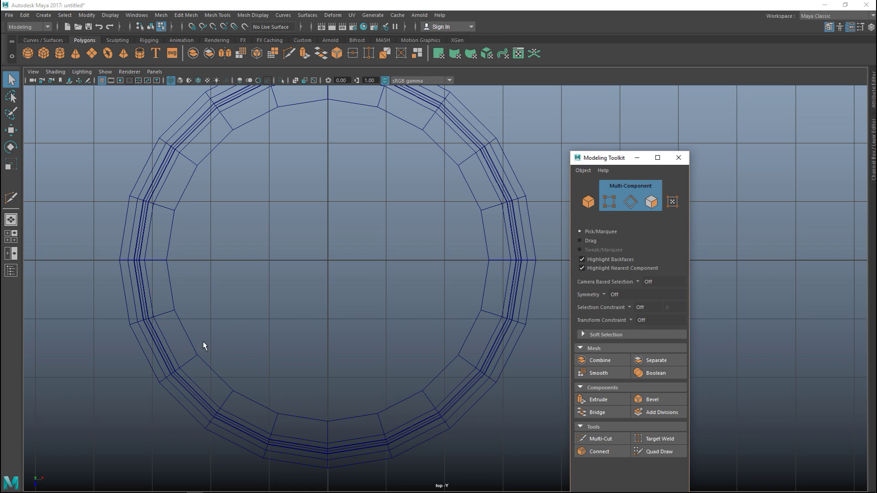
click(172, 348)
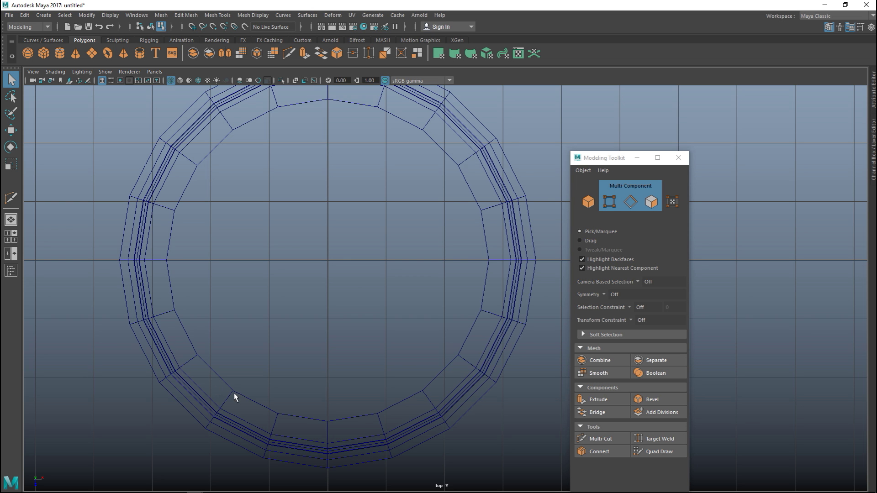
Cut a straight edge across the lid's recessed top face between two opposite vertices with Multi-Cut, dividing off a smaller segment.
drag(224, 352, 164, 379)
right_drag(144, 323, 189, 208)
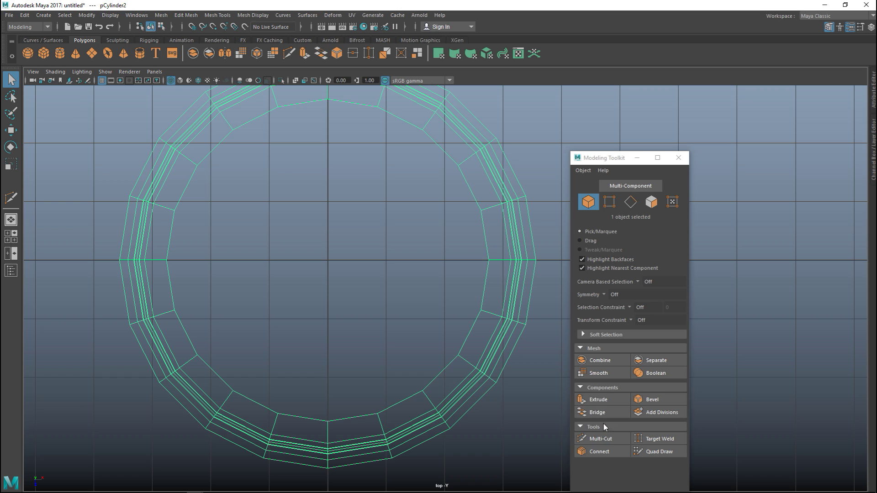
click(600, 439)
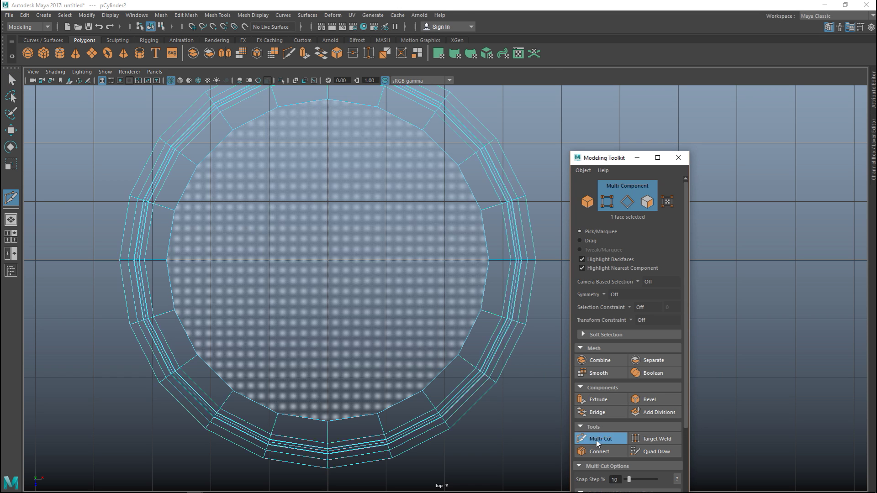
click(175, 311)
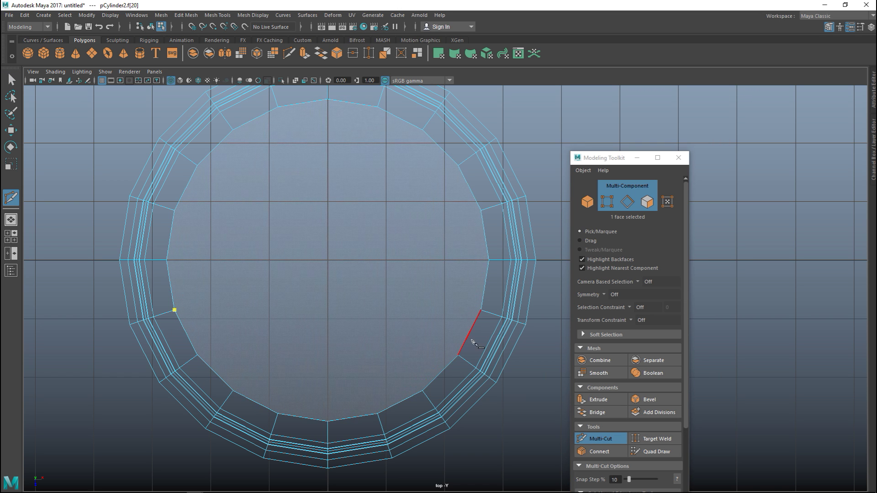
click(481, 310)
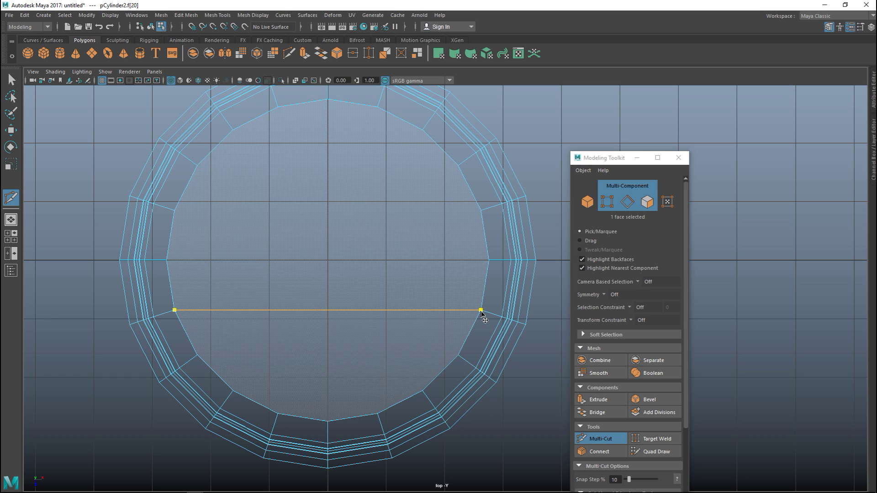
key(Return)
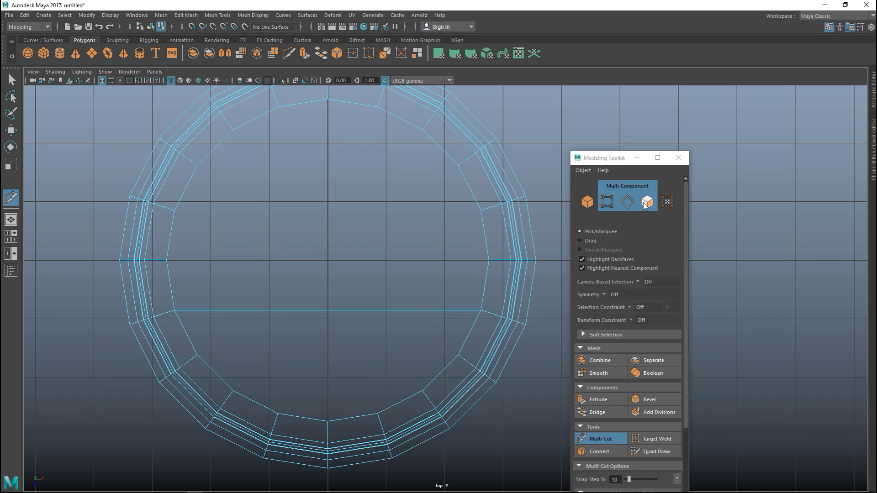
Close the Modeling Toolkit and return to a perspective view of the lid with the Select tool active.
click(679, 157)
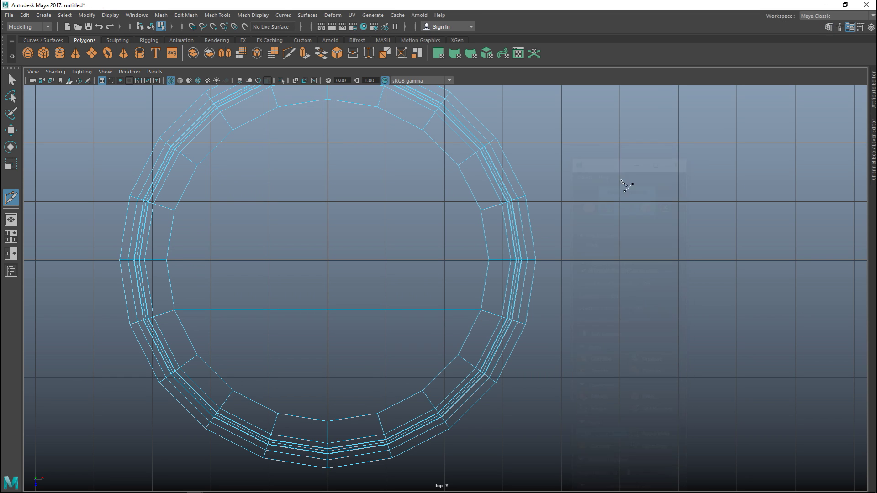
click(11, 237)
key(space)
alt+right_drag(562, 198, 441, 219)
alt+drag(440, 219, 395, 296)
scroll(439, 328, up, 4)
alt+drag(435, 349, 453, 339)
click(501, 270)
right_click(438, 241)
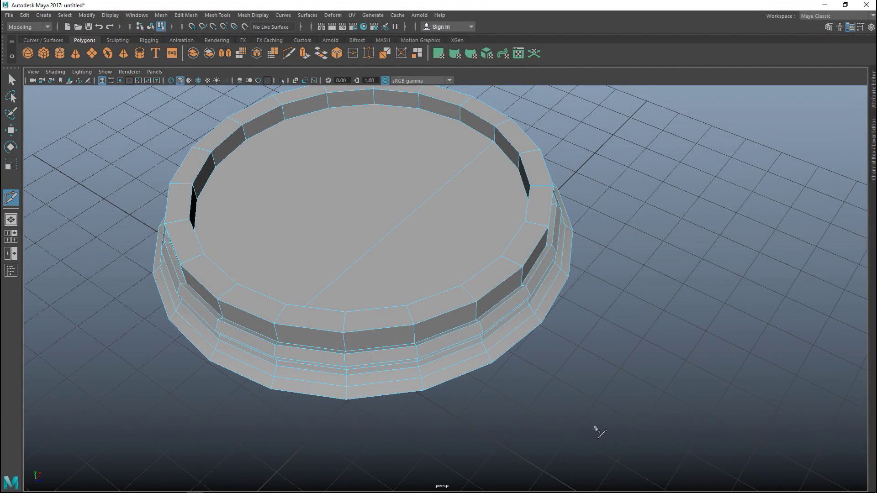
key(q)
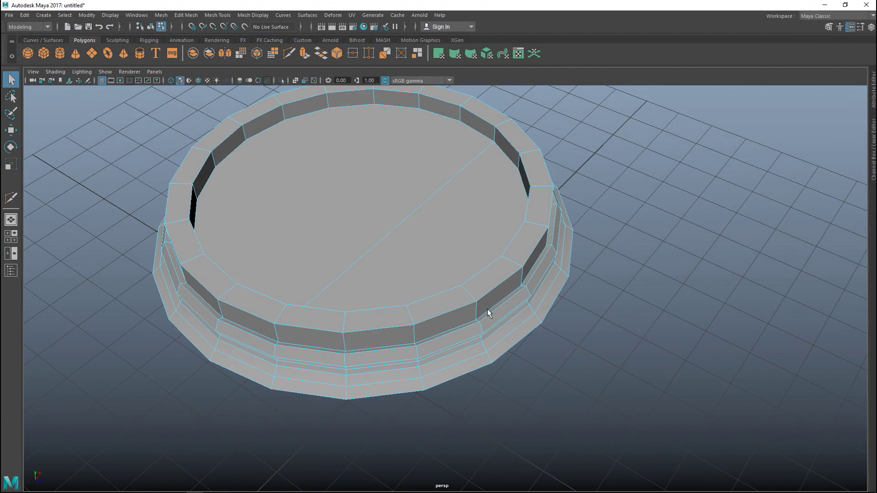
Extrude the smaller segment of the recessed top face and lower it to form a step.
click(450, 229)
alt+drag(449, 229, 486, 239)
key(ctrl+e)
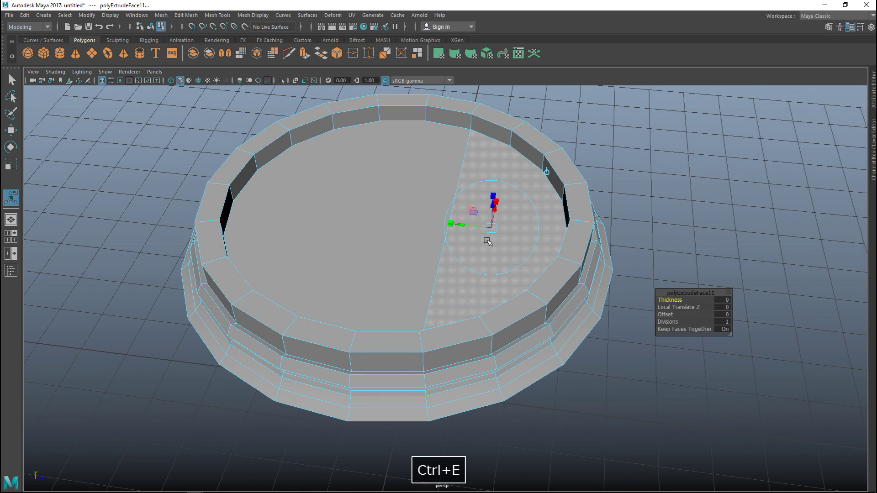
key(w)
alt+drag(556, 271, 554, 293)
drag(453, 151, 424, 229)
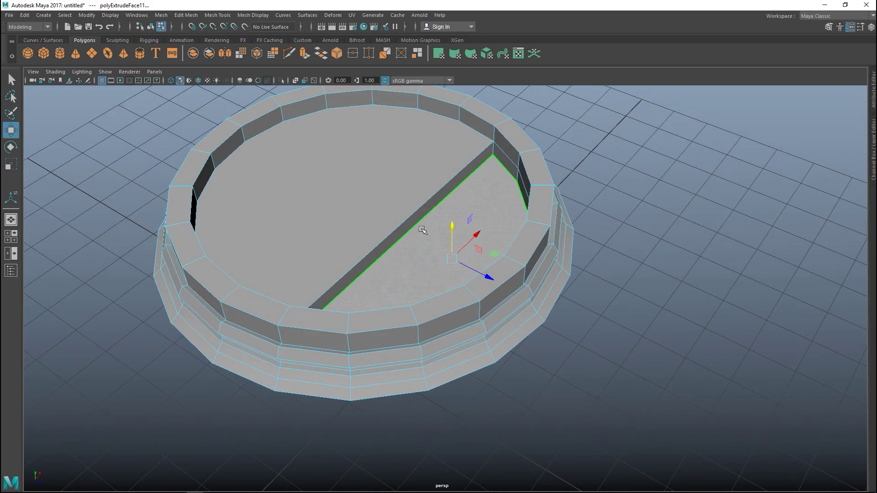
Move the lower edge of the step's wall away from the larger face so the wall slopes.
right_drag(411, 229, 405, 196)
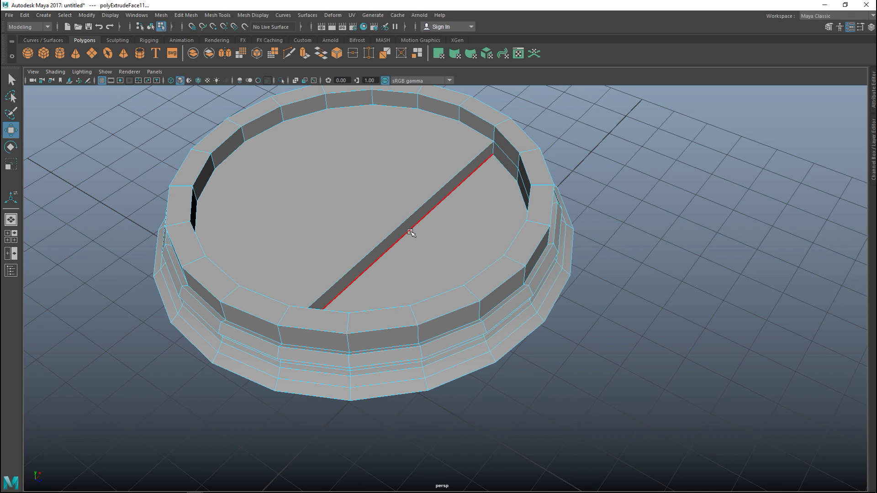
click(410, 233)
middle_drag(439, 253, 449, 259)
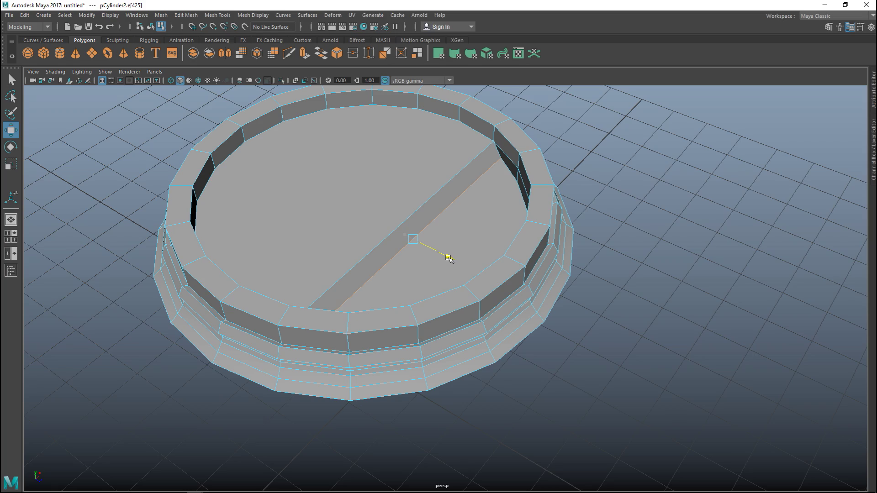
click(684, 308)
Select the larger, sloped and smaller faces inside the rim and extrude them together with a small inward offset.
alt+right_drag(684, 307, 660, 313)
alt+drag(660, 313, 592, 320)
right_drag(434, 161, 429, 184)
click(425, 180)
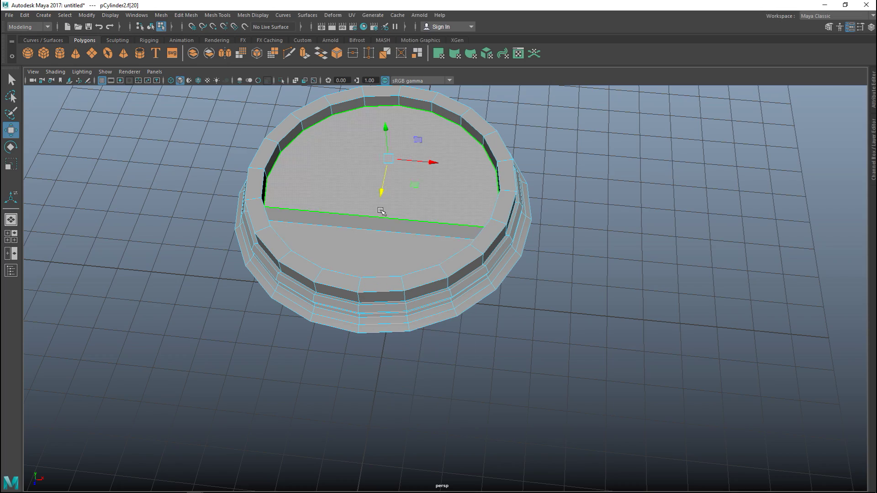
shift+click(335, 229)
alt+drag(425, 296, 553, 304)
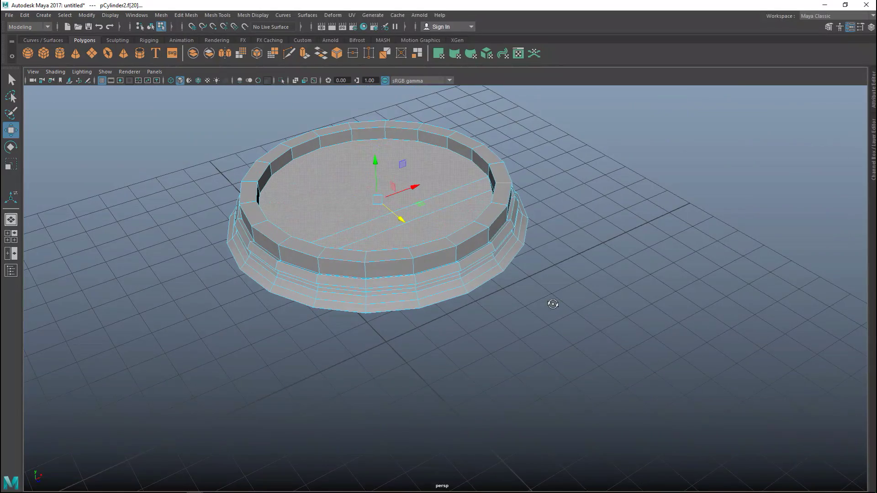
key(ctrl+e)
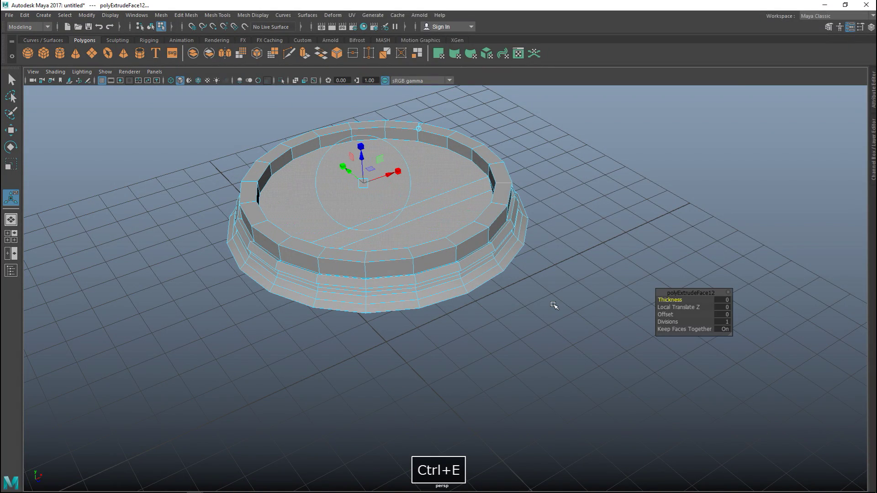
scroll(415, 338, up, 5)
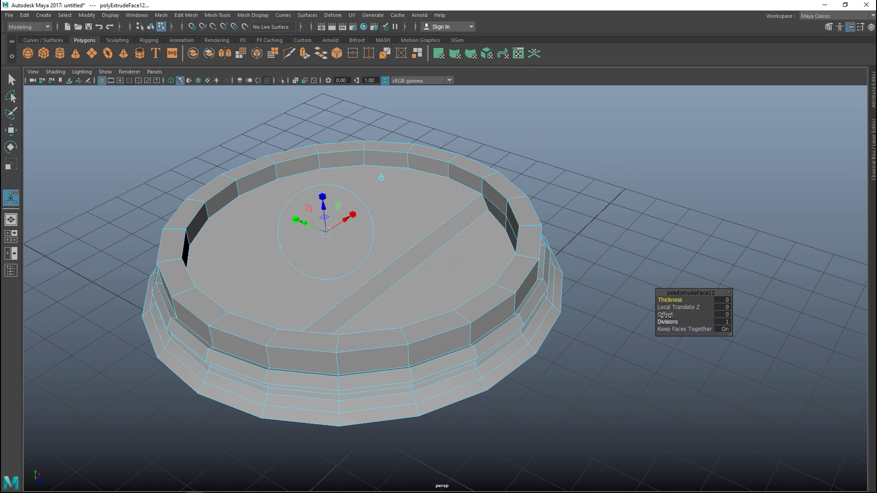
drag(669, 316, 669, 316)
click(722, 315)
key(Return)
click(662, 197)
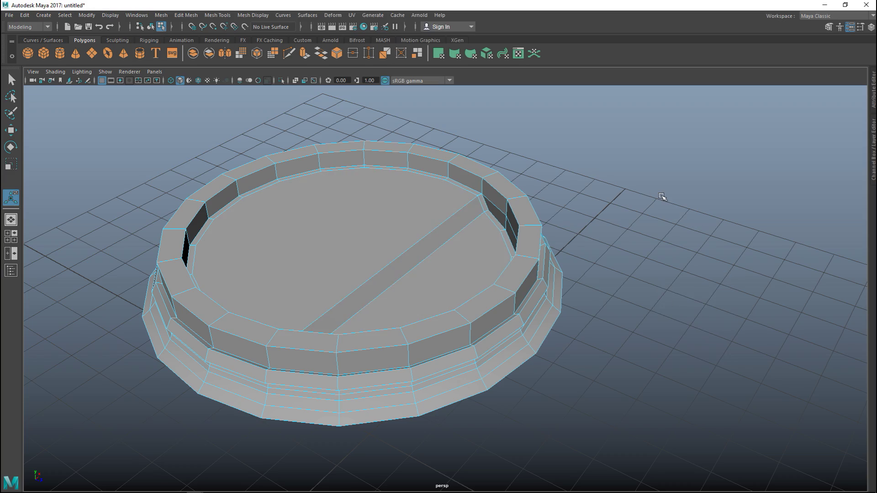
Preview the whole lid smoothed, inspect the recessed surface, and return to the unsmoothed display.
alt+drag(626, 182, 539, 288)
right_drag(362, 254, 418, 230)
key(3)
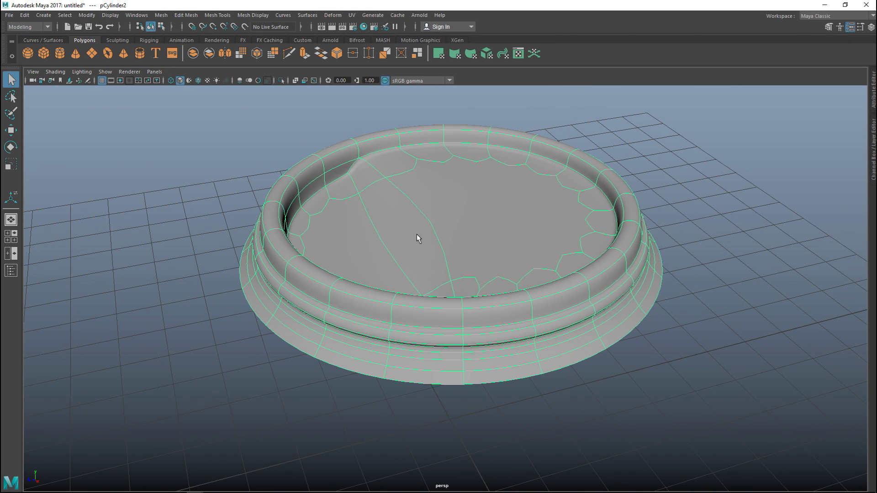
click(210, 286)
alt+drag(211, 287, 654, 170)
alt+drag(677, 209, 503, 191)
click(491, 194)
key(1)
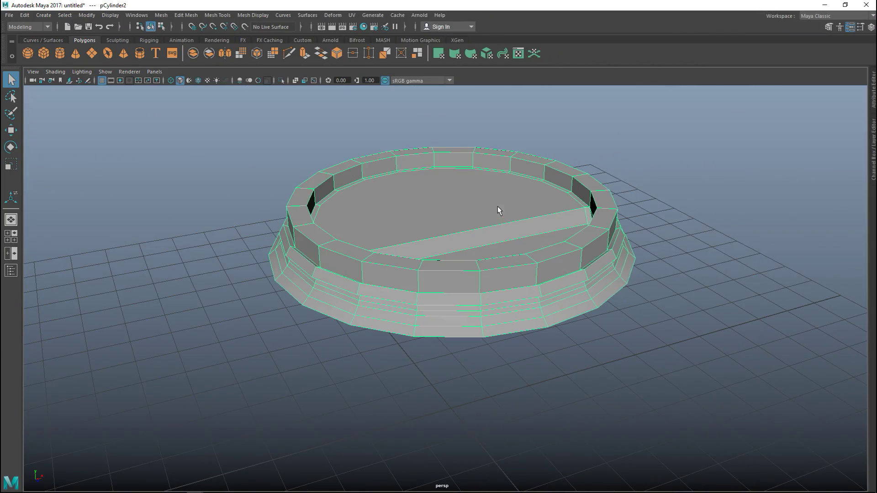
Try to extrude the sloped face and scale it inward, and undo the attempt.
scroll(540, 261, up, 3)
alt+drag(544, 241, 306, 261)
right_drag(215, 212, 213, 231)
click(214, 213)
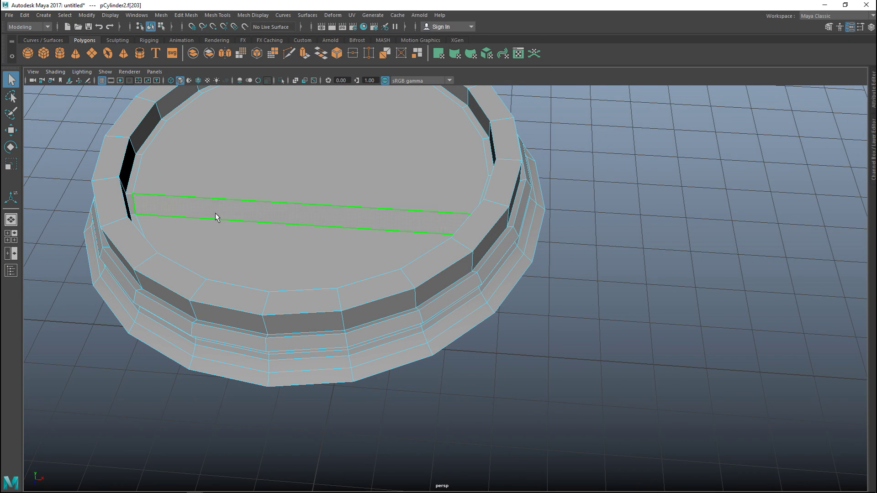
key(ctrl+e)
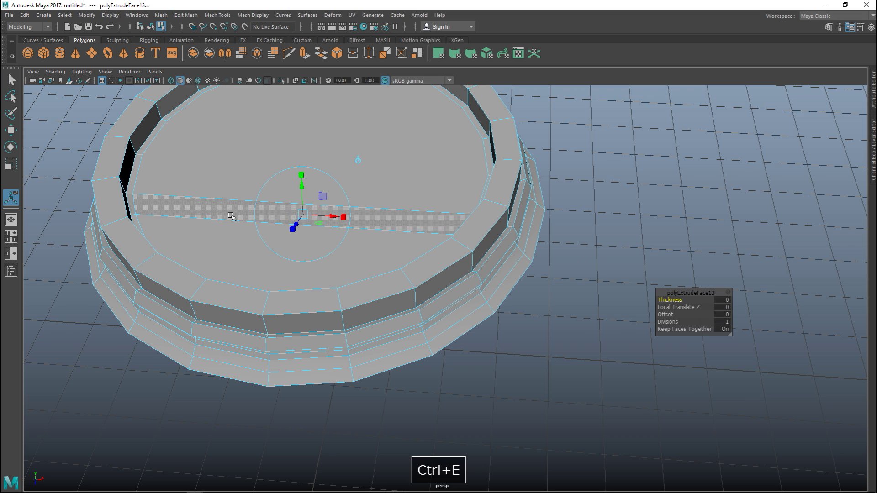
key(r)
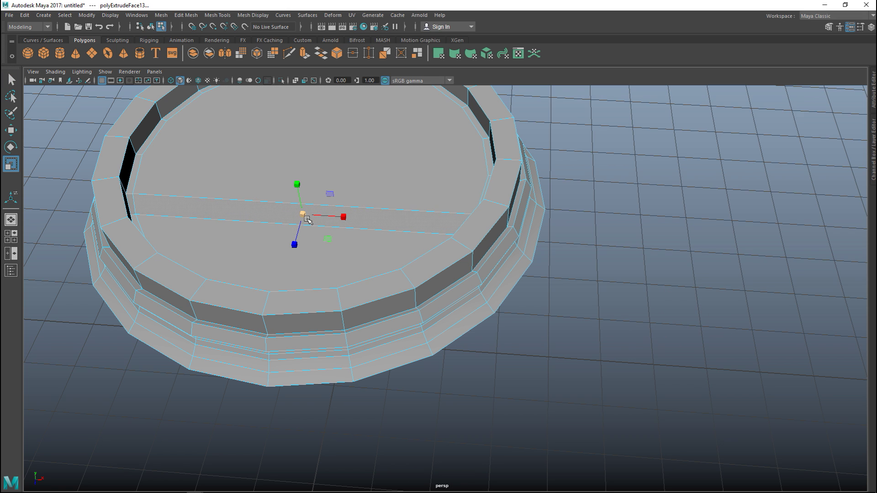
drag(304, 214, 304, 215)
drag(302, 221, 302, 222)
key(ctrl+z)
key(ctrl+z)
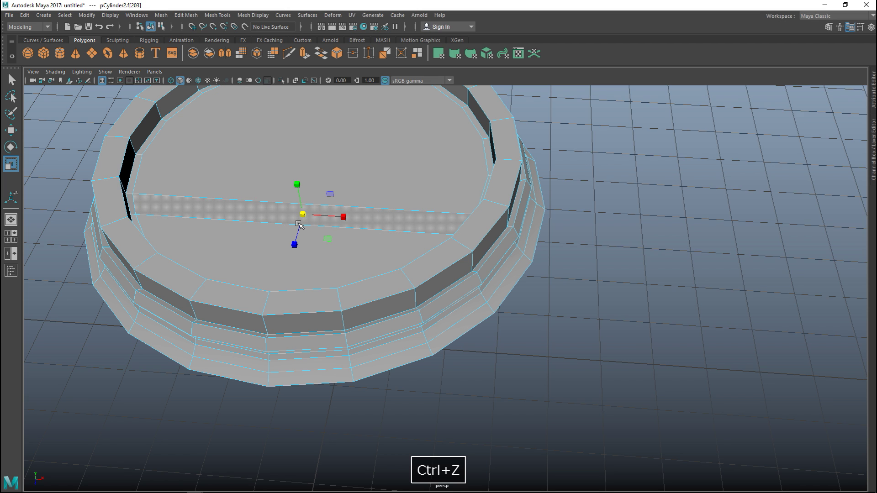
Extrude the sloped face inside the lid with an offset of 0.1.
click(297, 213)
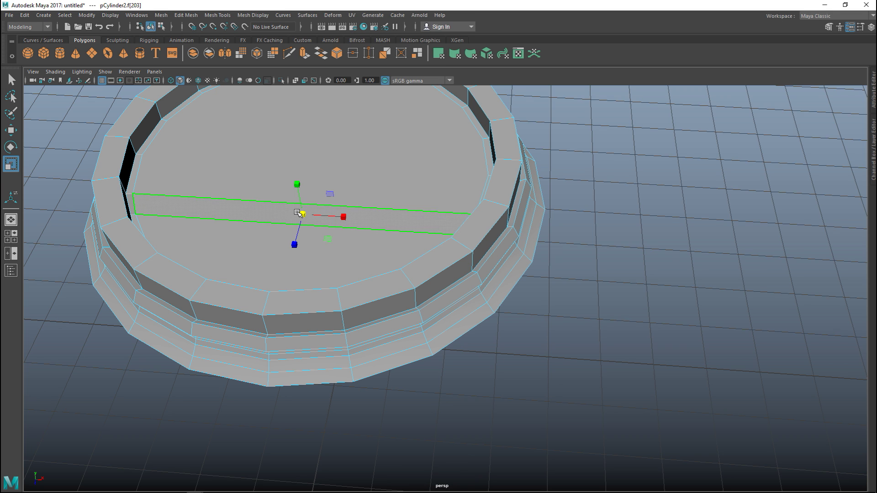
key(ctrl+e)
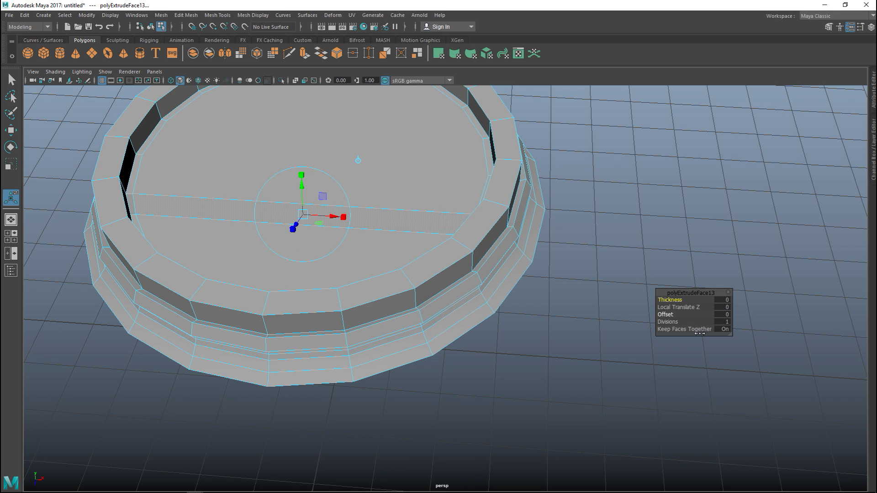
click(725, 315)
key(Return)
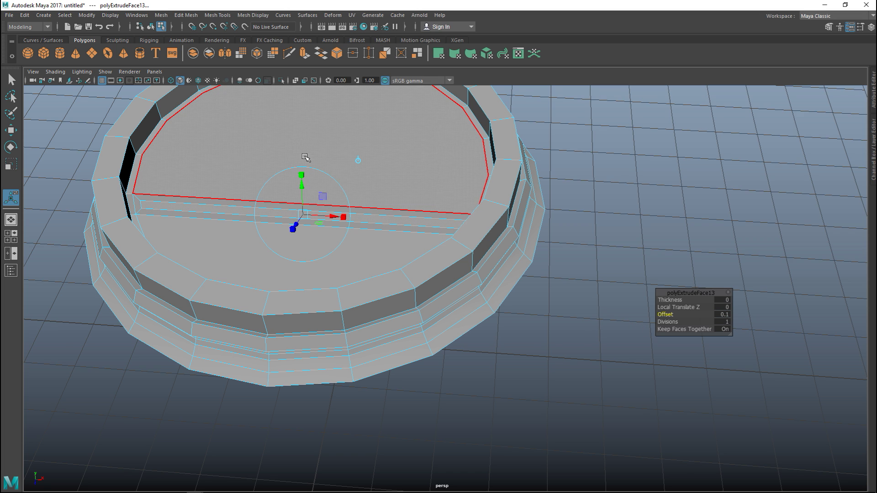
Extrude the larger recessed face with an offset of 0.1.
click(282, 142)
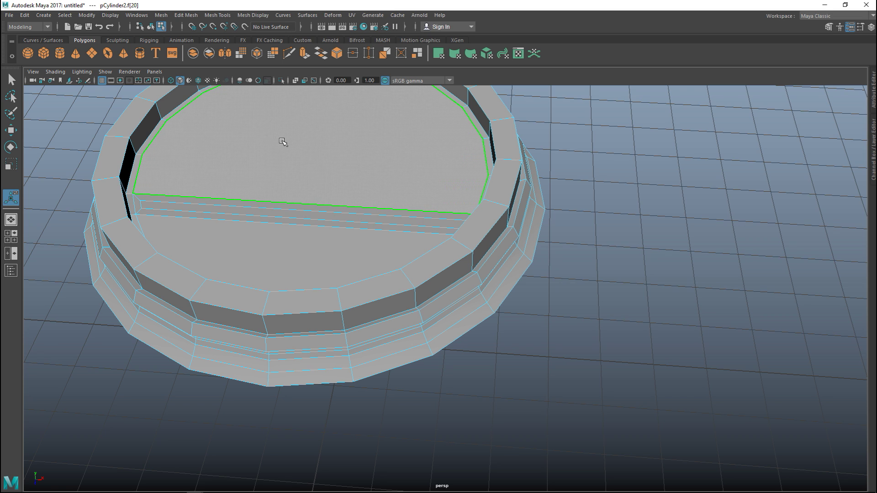
key(ctrl+e)
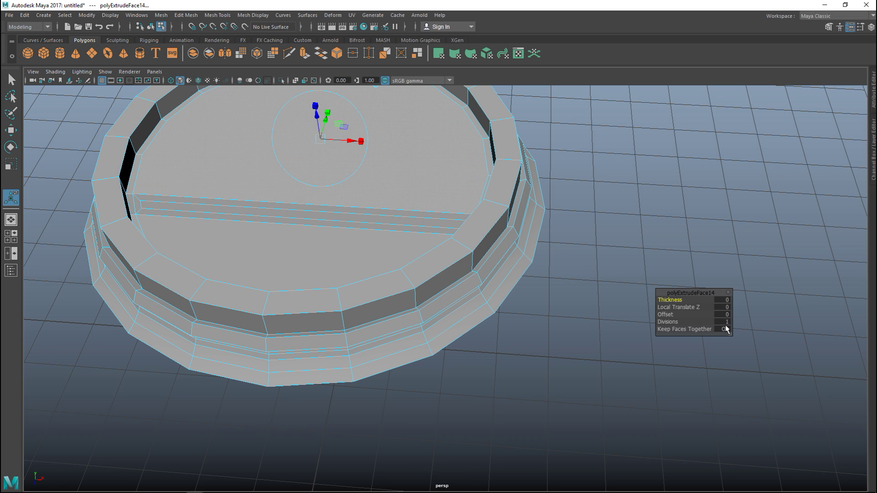
click(721, 315)
key(Return)
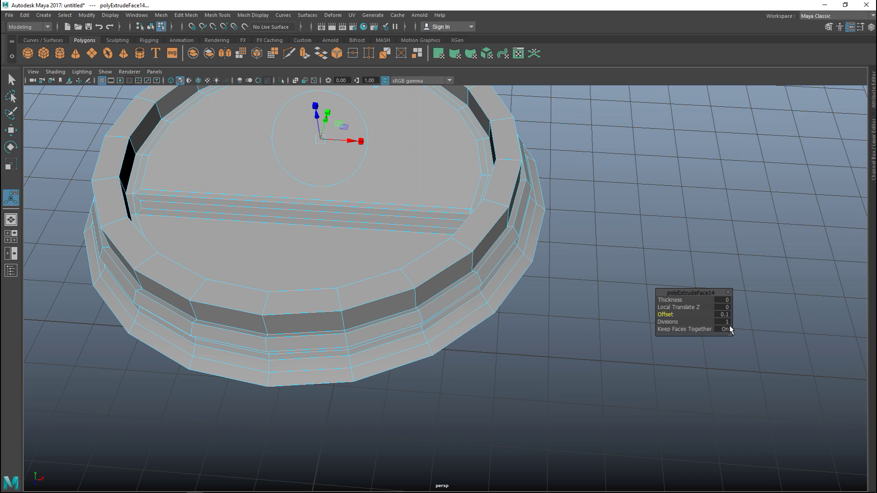
Extrude the smaller lowered face with an offset of 0.1 and clear the selection.
click(249, 248)
key(ctrl+e)
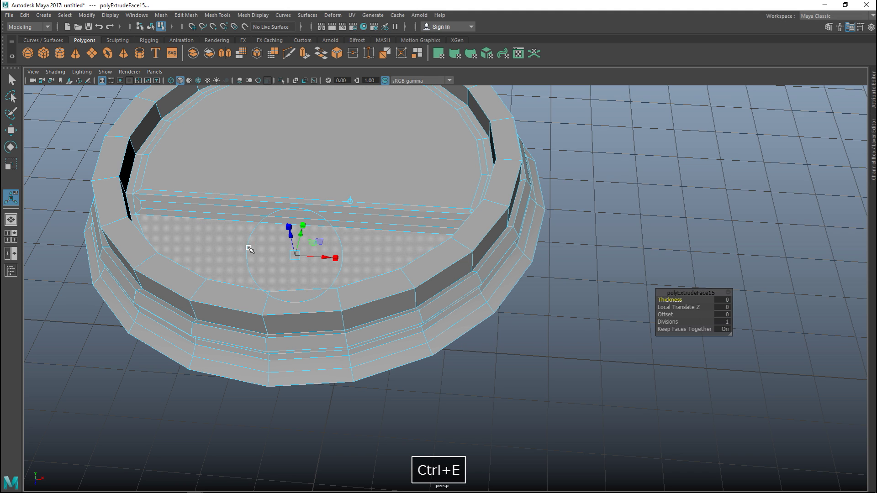
click(726, 315)
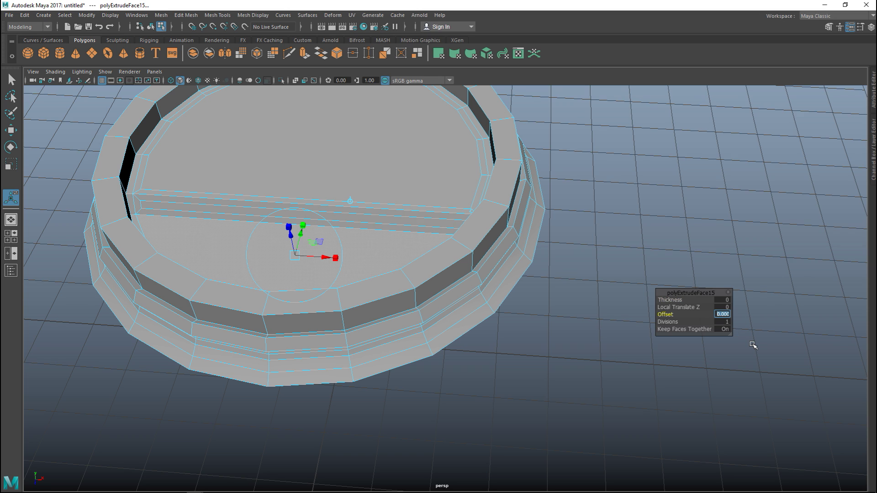
text(0.1)
key(Return)
click(662, 171)
Check the lid's offset recess faces in smooth preview and switch back to the unsmoothed mesh.
alt+drag(581, 248, 539, 247)
right_drag(532, 197, 562, 186)
key(3)
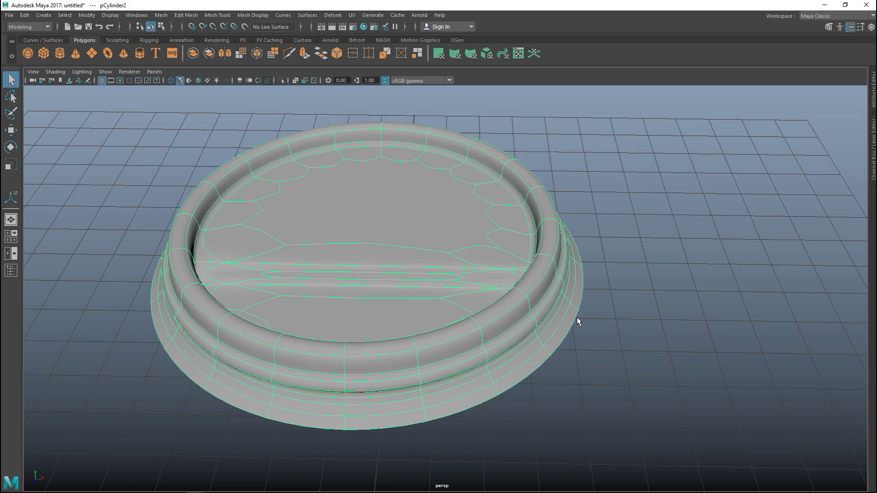
click(609, 314)
mouse_move(271, 292)
alt+mouse_down()
mouse_move(415, 276)
mouse_move(372, 295)
mouse_move(273, 290)
mouse_move(265, 259)
mouse_move(261, 275)
mouse_move(272, 290)
alt+mouse_up()
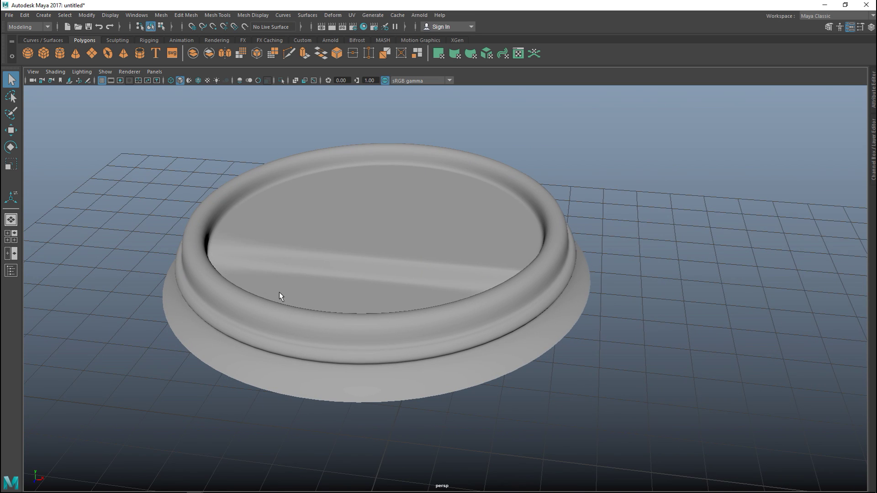
click(406, 320)
key(1)
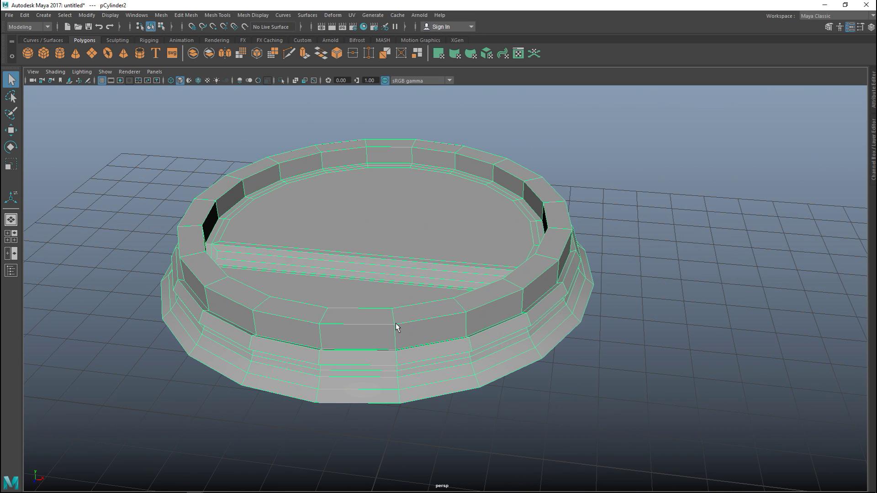
alt+drag(510, 293, 525, 328)
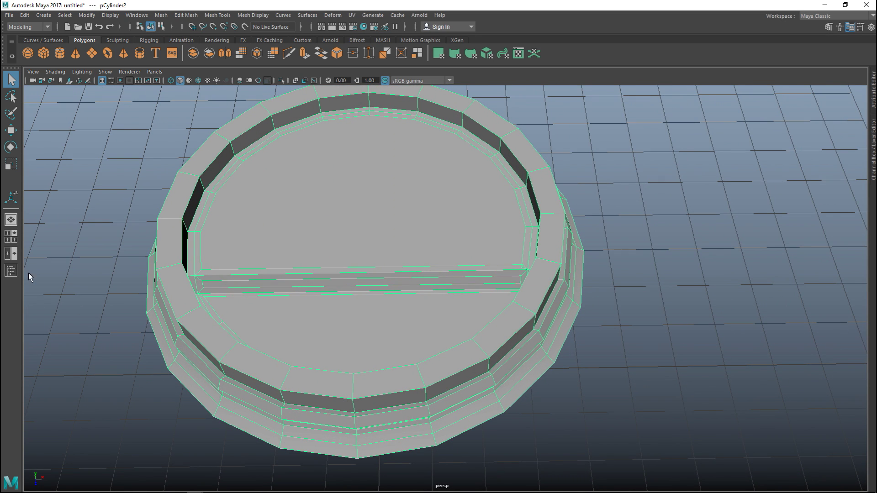
Switch to the top view with shaded display, framing the front part of the lid's rim.
key(space)
key(space)
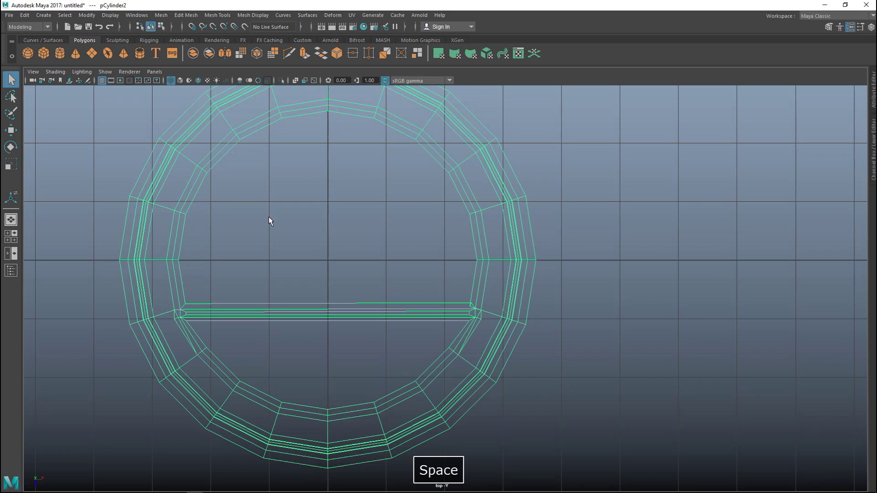
key(5)
scroll(451, 359, down, 1)
alt+middle_drag(452, 349, 503, 251)
scroll(503, 251, up, 4)
alt+middle_drag(506, 341, 554, 299)
scroll(578, 358, up, 1)
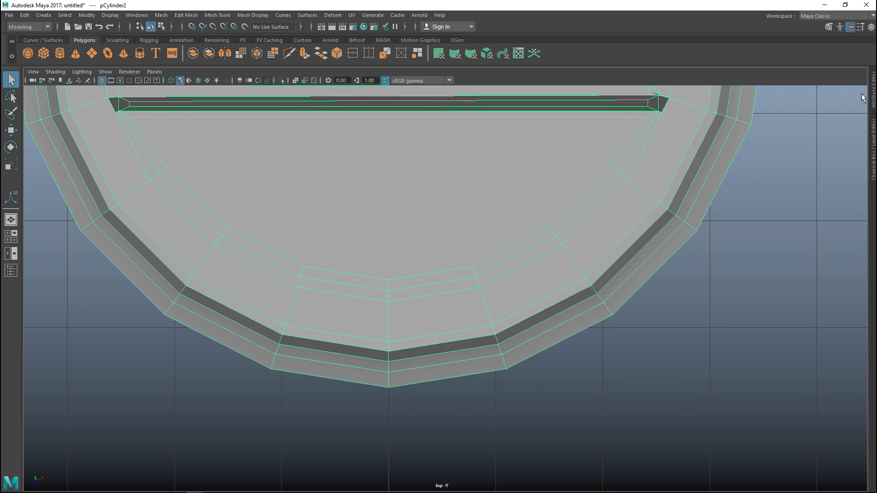
Cut a diagonal with Multi-Cut across the front rim face left of the centre edge, from its inner corner to the outer centre vertex.
click(828, 29)
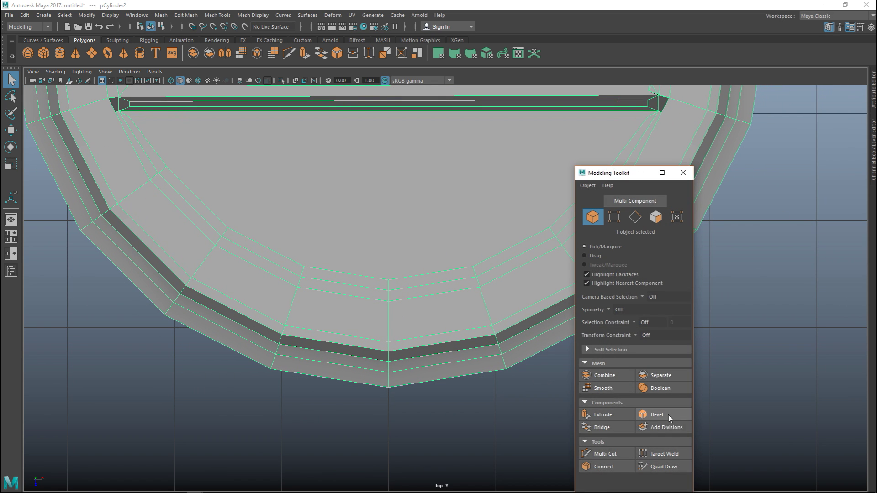
click(618, 453)
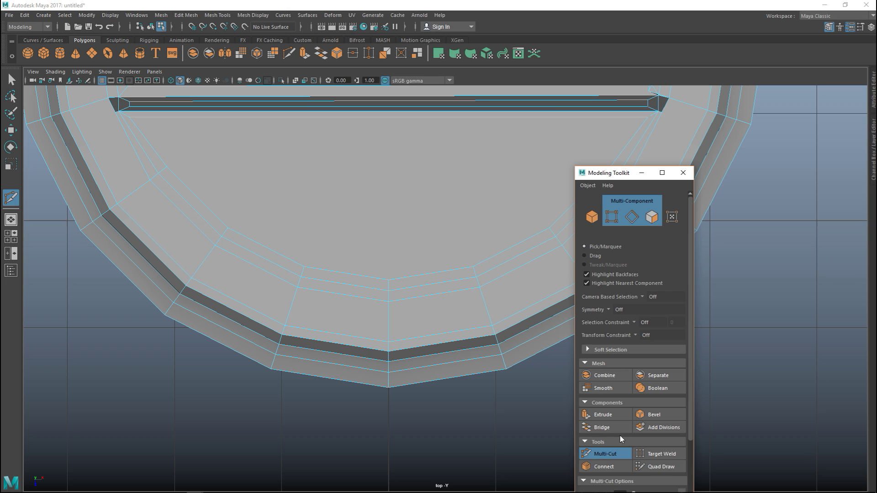
click(299, 290)
click(390, 342)
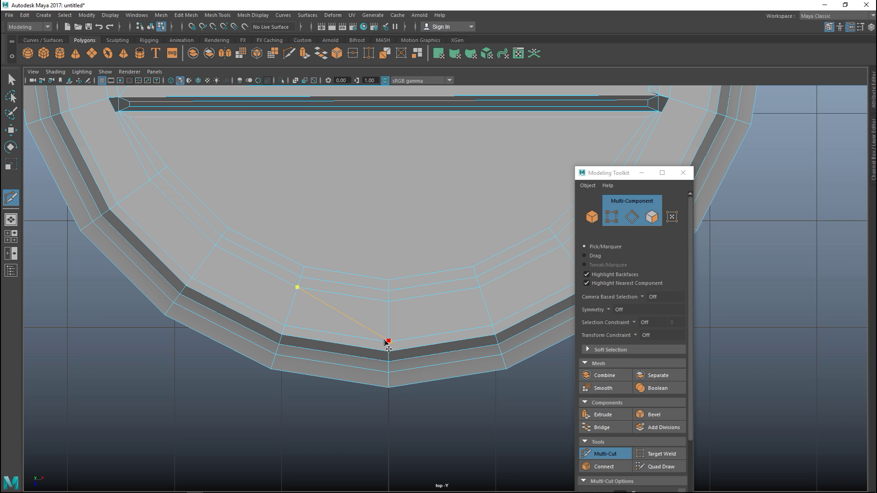
key(ctrl+z)
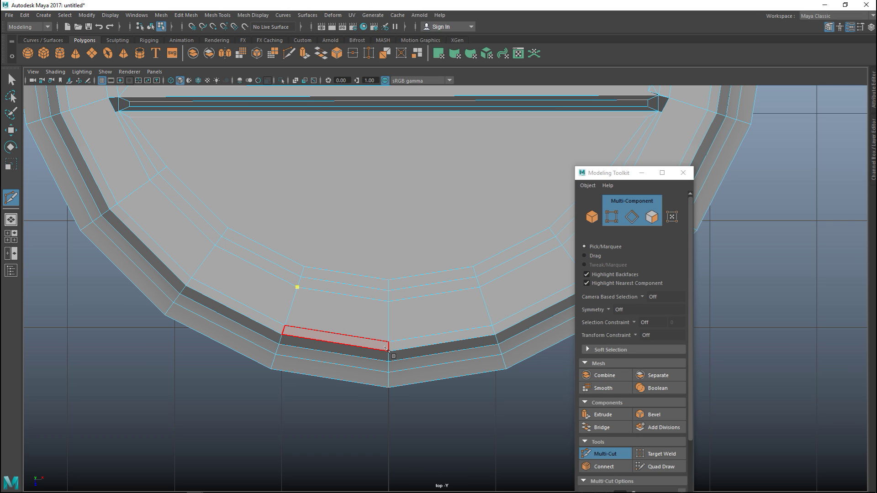
click(389, 342)
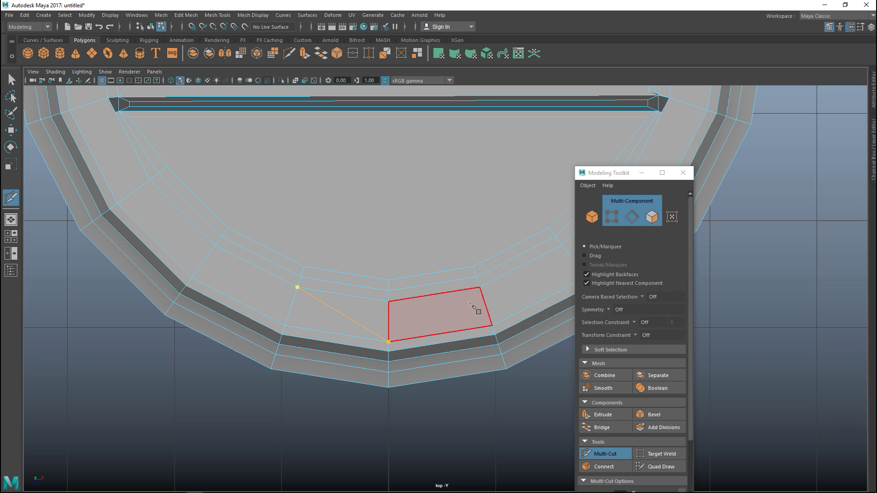
click(480, 288)
key(Return)
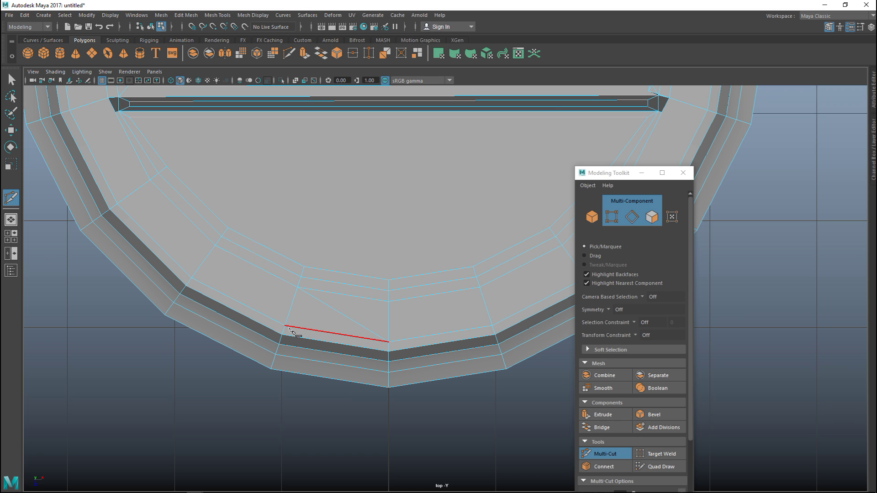
Cut the remaining diagonals so both front rim faces beside the centre edge are crossed corner to corner, and close the modeling tools.
click(388, 301)
click(492, 327)
key(Return)
click(480, 287)
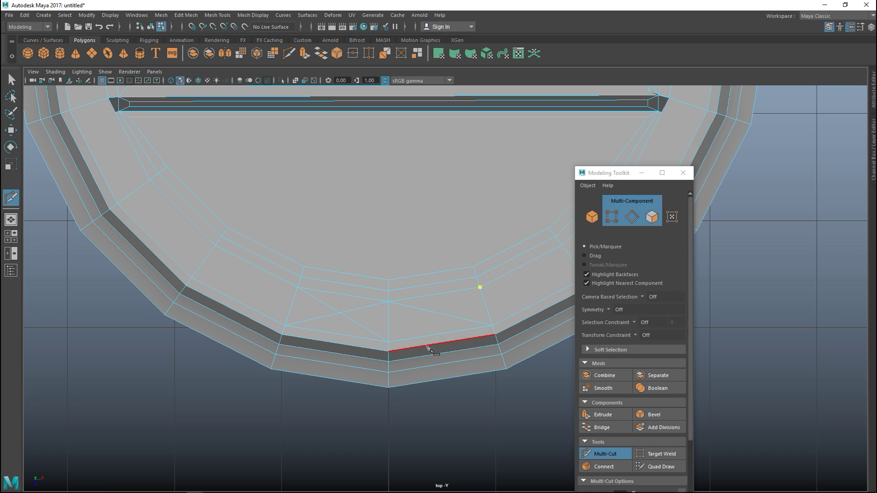
click(389, 343)
key(Return)
click(683, 172)
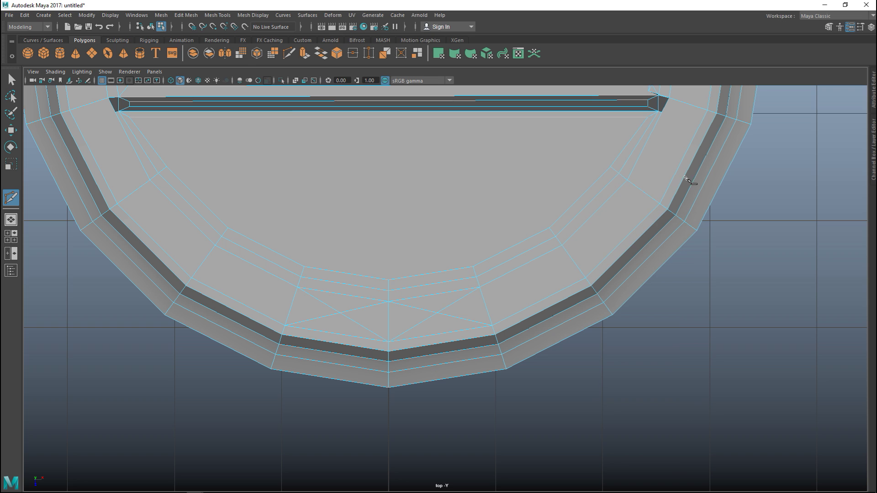
Chamfer the two vertices where the diagonals cross, widening the chamfer until the new faces nearly fill both rim faces.
key(q)
right_drag(341, 314, 311, 313)
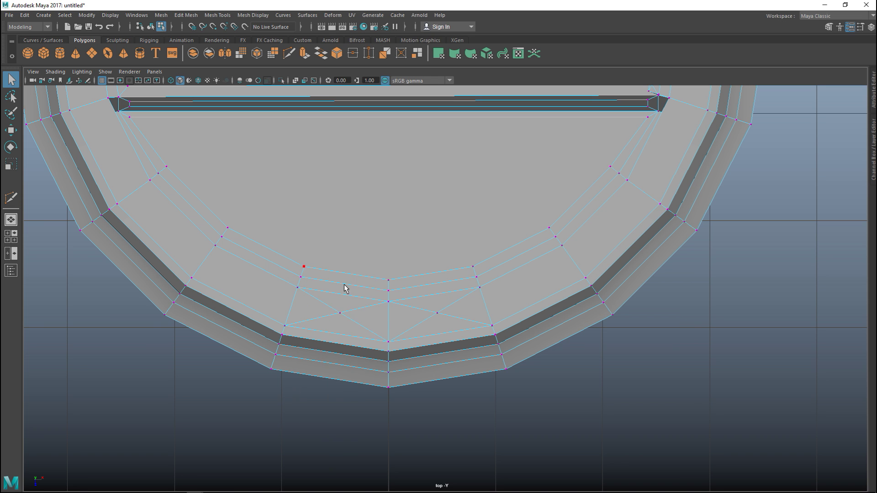
click(340, 313)
shift+click(436, 313)
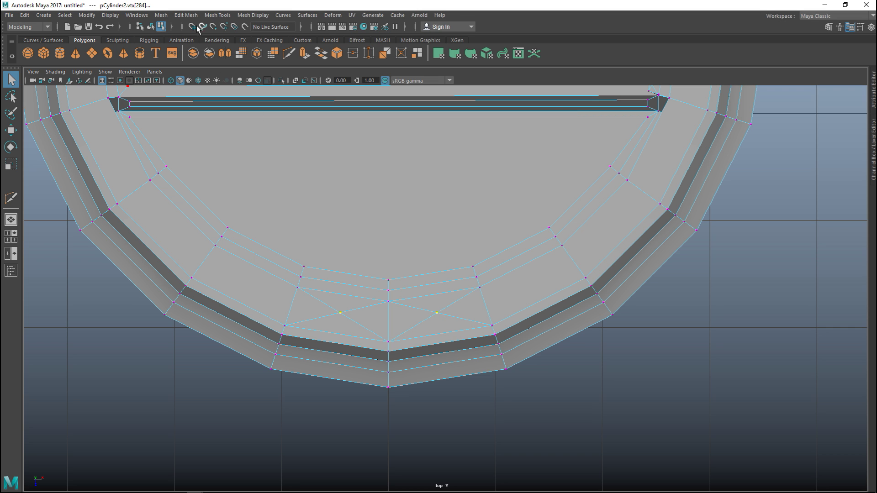
click(162, 16)
click(165, 16)
click(185, 16)
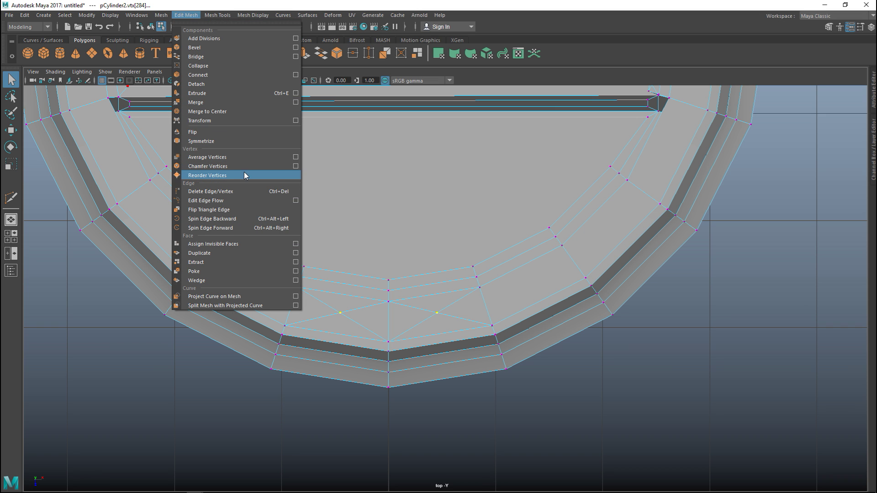
click(223, 166)
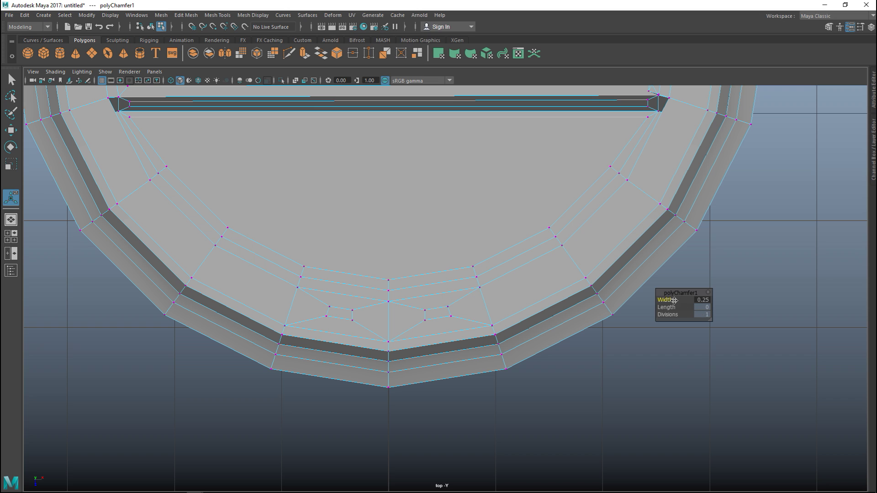
drag(671, 299, 672, 300)
key(q)
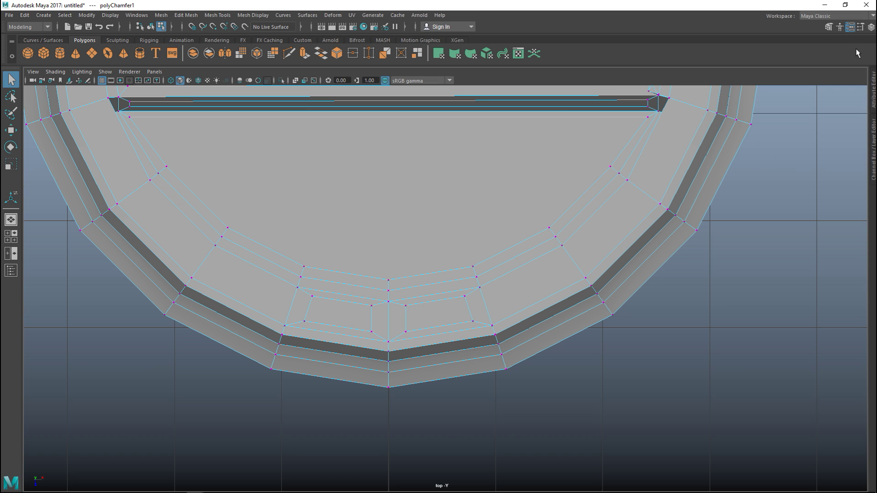
Cut two straight edges across the centre edge with Multi-Cut, joining the facing inner and outer corners of the two chamfered faces.
click(829, 26)
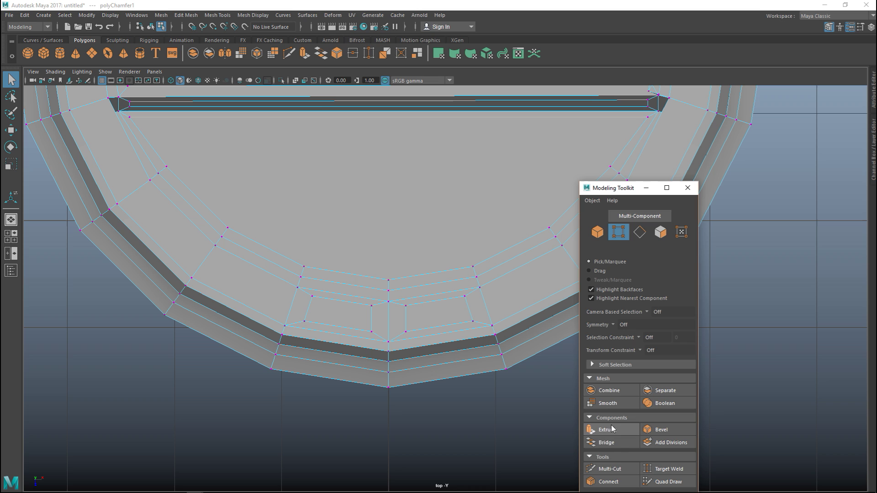
click(614, 468)
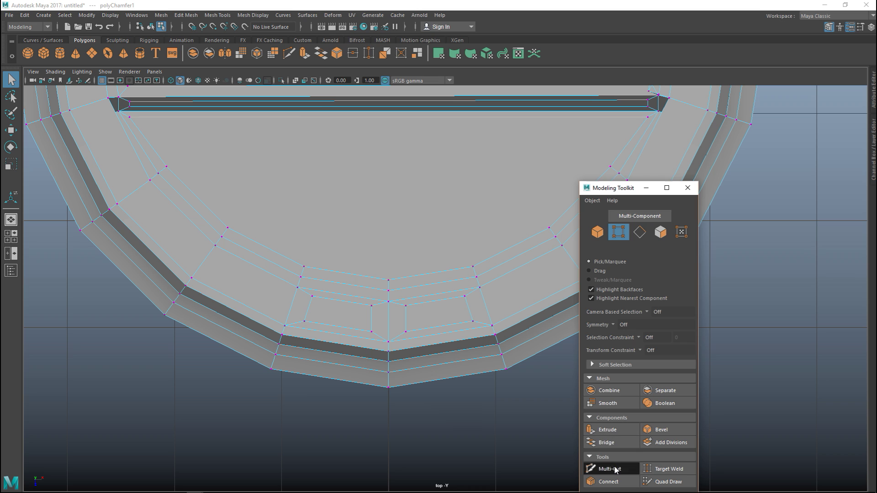
click(372, 308)
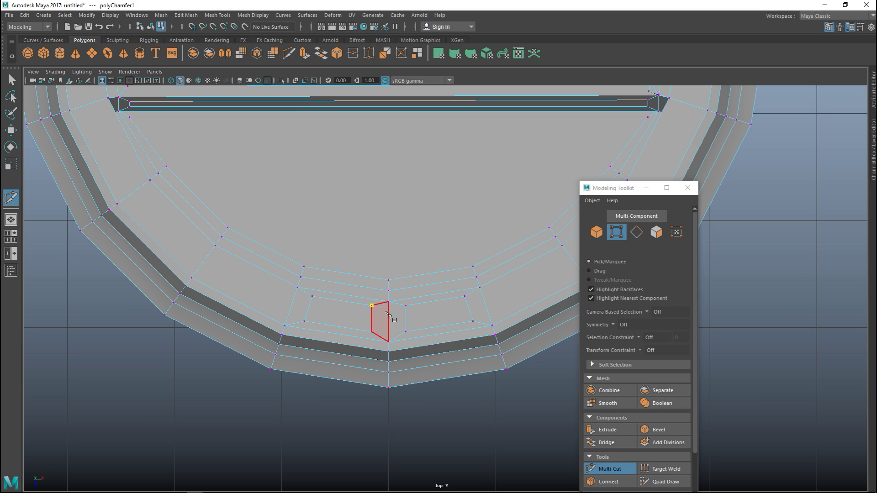
click(411, 311)
click(407, 328)
key(Return)
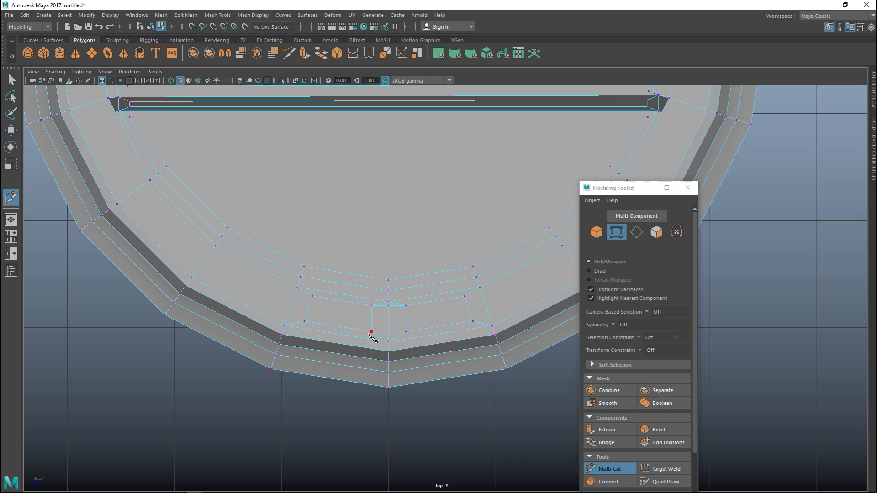
click(406, 333)
key(ctrl+z)
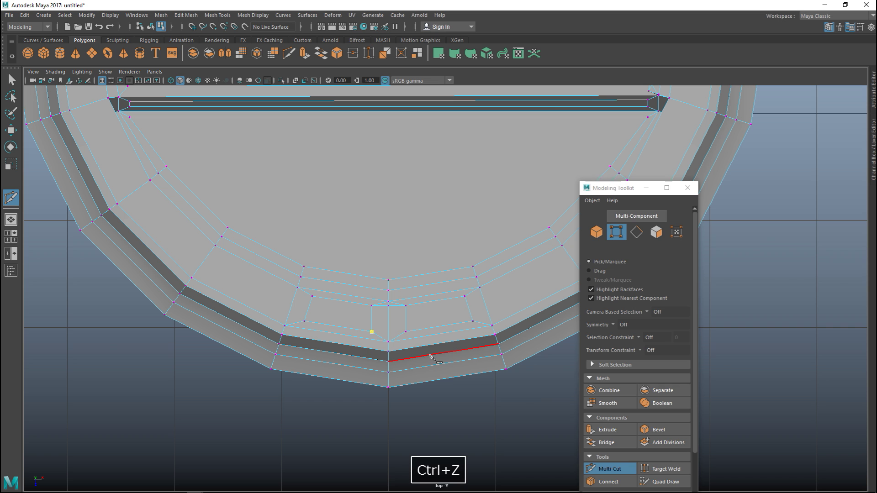
scroll(434, 357, up, 5)
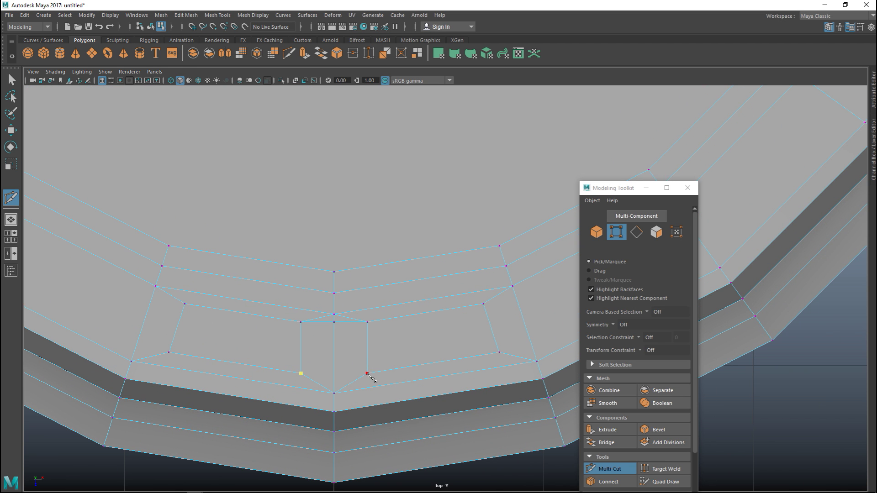
click(368, 374)
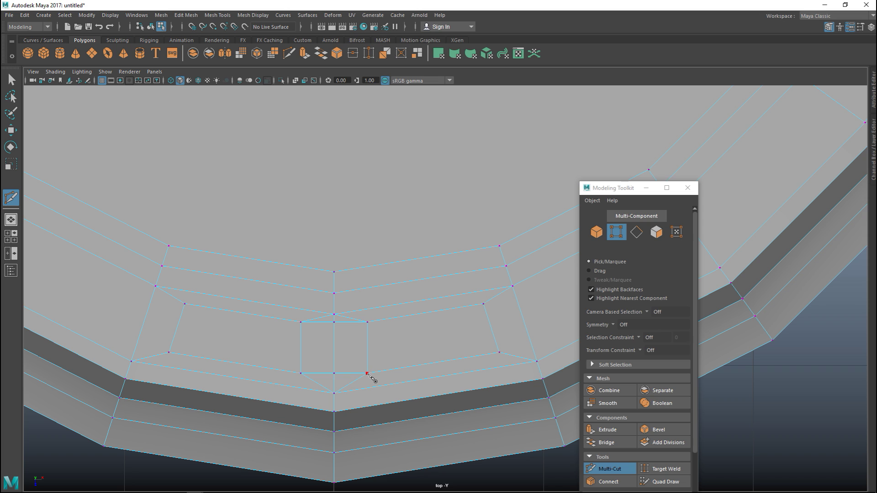
click(687, 188)
key(q)
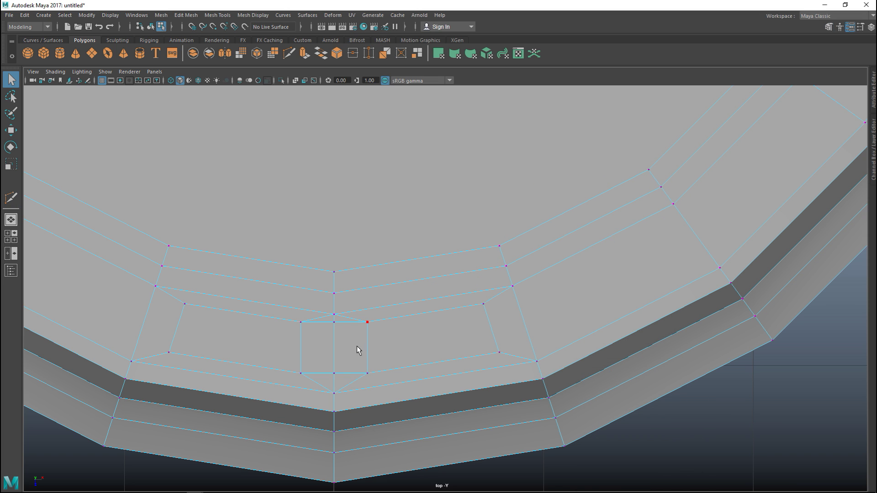
Delete the centre edge segments running through and beside the new middle face of the slot outline.
right_drag(341, 220, 342, 195)
click(325, 319)
shift+click(340, 340)
shift+click(328, 386)
shift+click(335, 333)
key(ctrl+Delete)
Try to delete the two short edges that divide the slot outline into three faces, and undo the deletion.
click(301, 349)
shift+click(368, 351)
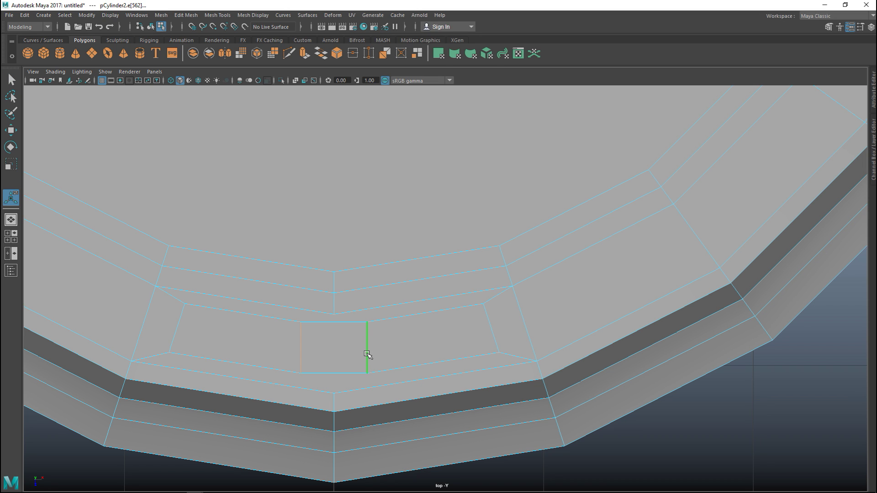
key(ctrl+Delete)
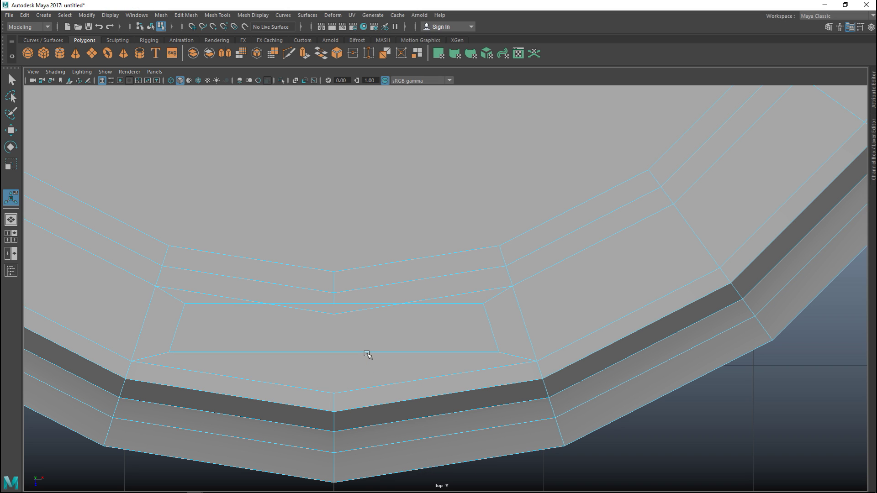
key(ctrl+z)
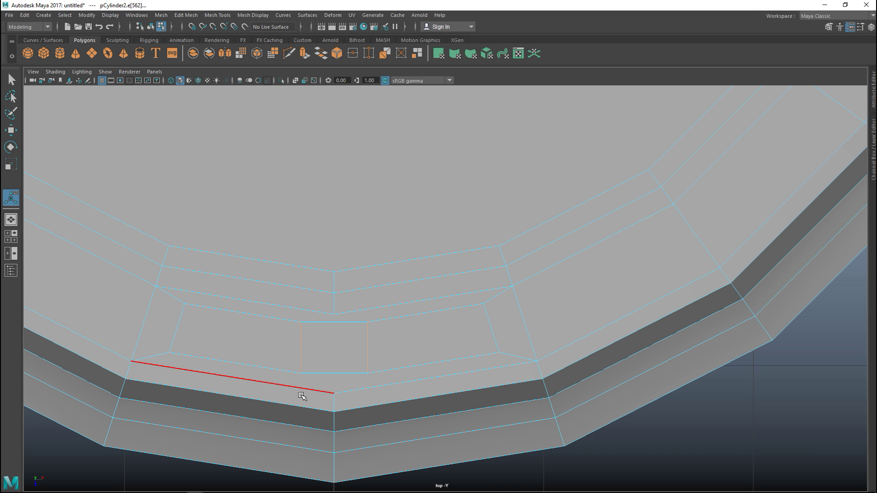
Extrude the slot faces on the front rim in the perspective view and move them down into the lid.
click(12, 237)
key(space)
alt+drag(476, 259, 518, 204)
key(q)
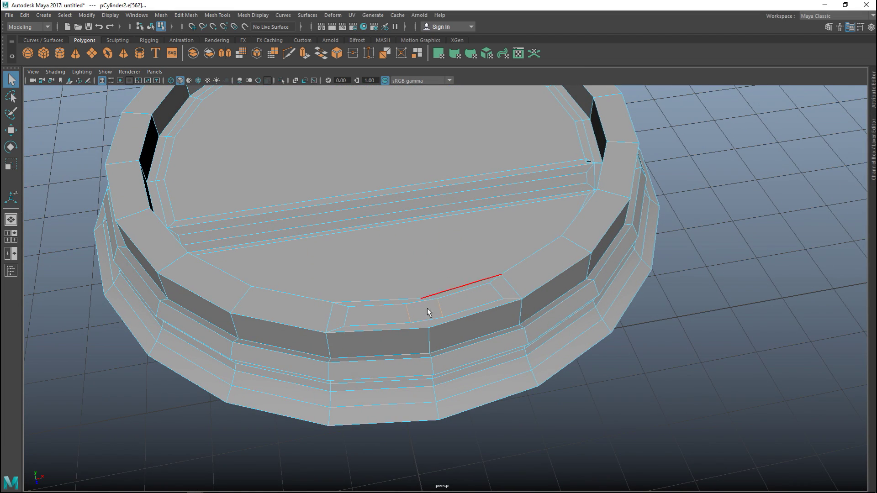
right_drag(391, 314, 392, 250)
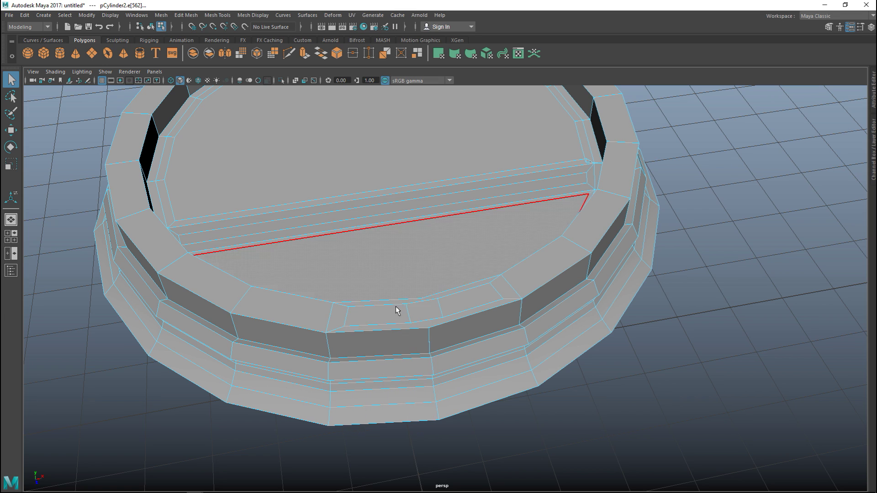
click(396, 313)
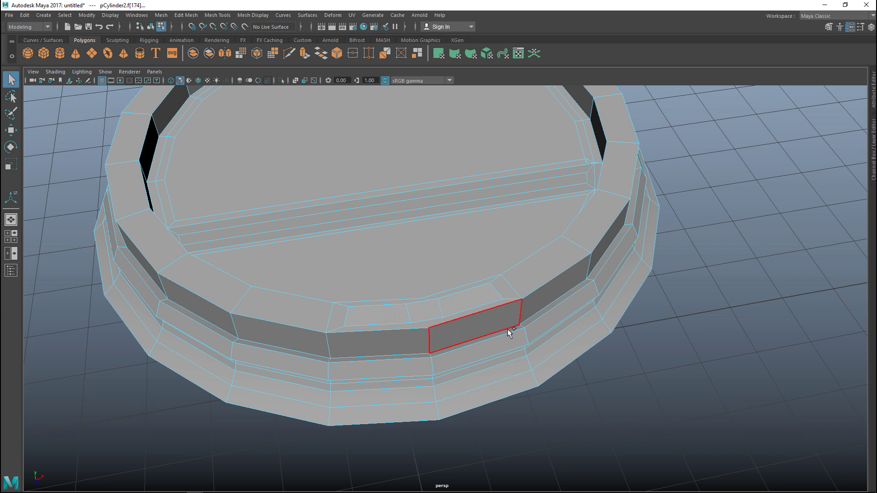
key(ctrl+e)
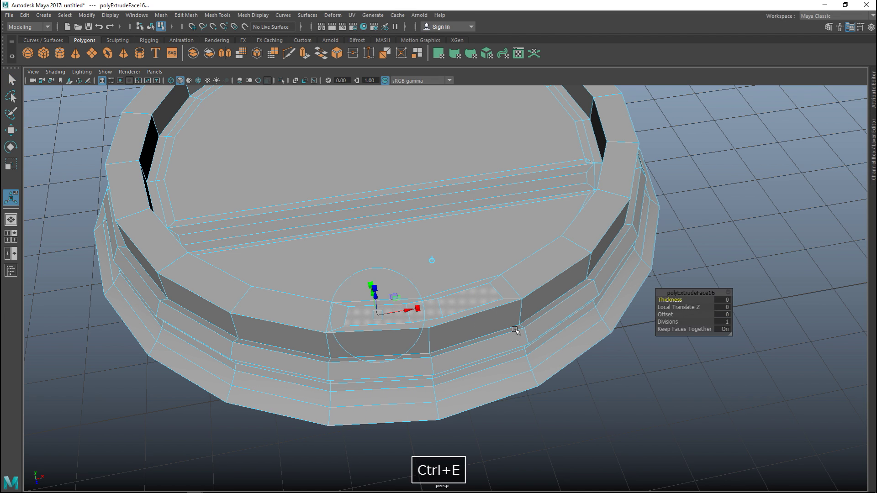
key(w)
alt+drag(437, 371, 462, 365)
drag(475, 225, 476, 233)
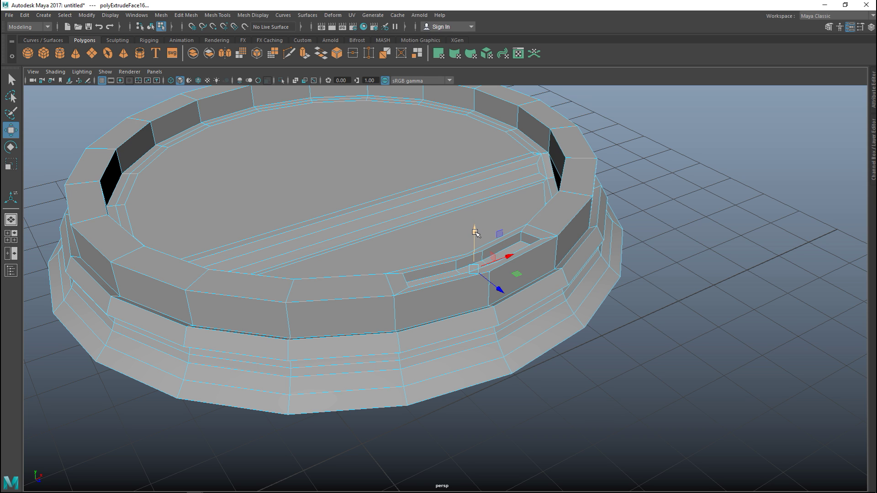
Delete the lowered slot faces to open a hole through the rim, and return to object selection.
key(ctrl+Delete)
drag(565, 255, 611, 315)
alt+drag(641, 368, 446, 370)
right_drag(454, 326, 500, 208)
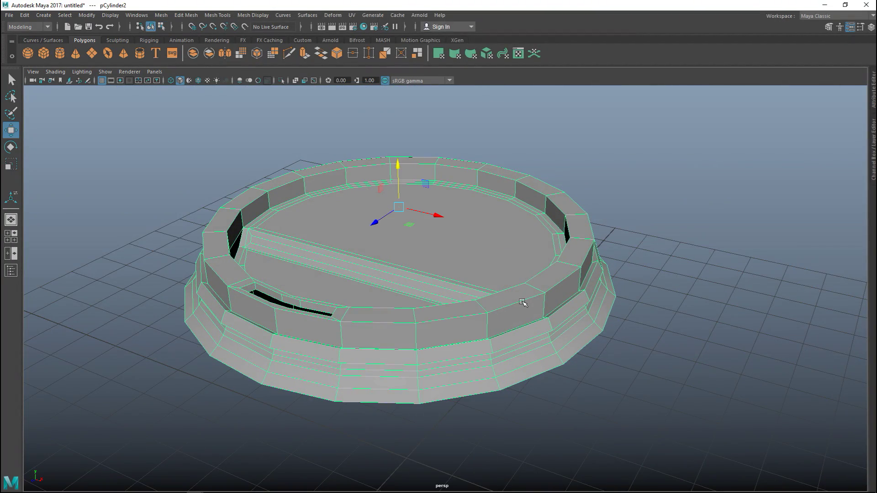
Examine the rim's slot opening in smooth preview, switch back to the unsmoothed mesh and inspect the slot up close.
key(3)
alt+drag(276, 368, 312, 397)
click(657, 376)
alt+right_drag(658, 376, 651, 297)
alt+drag(612, 361, 589, 329)
scroll(584, 353, up, 5)
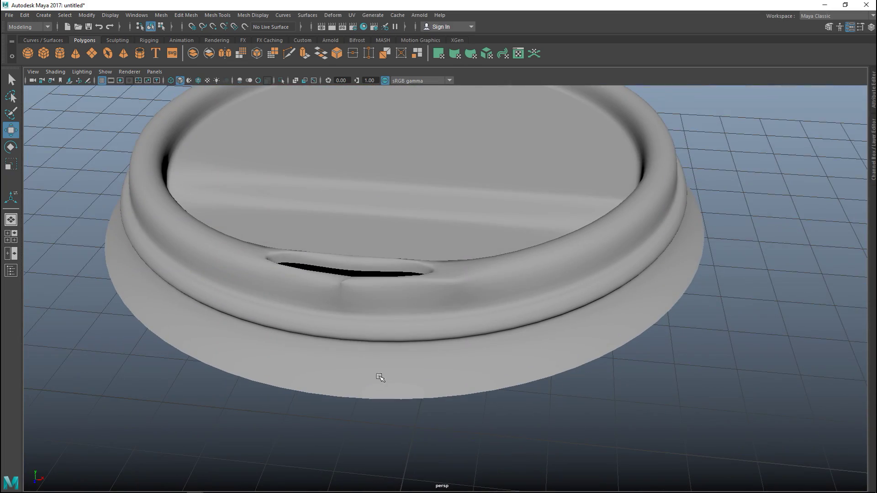
click(367, 309)
key(1)
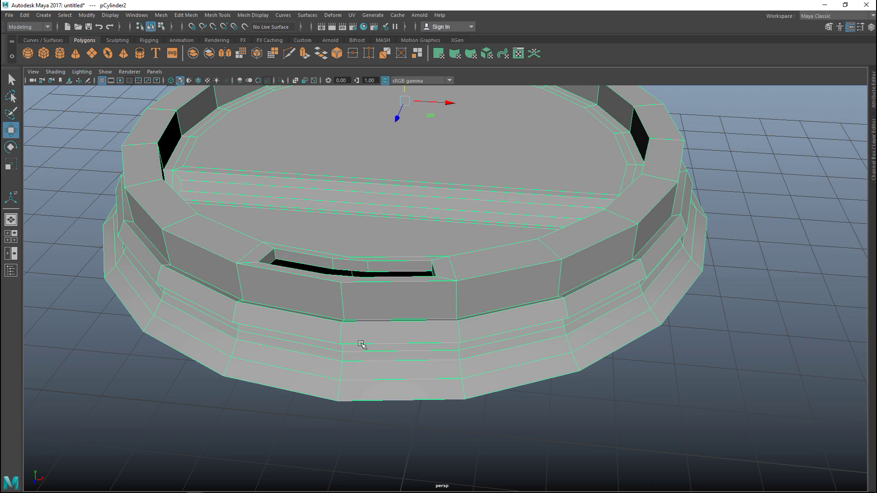
scroll(374, 366, up, 3)
scroll(377, 373, up, 3)
alt+drag(377, 370, 453, 365)
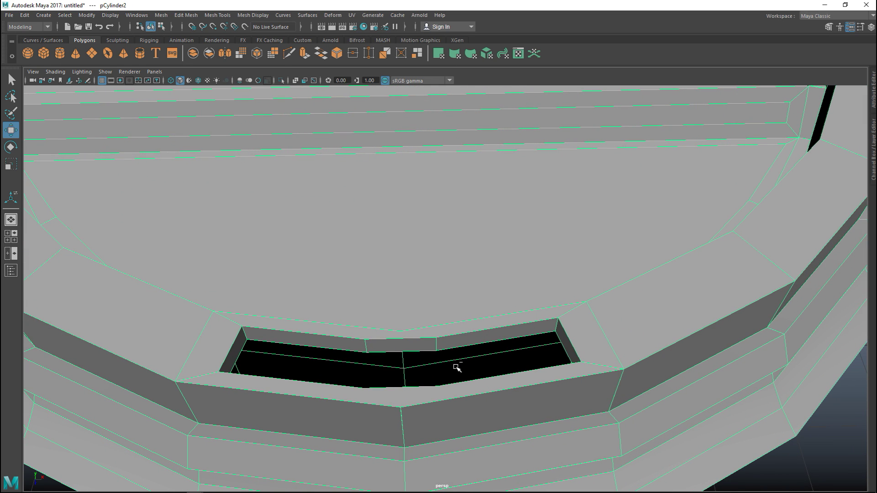
Undo the slot hole, the extrusion and the edge cuts back to the first small chamfer outlines on the front rim.
key(ctrl+z)
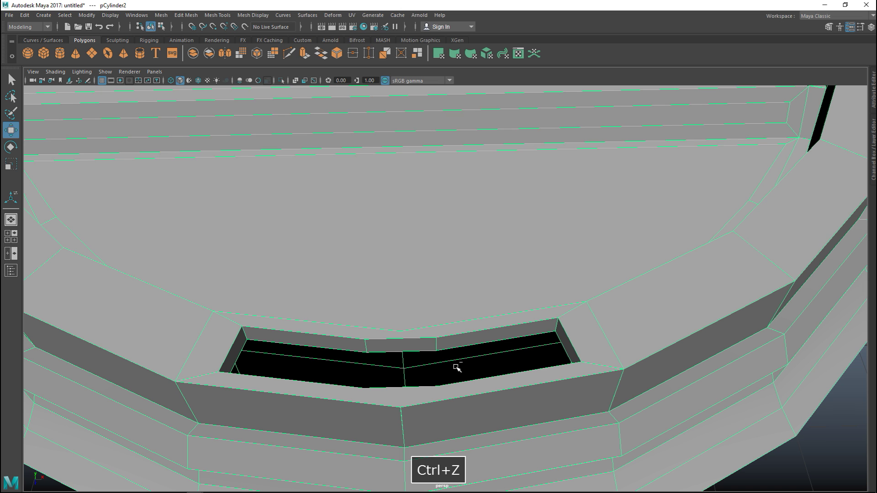
key(ctrl+z)
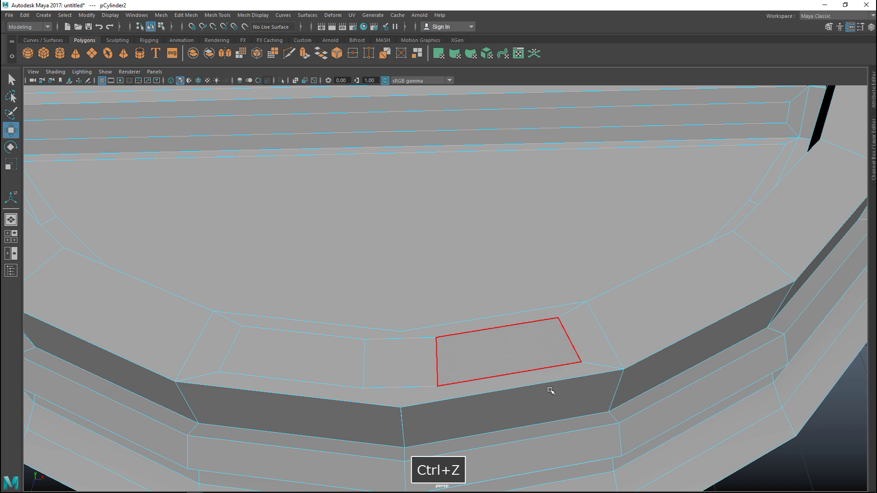
key(ctrl+z)
key(ctrl+z)
key(ctrl+z)
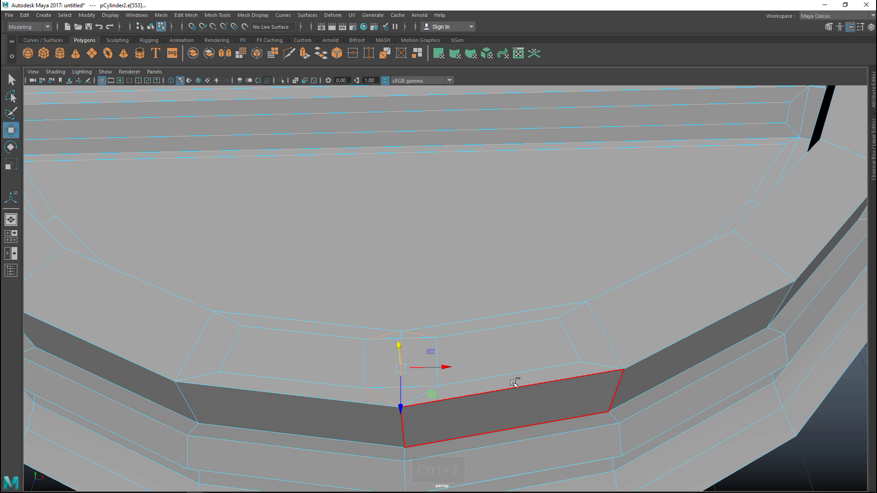
key(ctrl+z)
key(ctrl+z)
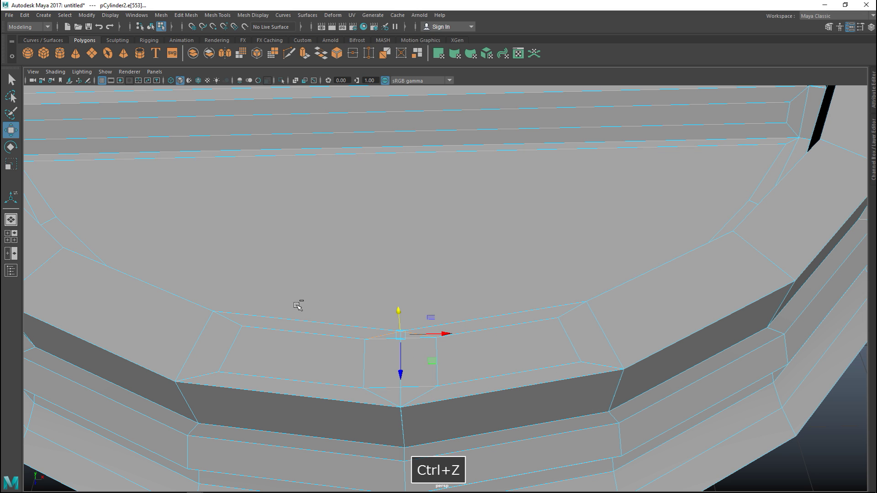
key(ctrl+z)
key(ctrl+z)
key(ctrl+z)
key(ctrl+z)
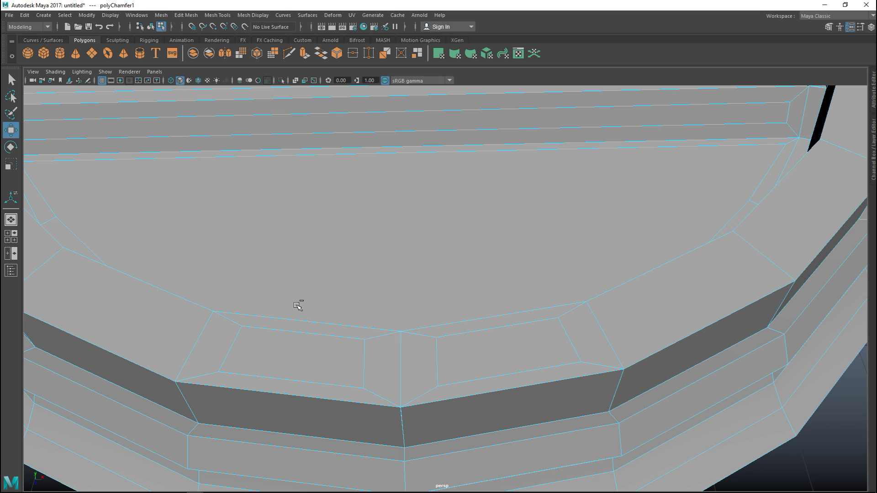
key(ctrl+z)
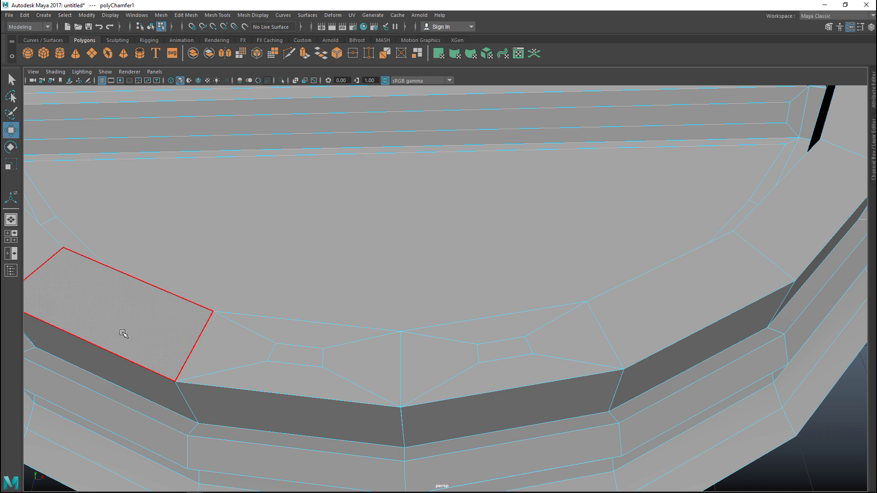
Undo the chamfer in the top view and chamfer the two front rim vertices again with a width of 0.55.
key(space)
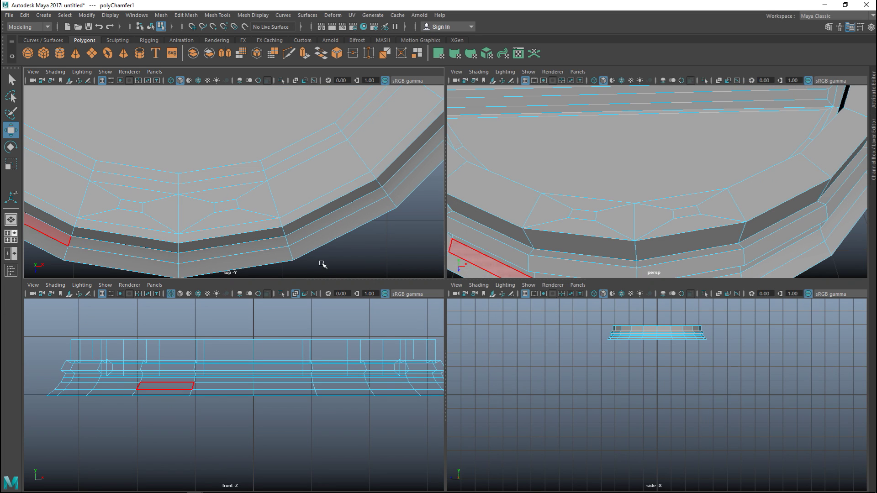
key(space)
alt+middle_drag(335, 301, 395, 250)
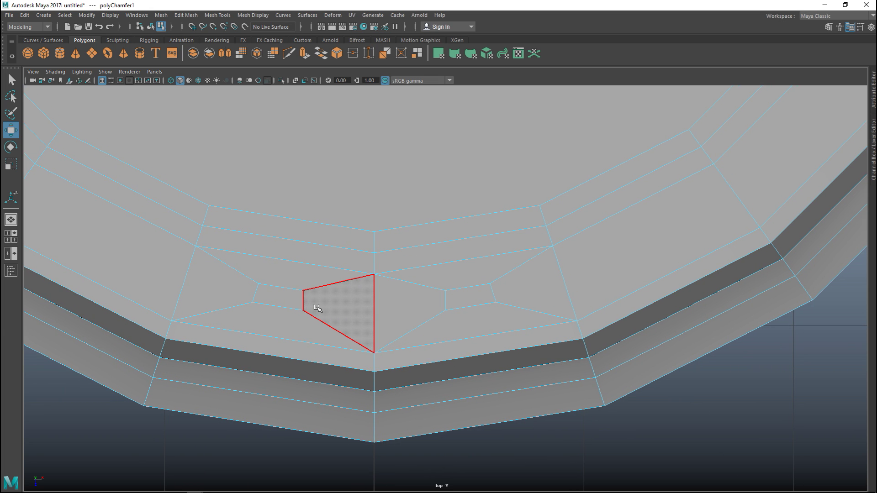
key(ctrl+z)
key(ctrl+z)
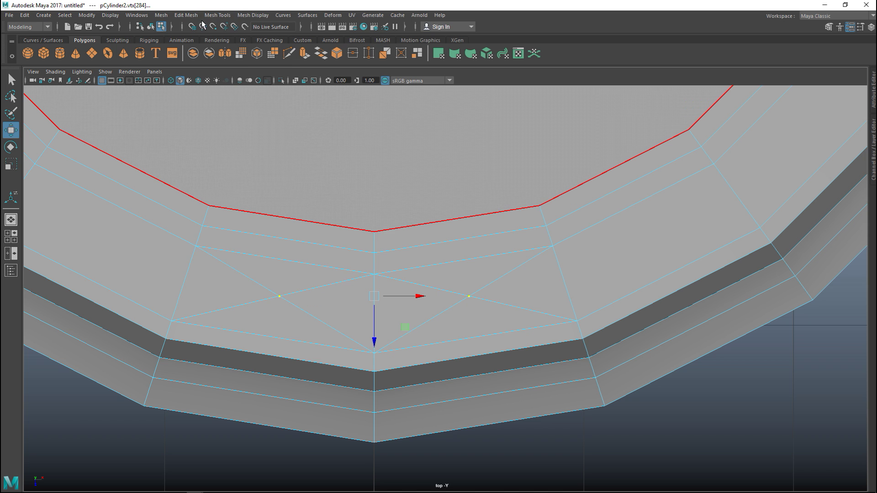
click(185, 15)
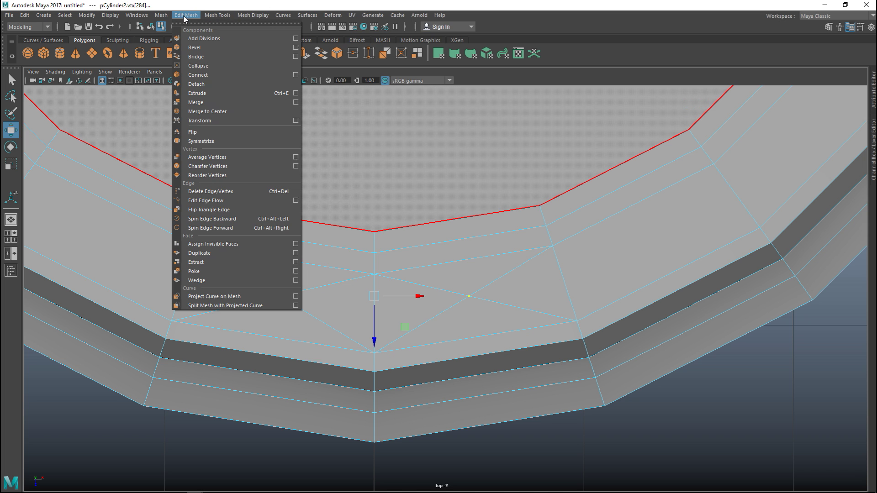
click(229, 167)
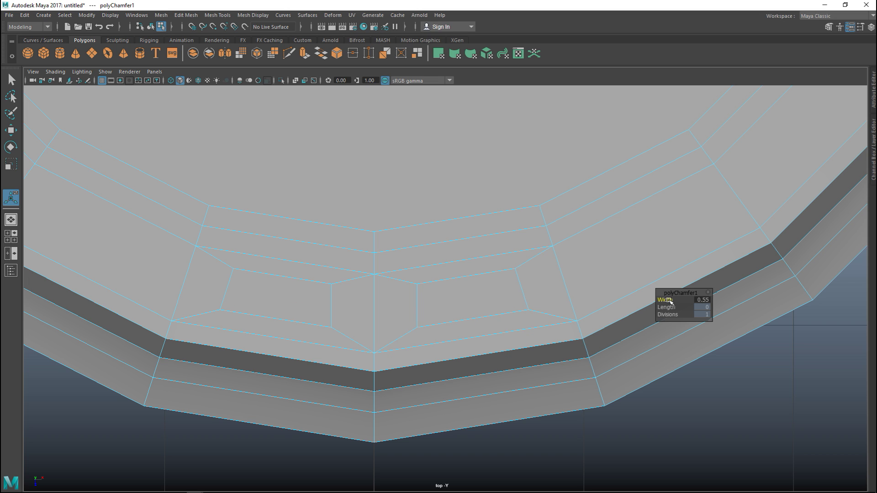
key(q)
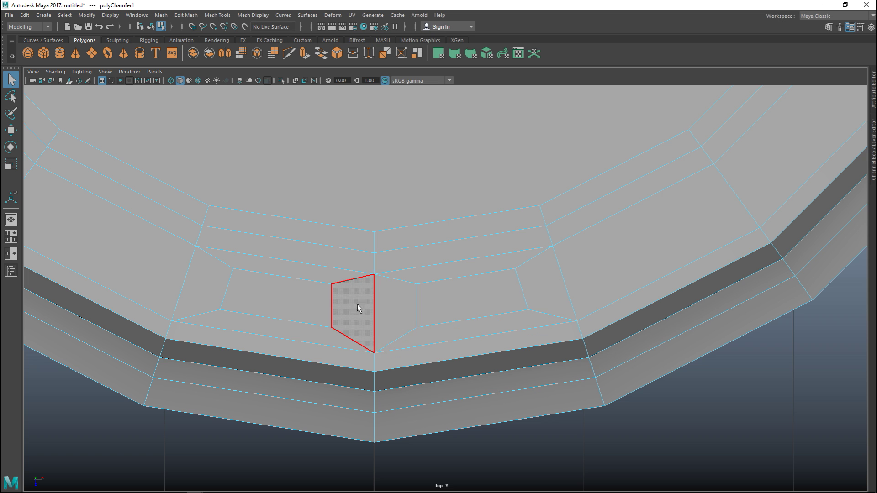
Join the facing corners of the two rim outlines with two straight Multi-Cut edges, and close the Modeling Toolkit.
click(828, 27)
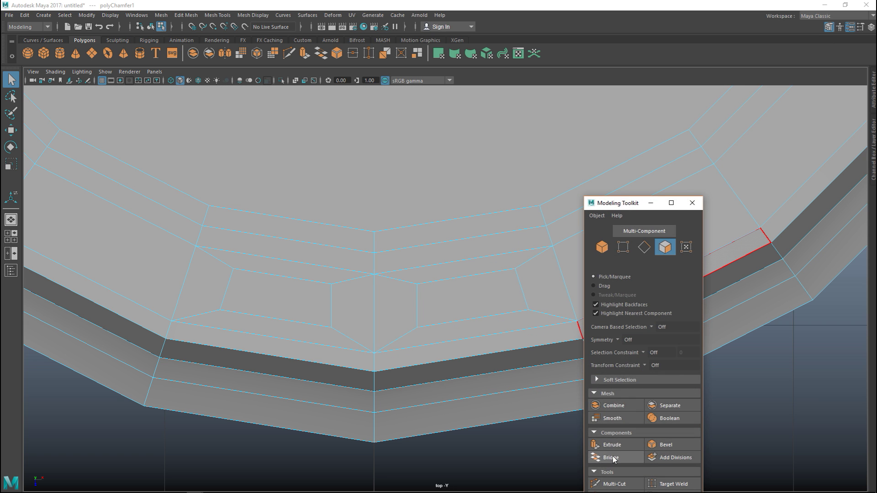
click(612, 484)
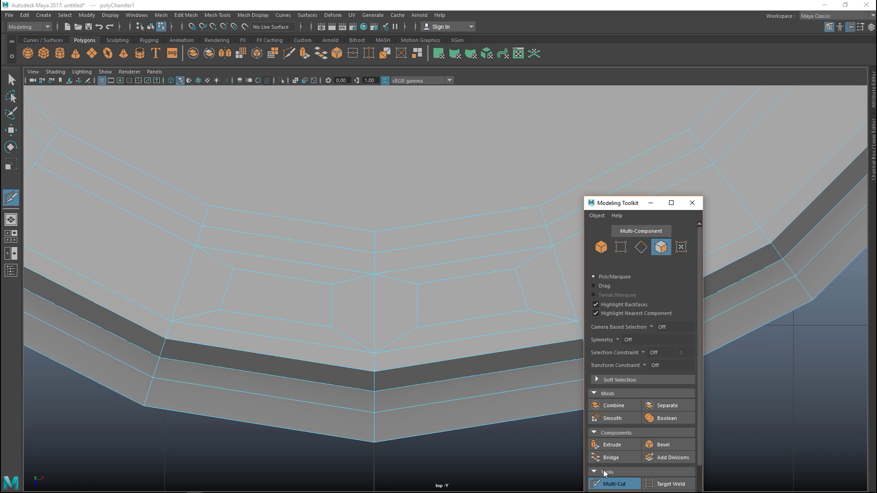
click(416, 286)
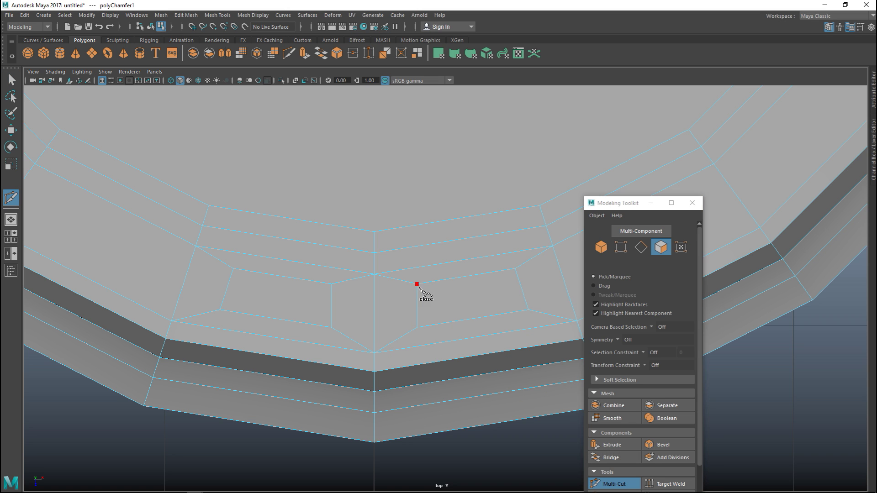
click(335, 285)
right_click(351, 306)
click(417, 327)
click(332, 327)
right_click(335, 340)
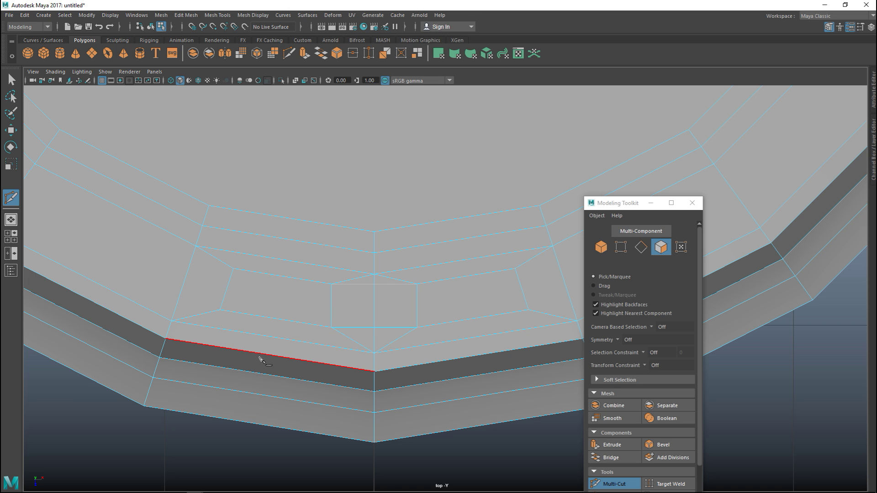
key(q)
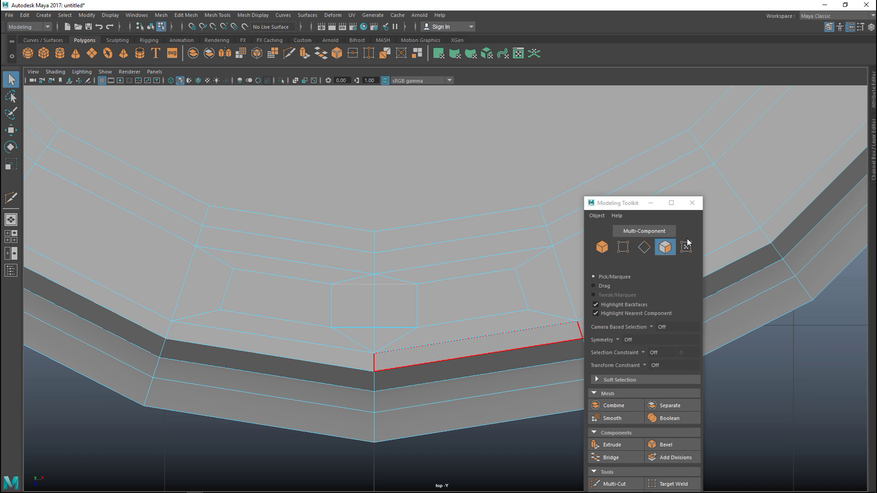
click(693, 203)
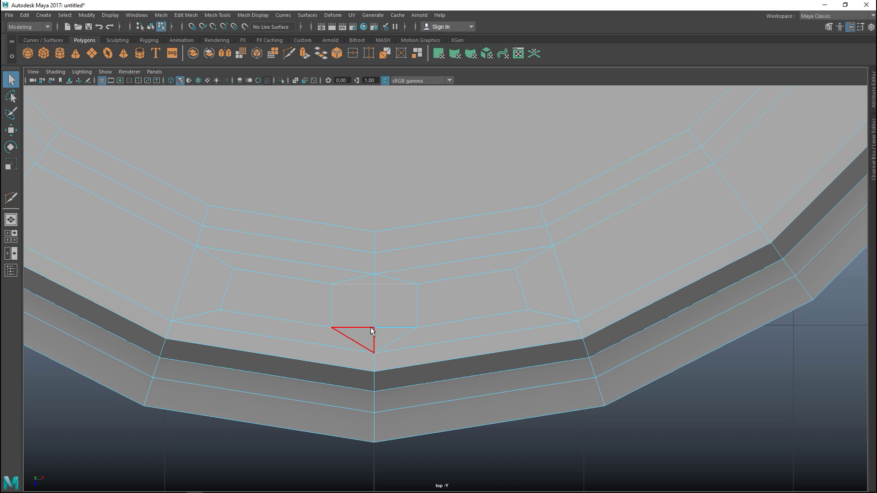
Delete the edges dividing the slot outline and the short edge in the triangle in front of it, forming one slot face.
right_drag(373, 220, 373, 203)
click(375, 312)
shift+click(416, 308)
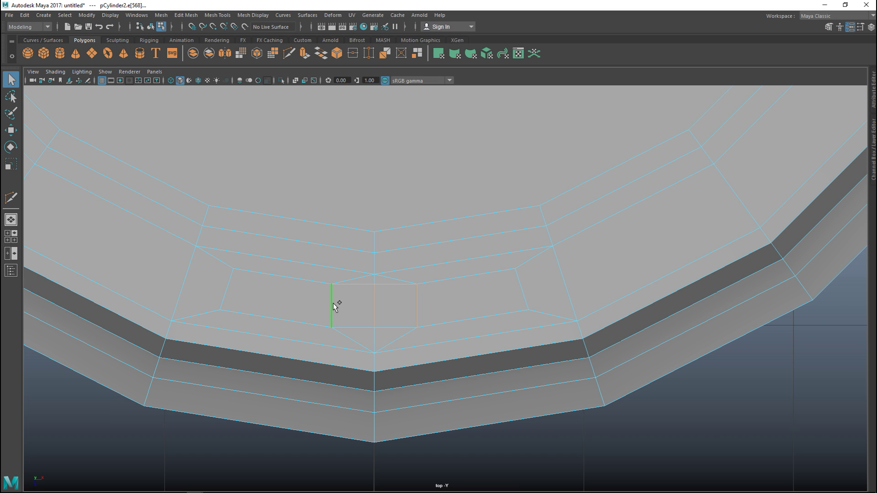
key(ctrl+Delete)
scroll(377, 321, up, 1)
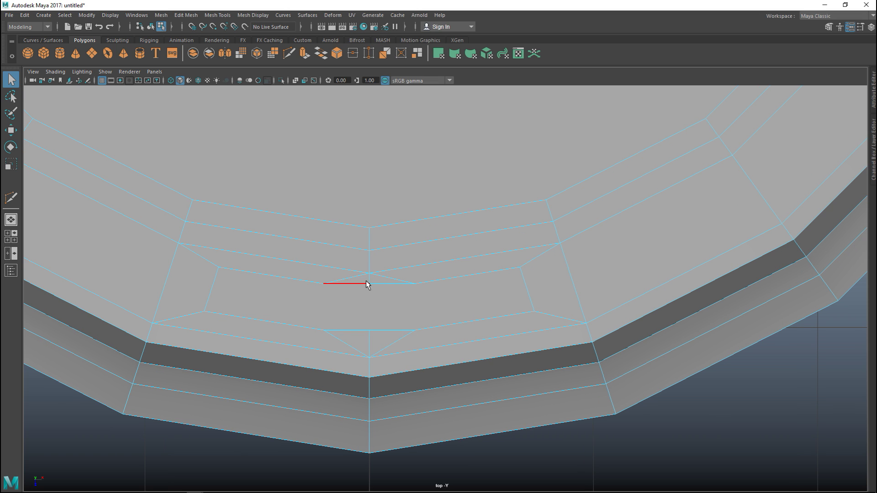
click(376, 330)
click(368, 343)
key(ctrl+Delete)
Extrude the single slot face on the front rim and move it down into the lid in the perspective view.
right_drag(319, 309, 330, 264)
click(314, 310)
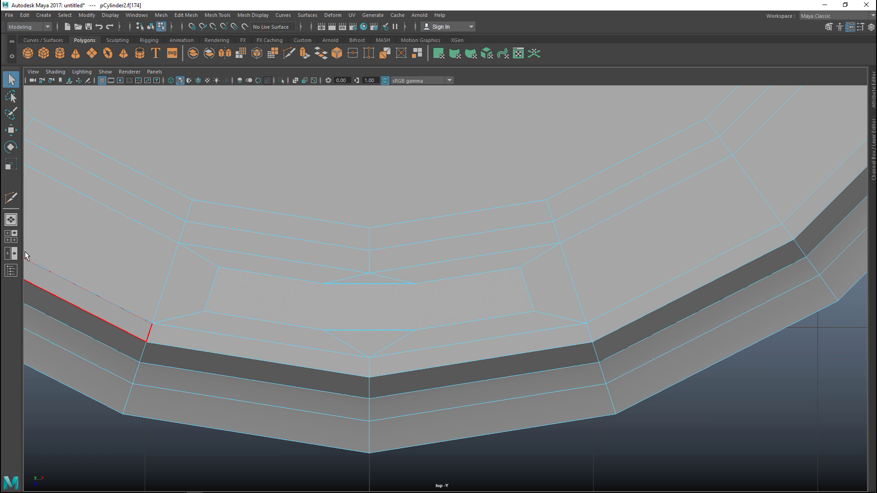
key(space)
key(space)
alt+drag(426, 312, 479, 301)
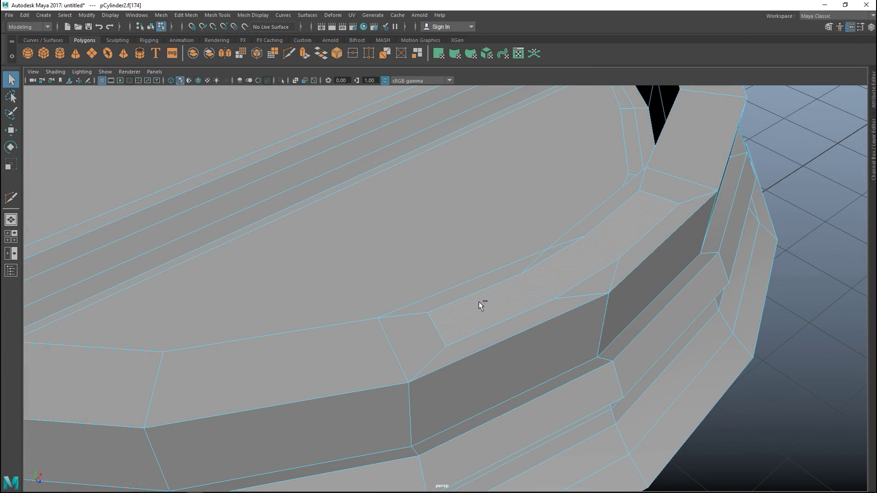
key(ctrl+e)
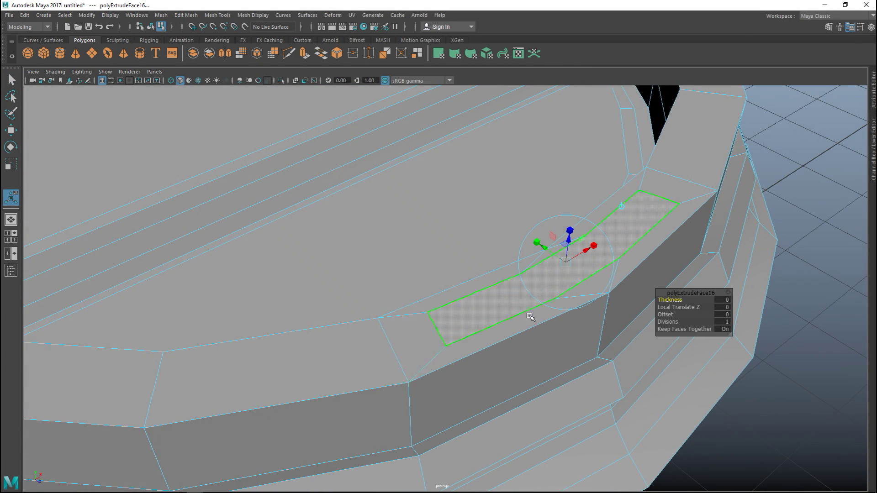
key(w)
drag(569, 229, 570, 247)
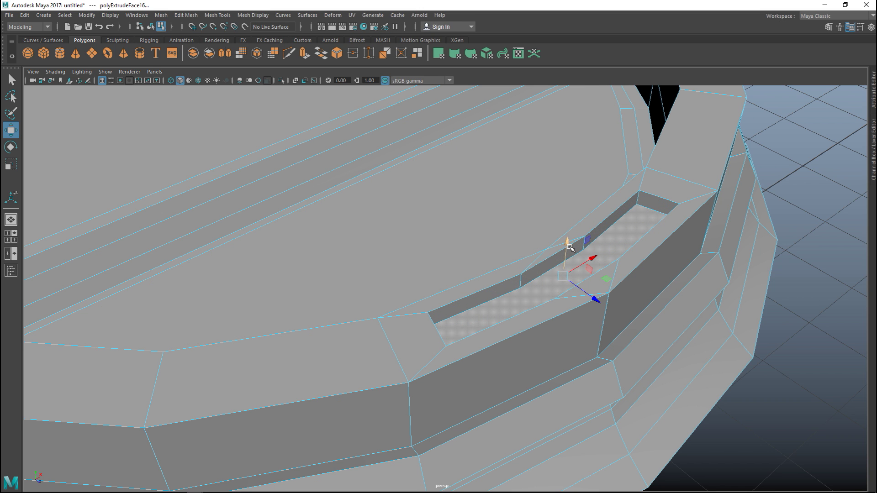
Delete the lowered slot face to open the hole, and return to object selection.
key(ctrl+Delete)
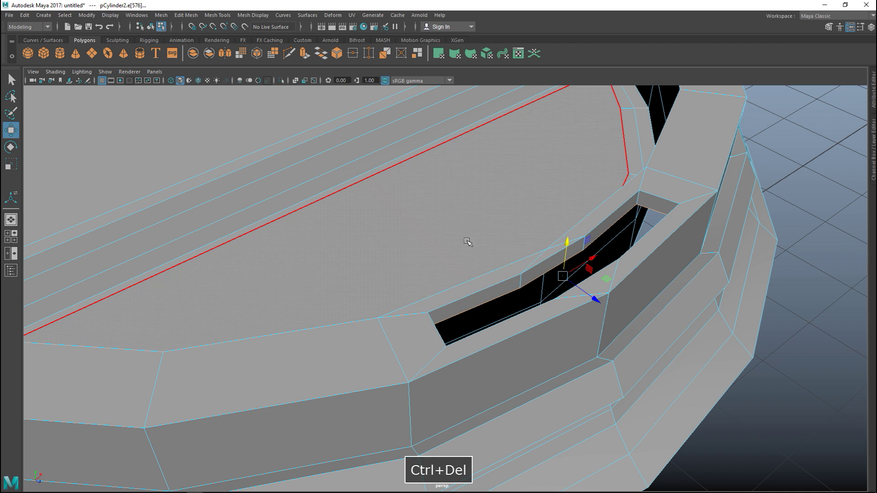
right_click(462, 214)
click(505, 201)
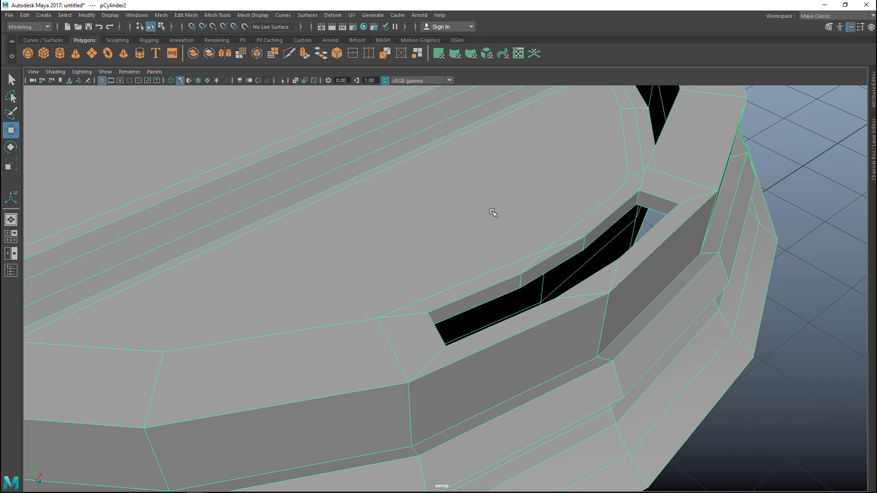
Examine the slot and the rim around it in smooth preview, and return to the unsmoothed mesh.
key(3)
click(747, 356)
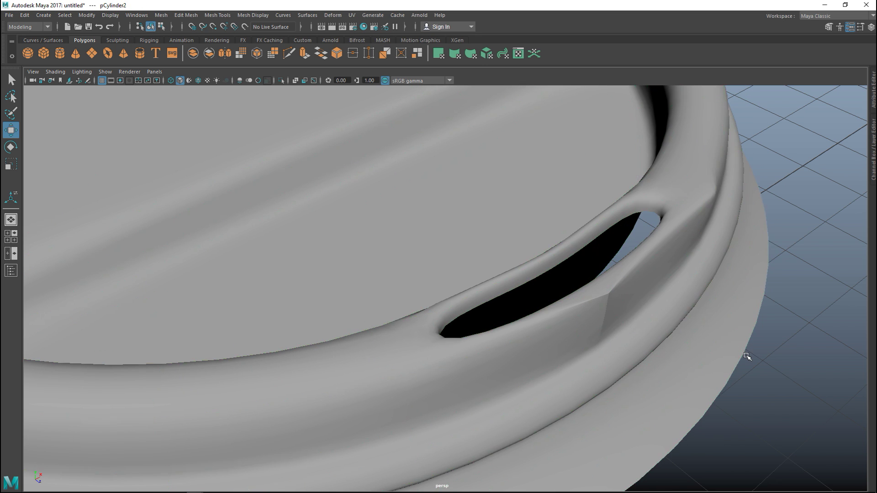
alt+drag(748, 355, 692, 386)
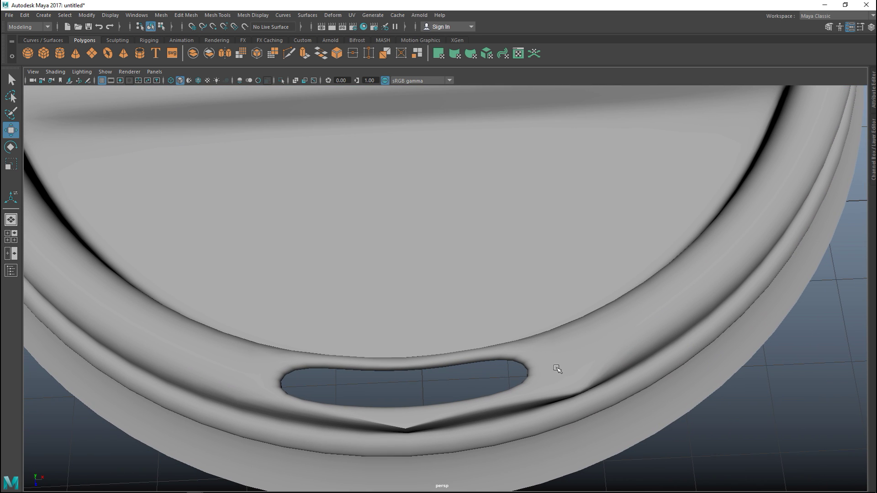
click(577, 395)
alt+drag(666, 441, 663, 400)
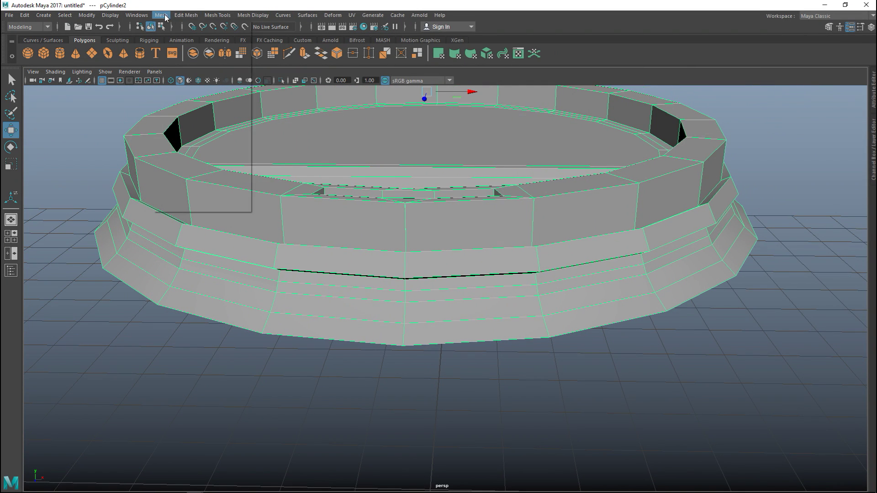
Apply Smooth to the lid mesh and deselect it to inspect the slot's shape.
click(163, 15)
click(191, 97)
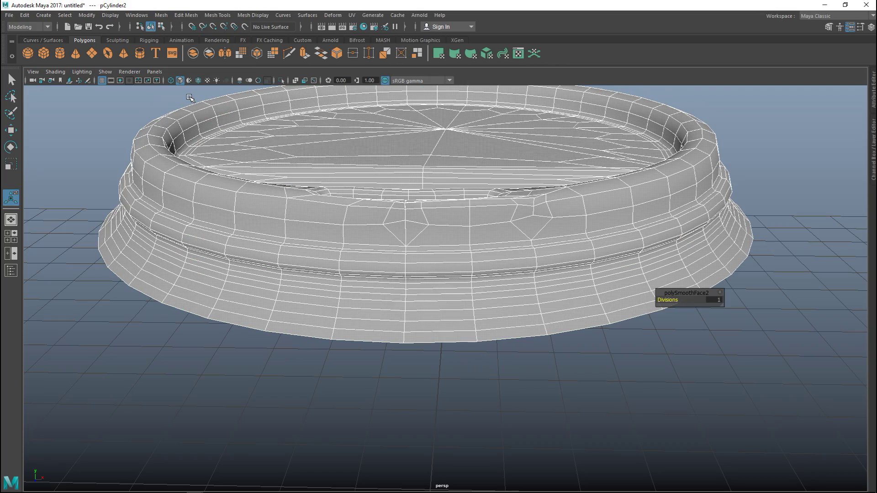
alt+drag(454, 329, 486, 359)
click(717, 302)
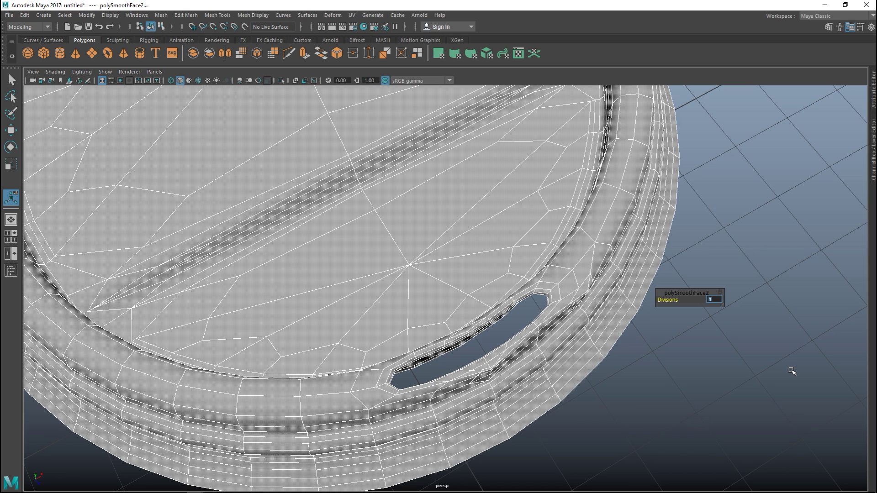
click(693, 383)
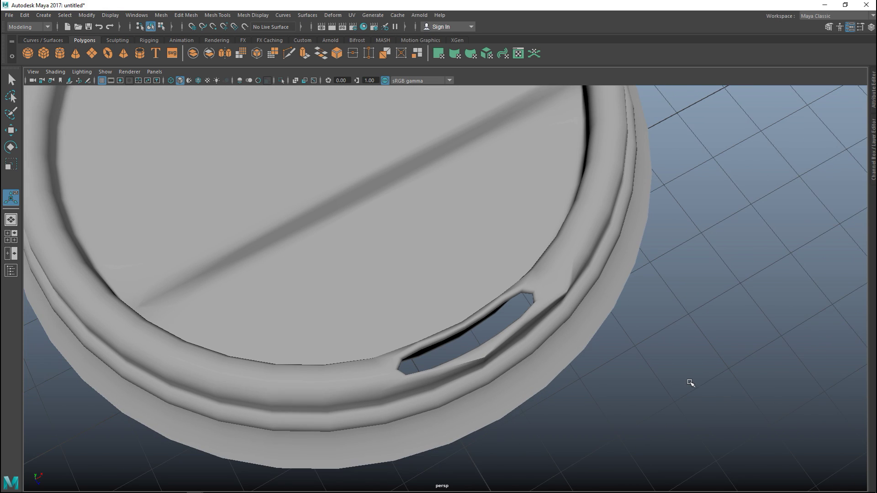
scroll(684, 382, down, 1)
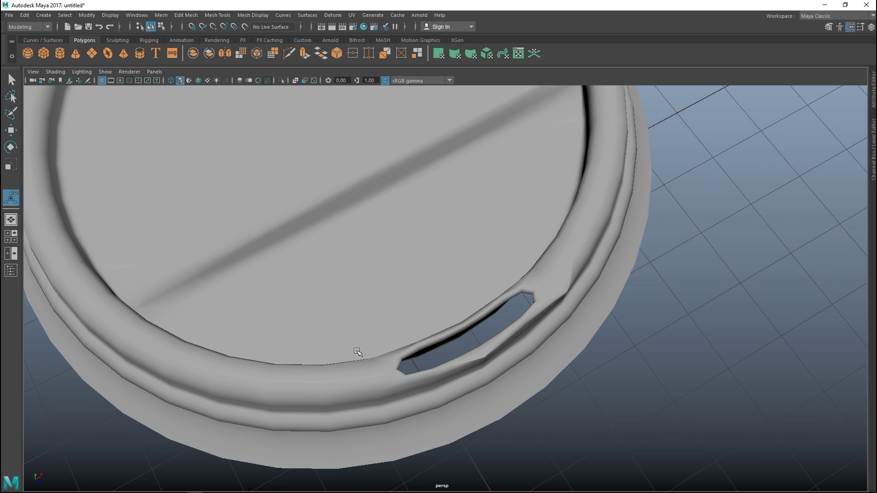
Reselect the lid and set its Smooth divisions to 2.
click(353, 318)
click(713, 300)
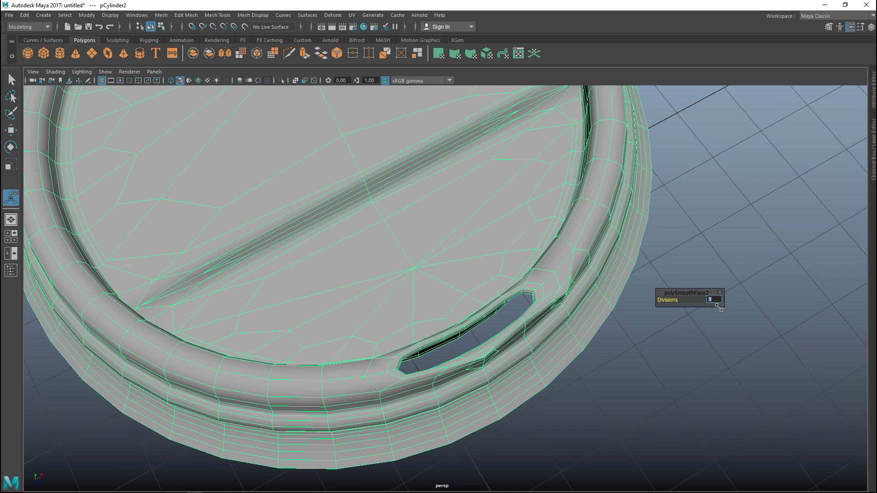
text(2)
key(Return)
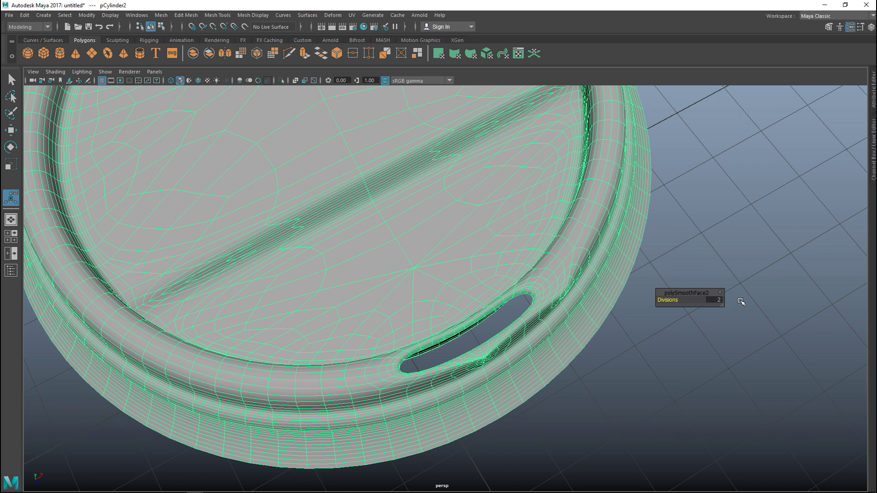
Deselect the smoothed lid and examine the shading around the drinking slot and front rim.
click(650, 381)
scroll(647, 379, down, 3)
scroll(645, 376, up, 2)
alt+drag(644, 376, 610, 354)
scroll(612, 358, up, 4)
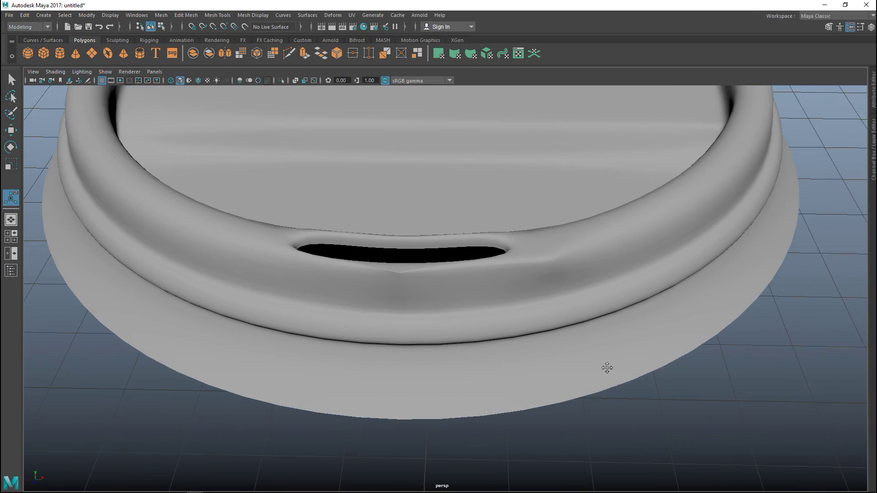
Select the lid and switch to vertex editing for the bumpy rim area beside the slot's end.
click(546, 288)
scroll(616, 384, up, 3)
alt+middle_drag(617, 384, 462, 366)
scroll(462, 365, down, 2)
right_drag(460, 362, 414, 221)
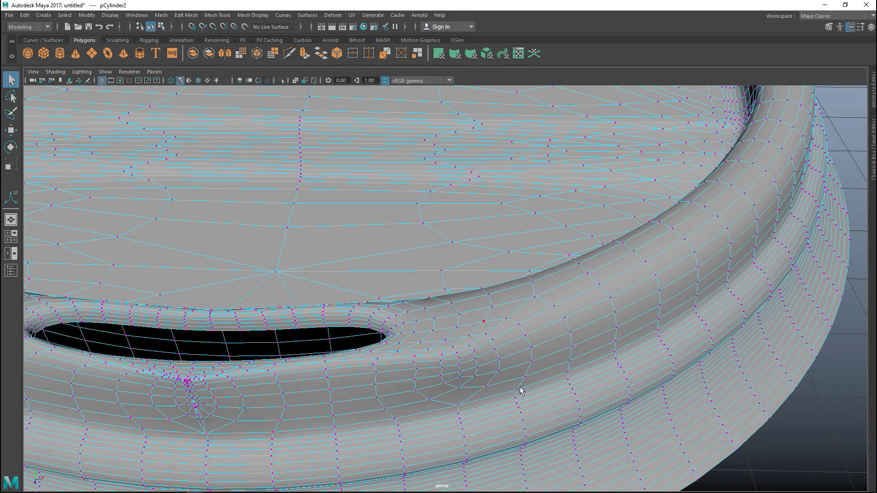
scroll(526, 401, up, 3)
alt+drag(524, 401, 433, 390)
scroll(529, 400, down, 3)
scroll(437, 391, up, 3)
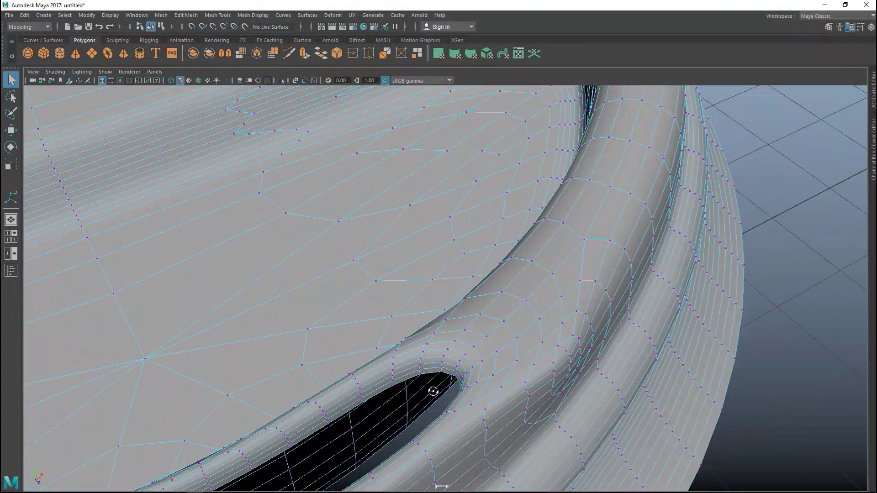
Soft-select the vertex on the bump beside the slot's end with a small falloff, and nudge it inward along the depth axis.
click(562, 360)
key(b)
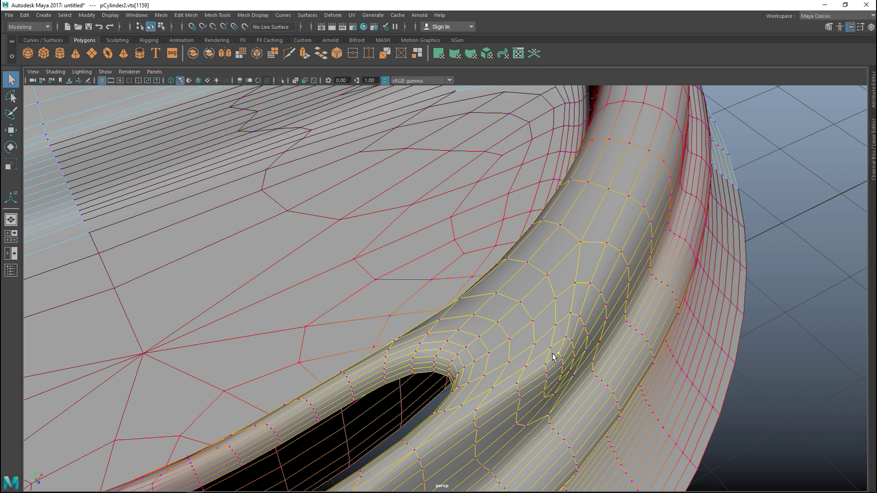
drag(481, 375, 115, 351)
drag(470, 349, 177, 338)
key(w)
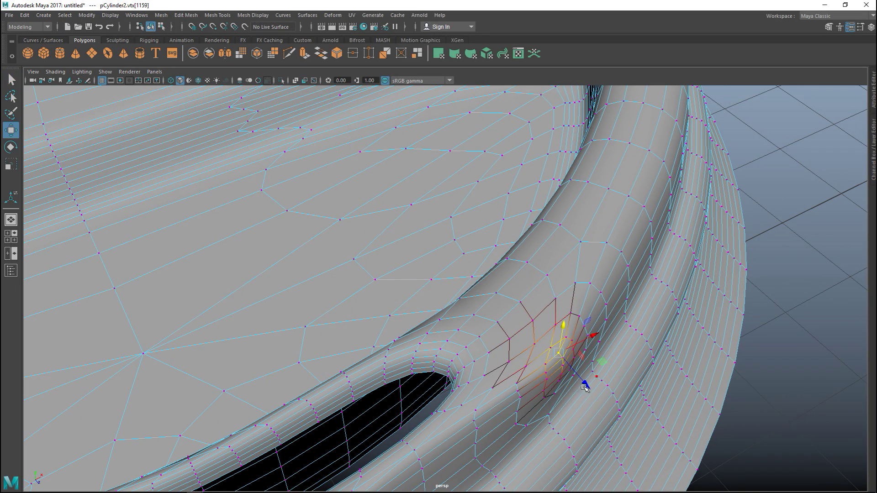
drag(584, 381, 580, 377)
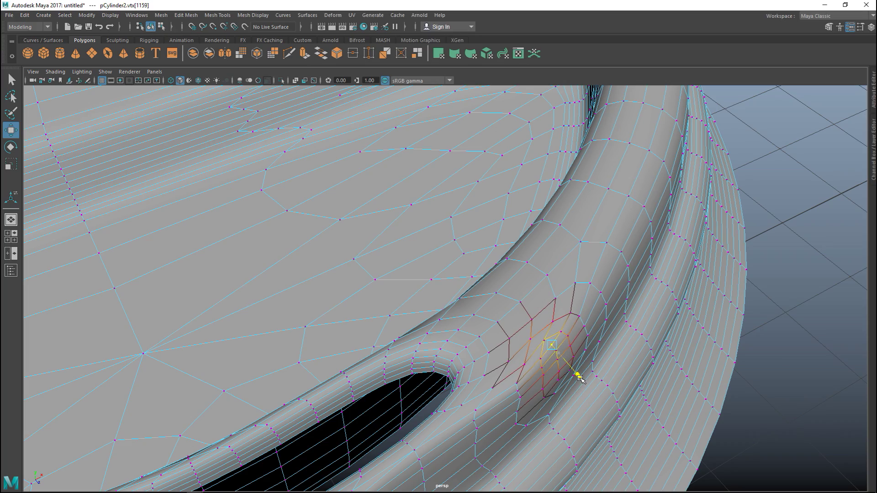
scroll(589, 366, down, 6)
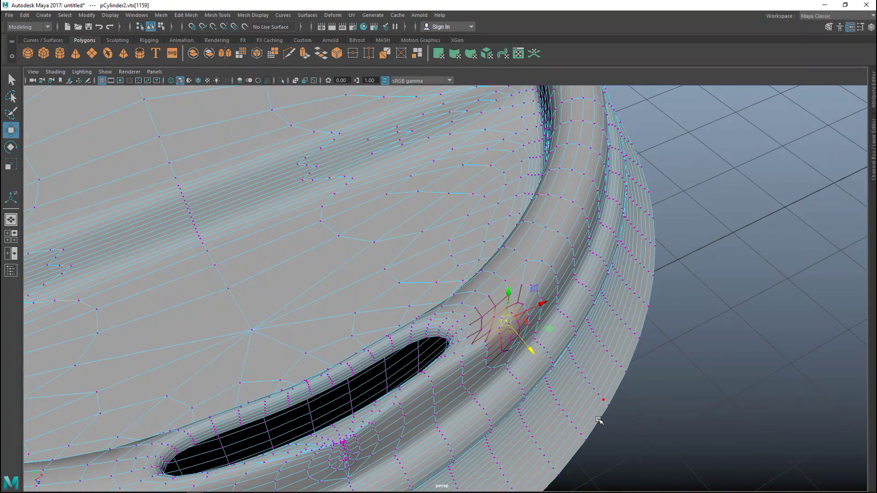
click(710, 417)
Soft-select the pinched vertex on the slot's outer edge, widen the falloff, and shift it slightly inward and vertically.
alt+drag(654, 399, 607, 368)
click(548, 191)
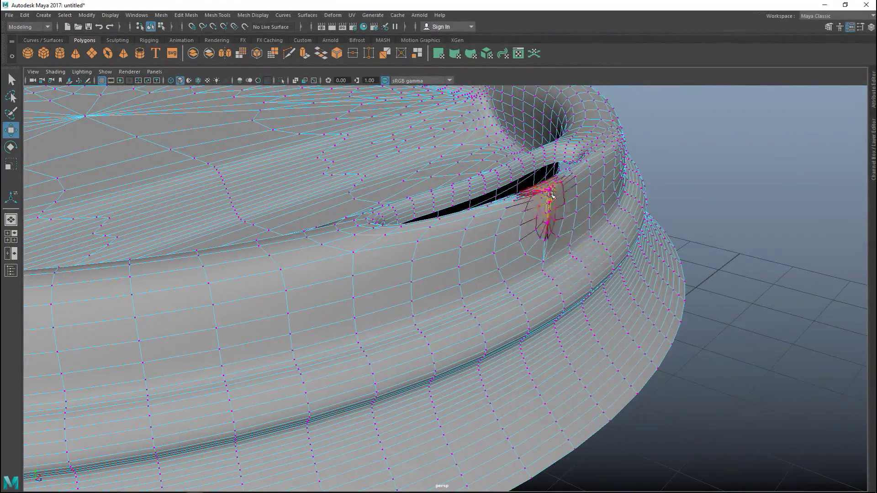
alt+drag(602, 276, 541, 306)
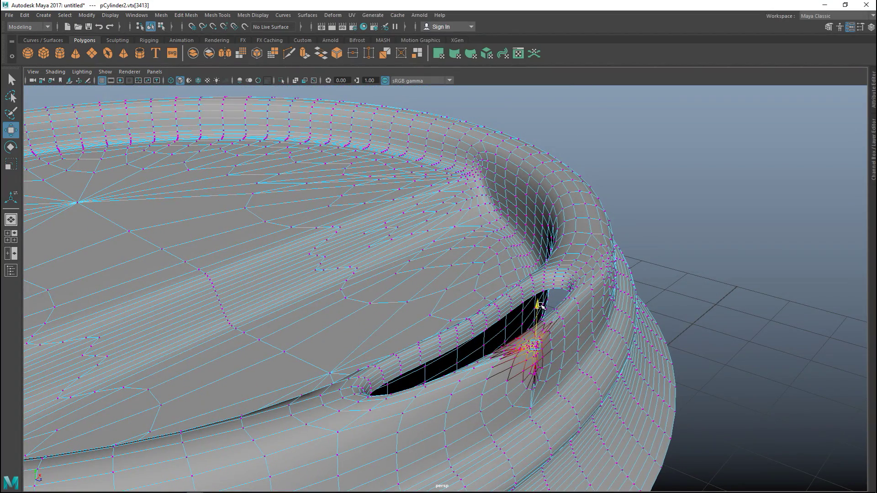
drag(575, 359, 580, 359)
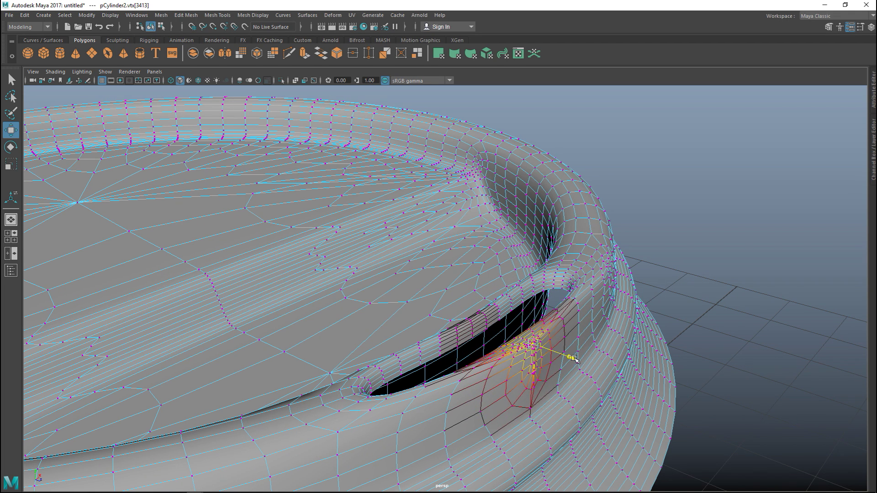
drag(537, 308, 538, 309)
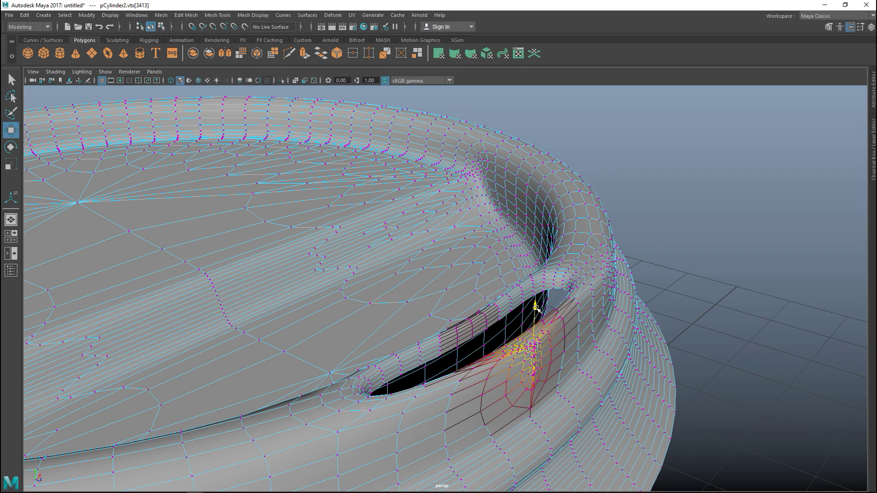
click(668, 218)
Return the lid to object selection, deselect it, and examine the slot and pinched rim edge from above.
scroll(664, 274, down, 3)
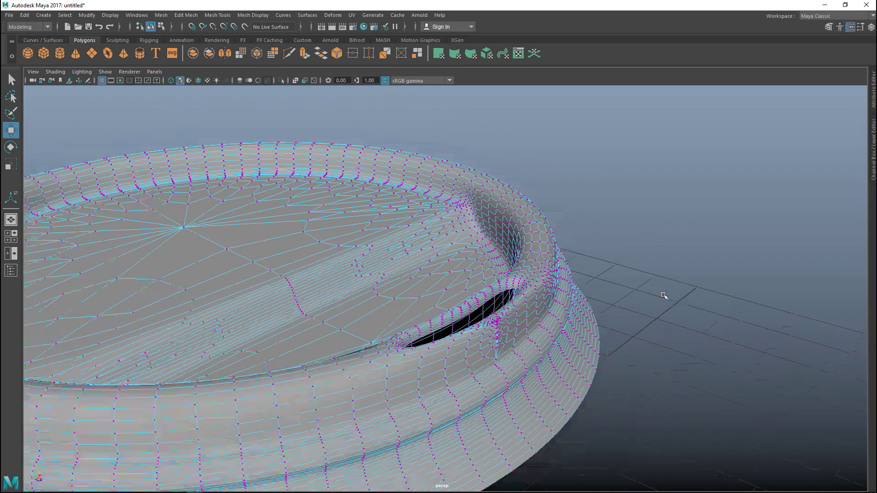
alt+drag(662, 343, 608, 371)
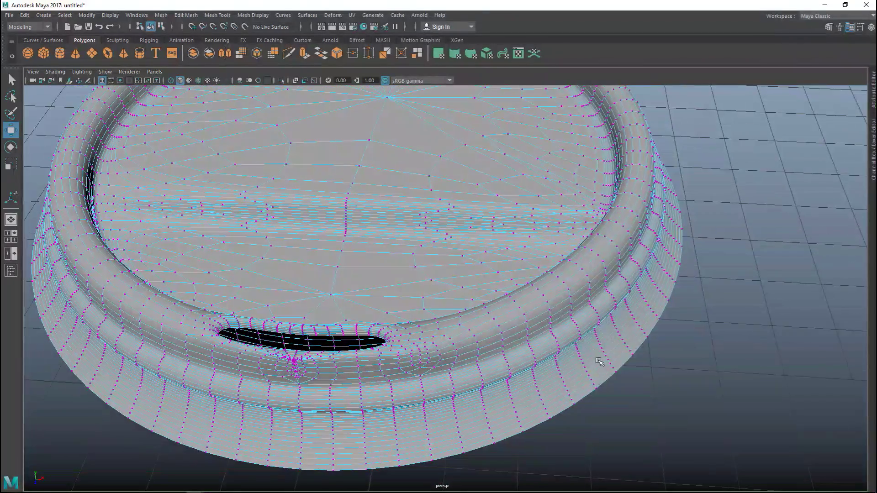
right_drag(521, 329, 523, 322)
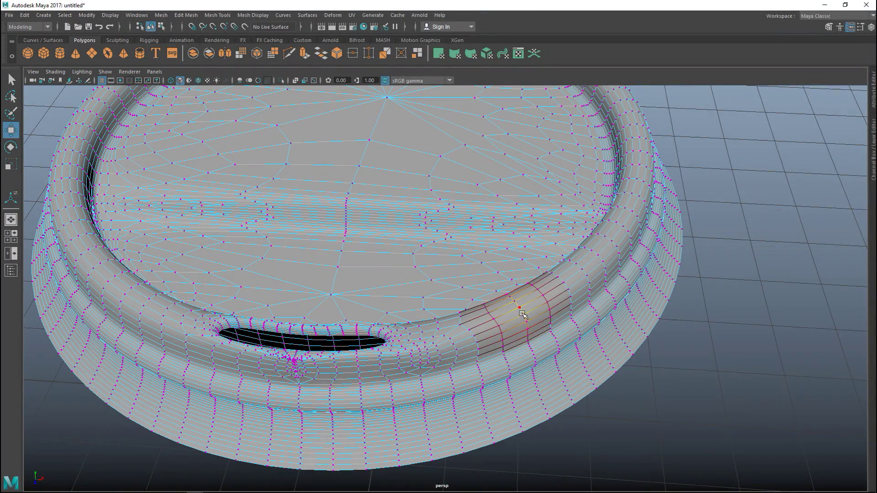
right_drag(516, 221, 566, 207)
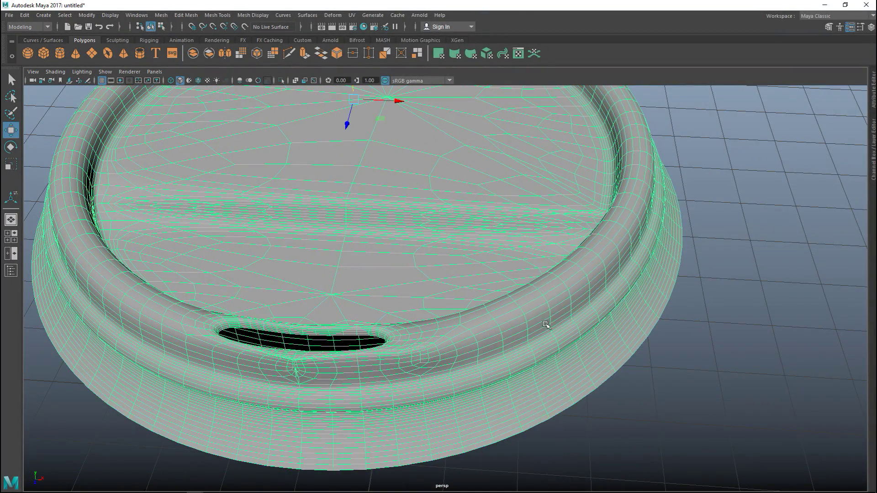
click(679, 389)
alt+drag(633, 393, 658, 348)
scroll(685, 341, up, 1)
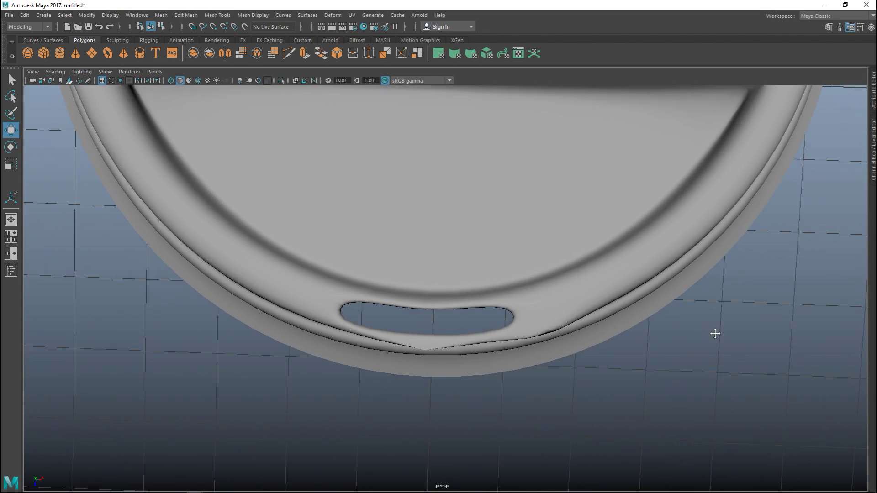
scroll(609, 362, down, 2)
scroll(607, 360, up, 5)
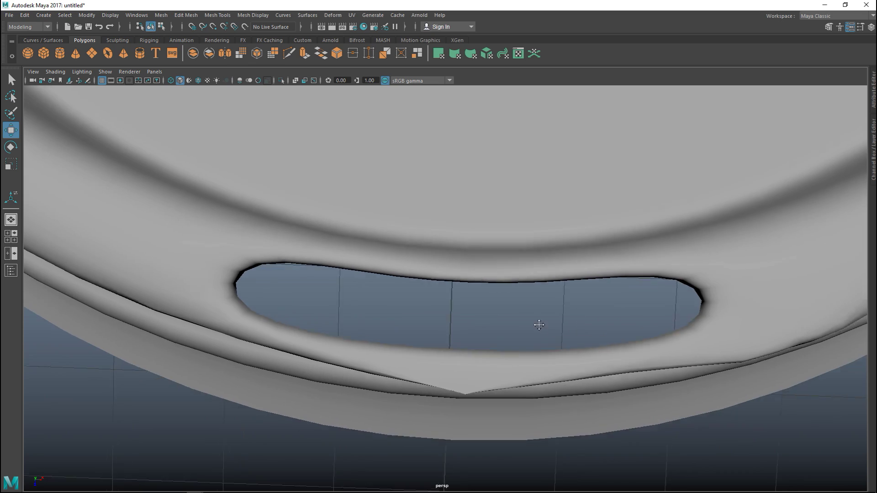
scroll(435, 327, down, 3)
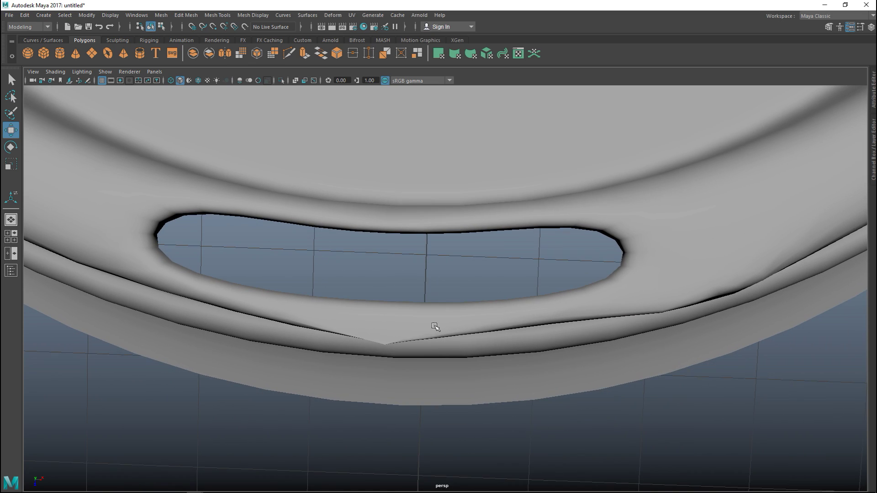
Select the cluster of lid vertices at the pinched point in front of the slot, checking the selection in wireframe.
click(384, 347)
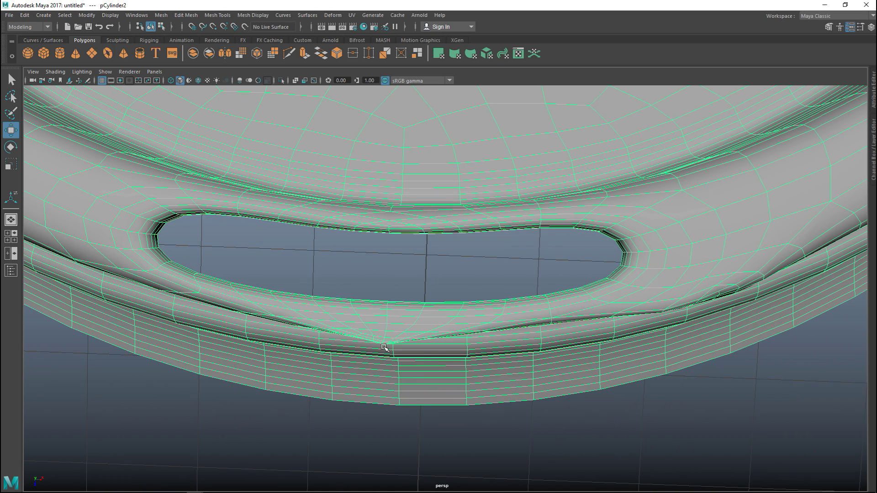
right_drag(383, 347, 332, 222)
scroll(442, 399, up, 10)
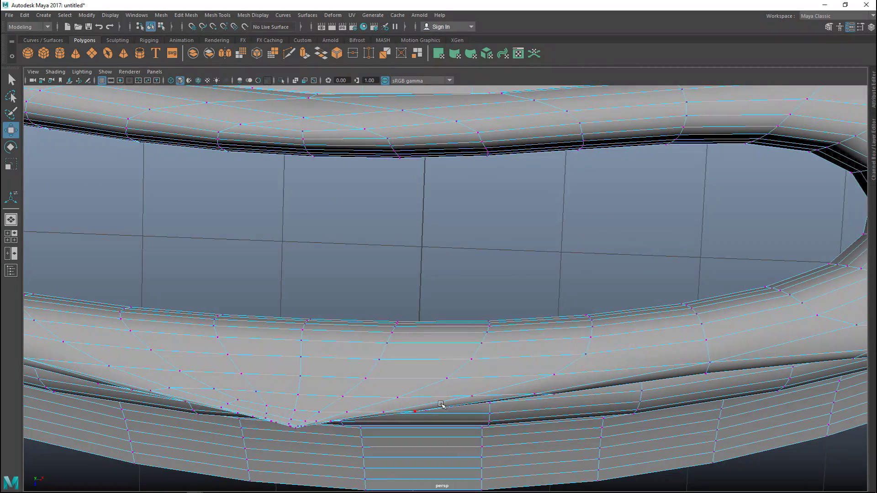
scroll(411, 401, down, 8)
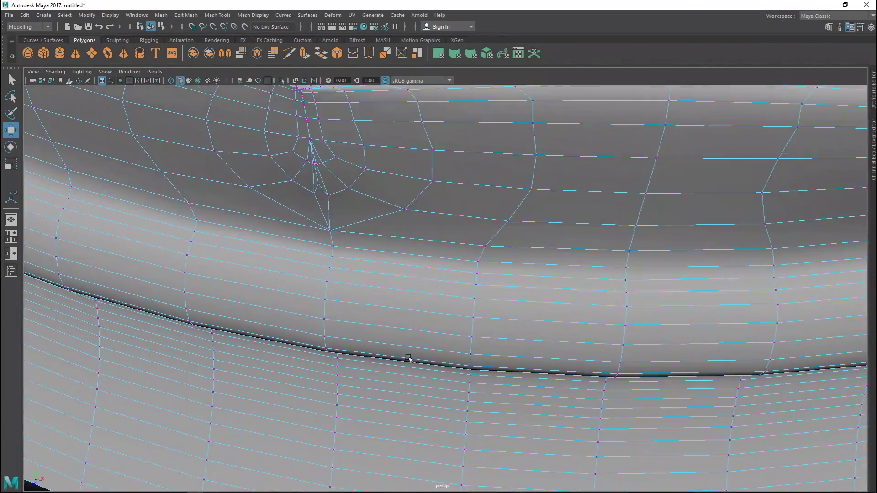
scroll(432, 308, up, 4)
alt+middle_drag(448, 329, 450, 320)
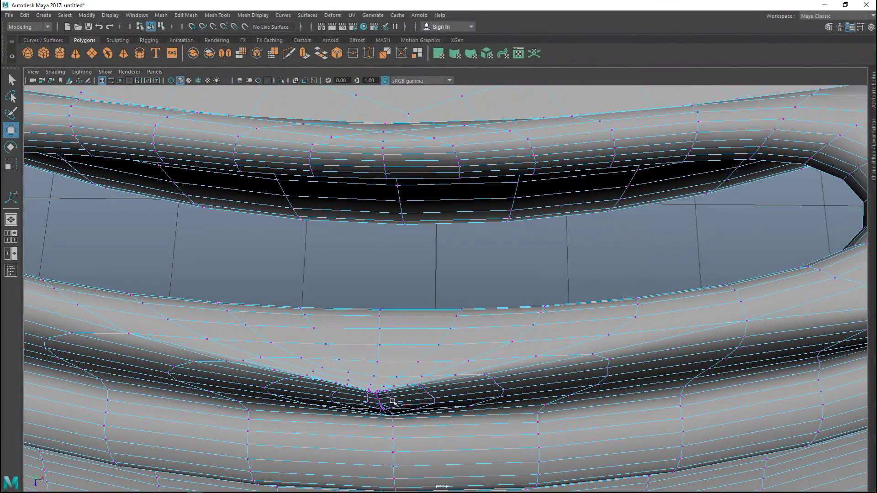
drag(384, 396, 384, 397)
key(4)
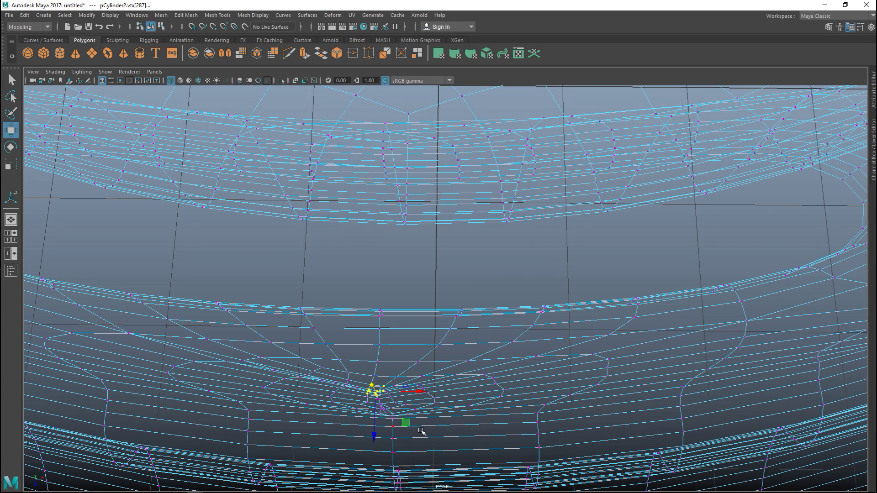
key(5)
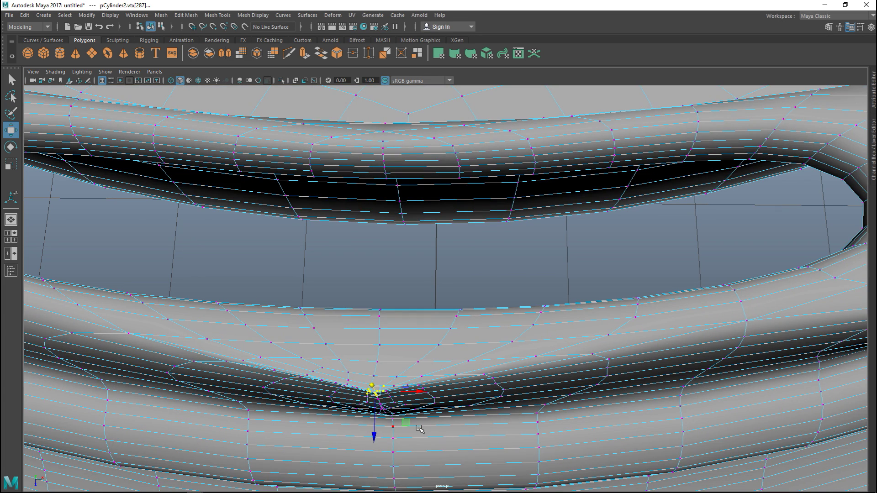
With soft selection on, move the pinched vertex cluster toward the slot, and scale it down along the depth axis.
key(b)
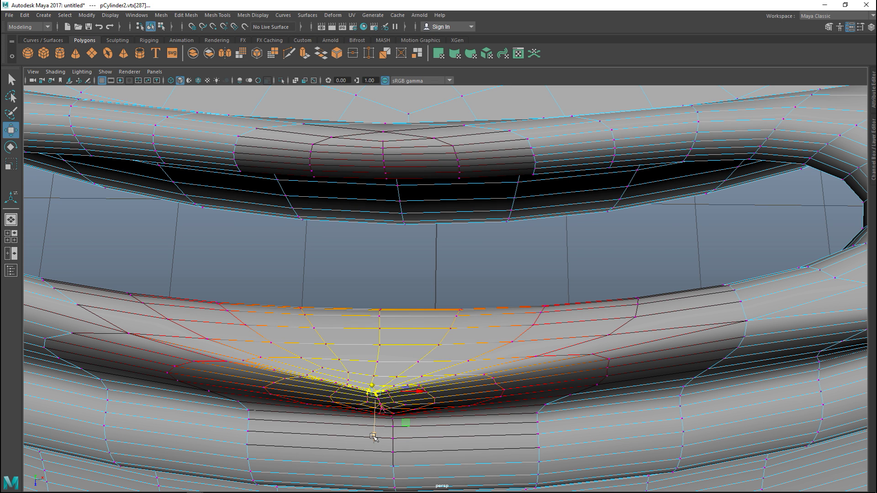
drag(374, 436, 375, 429)
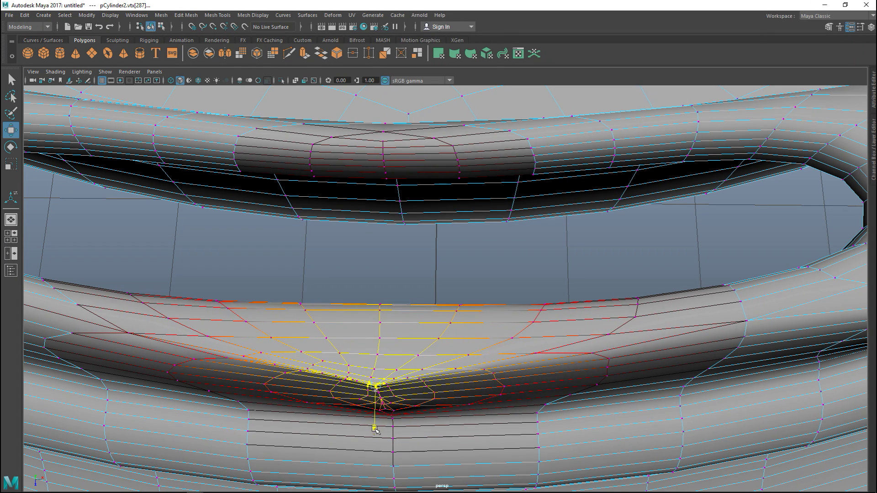
key(r)
drag(376, 426, 376, 411)
key(w)
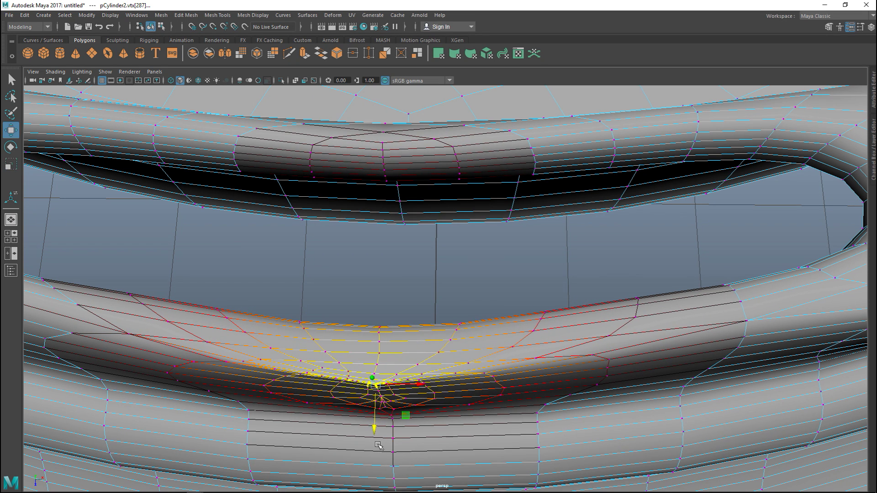
drag(373, 427, 375, 417)
click(371, 293)
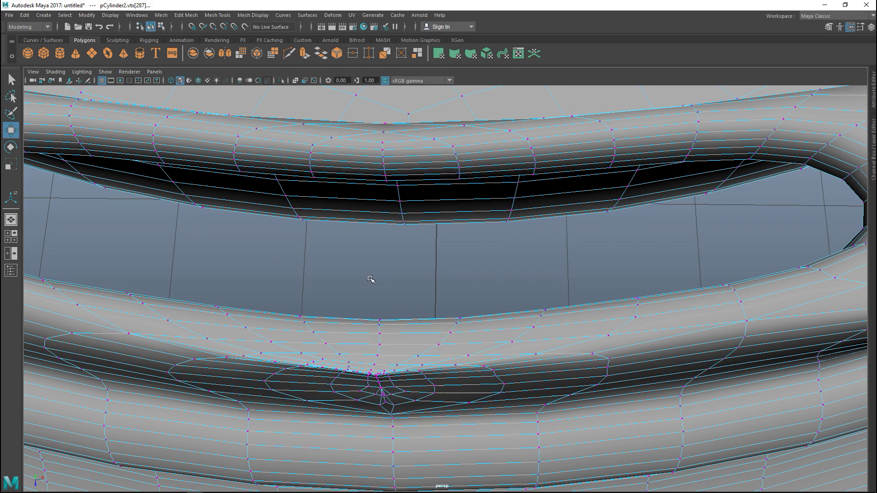
Clear the vertex selection, return to object selection, and examine the adjusted slot and rim on the shaded lid.
scroll(374, 315, up, 3)
scroll(379, 318, down, 5)
click(383, 321)
scroll(382, 321, down, 5)
alt+drag(382, 320, 626, 454)
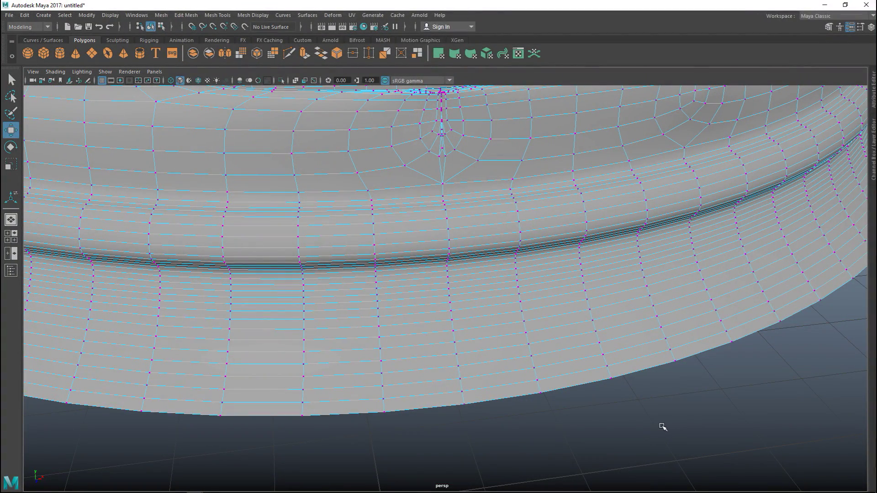
scroll(667, 416, down, 6)
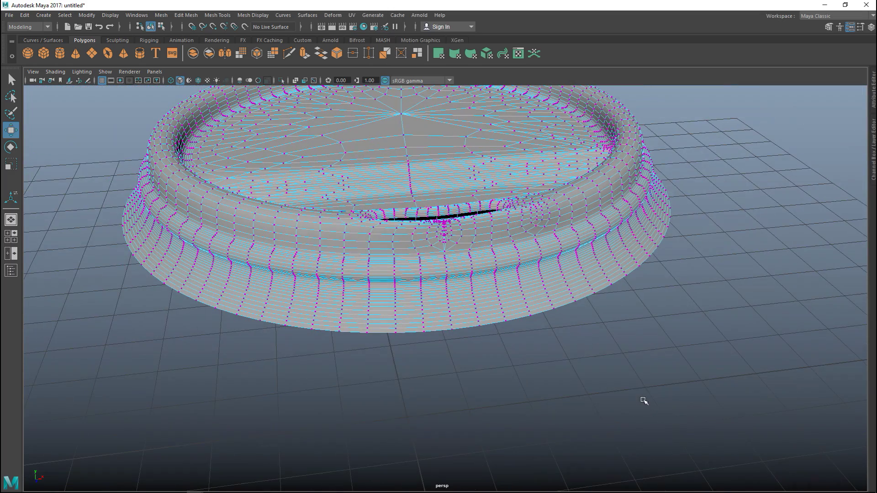
scroll(597, 372, up, 5)
scroll(605, 388, down, 3)
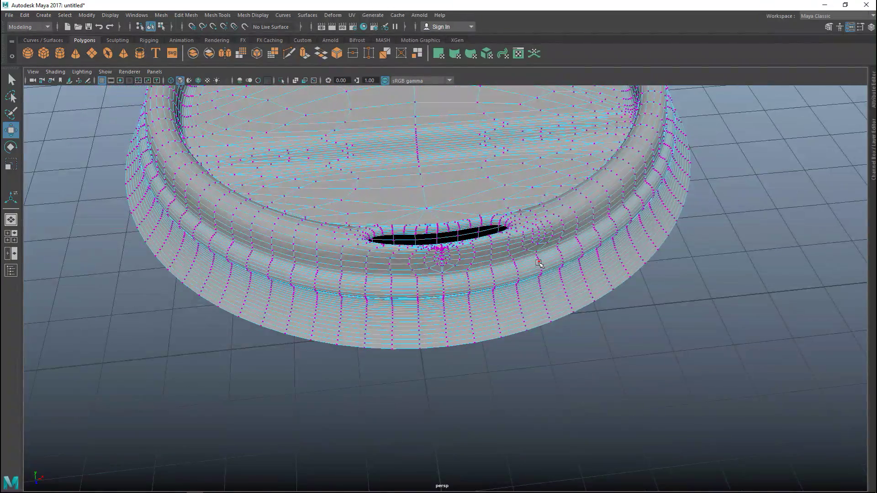
right_click(539, 221)
click(583, 208)
click(608, 347)
mouse_move(599, 348)
alt+mouse_down()
mouse_move(625, 368)
mouse_move(693, 353)
mouse_move(695, 333)
mouse_move(640, 354)
mouse_move(623, 392)
alt+mouse_up()
scroll(623, 392, up, 4)
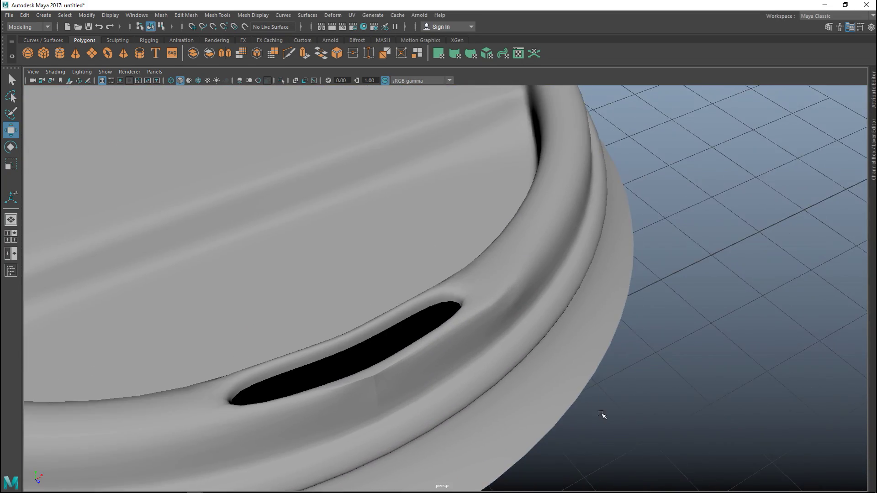
Switch the lid to vertex editing and, with soft selection on, pull two neighbouring rim vertices beside the slot's end inward toward the slot.
click(517, 309)
scroll(548, 338, up, 4)
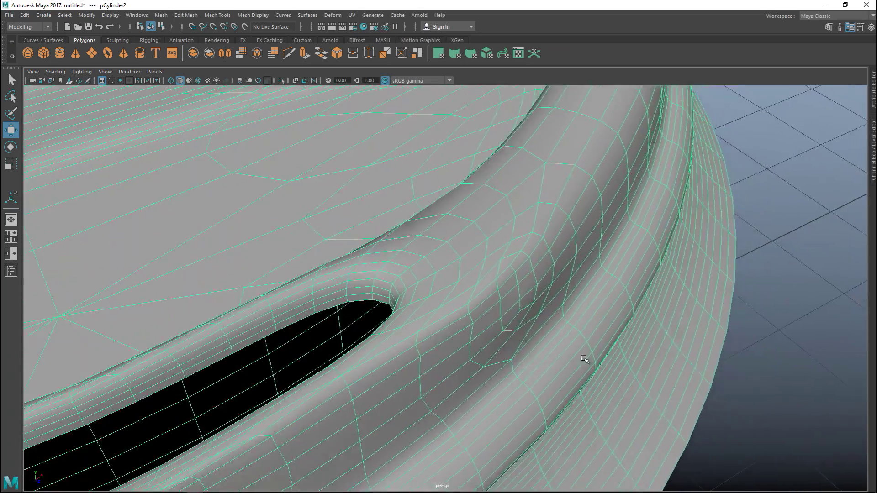
mouse_move(584, 359)
alt+mouse_down()
mouse_move(542, 337)
mouse_move(605, 372)
mouse_move(581, 360)
alt+mouse_up()
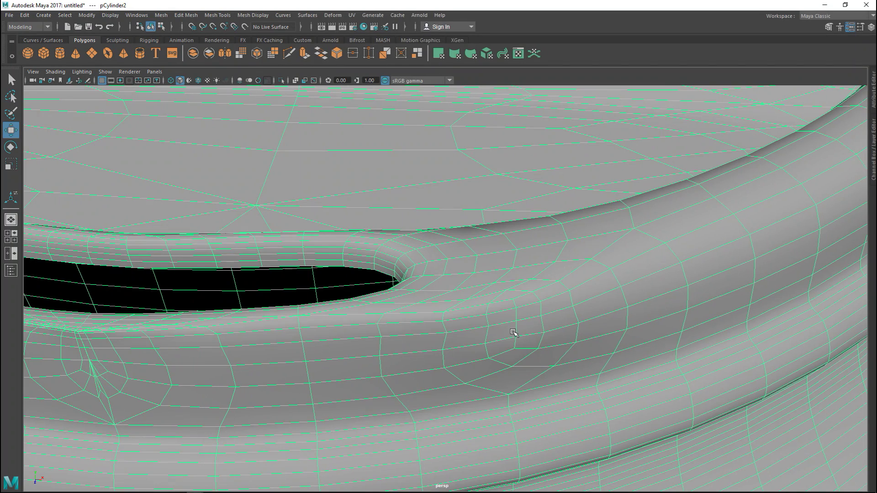
right_drag(503, 369, 503, 203)
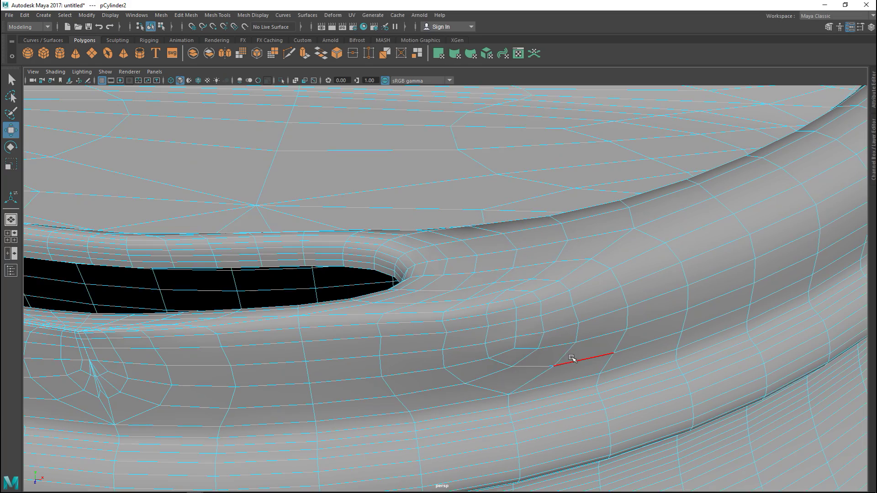
alt+drag(571, 359, 586, 337)
right_drag(567, 223, 516, 220)
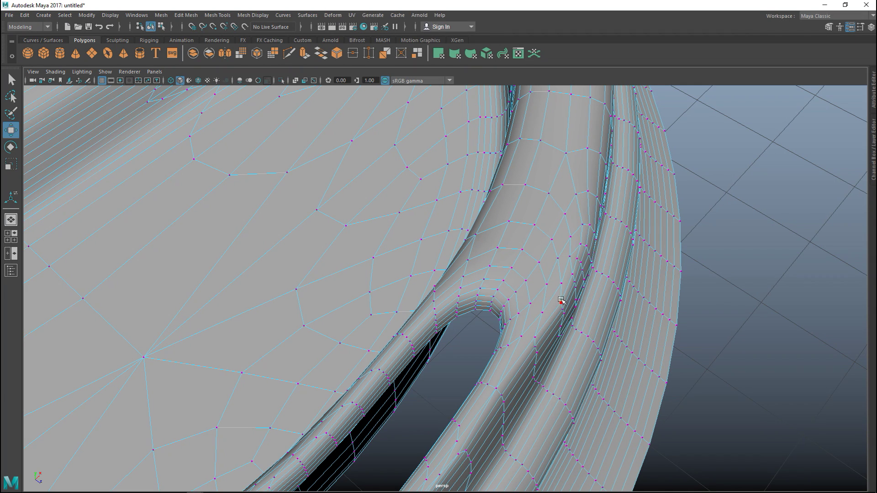
key(b)
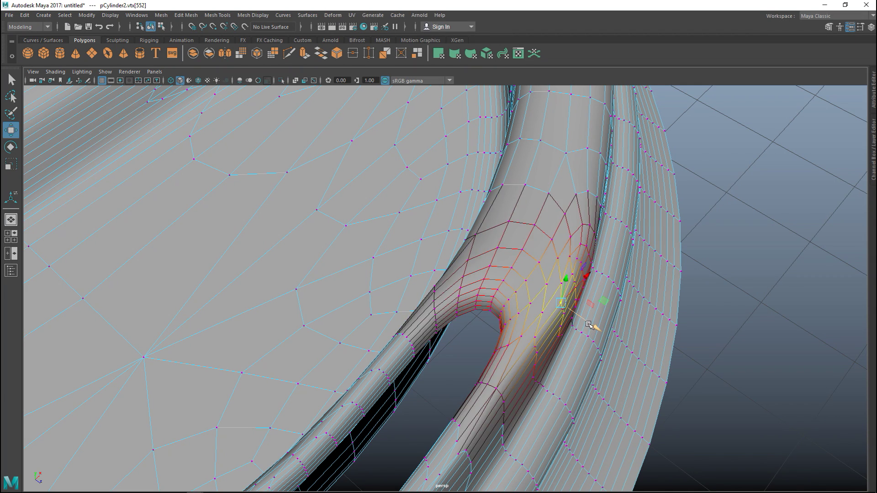
middle_drag(596, 329, 584, 318)
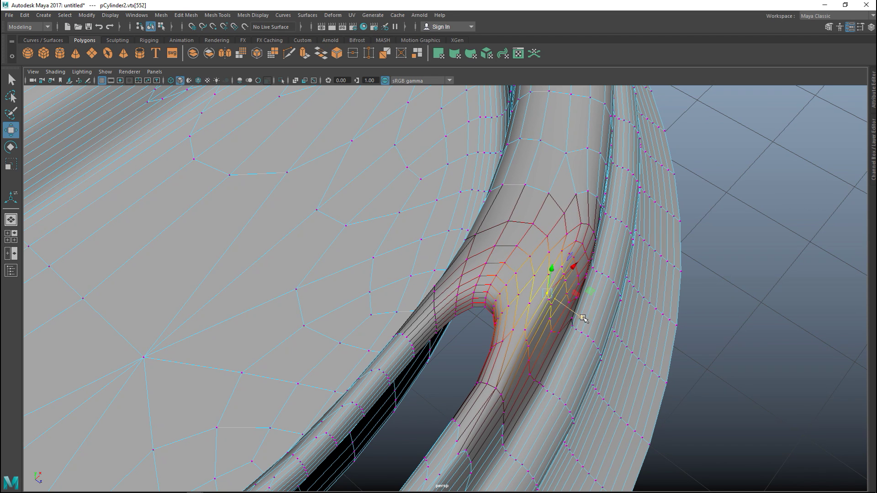
click(576, 241)
drag(613, 264, 602, 257)
click(703, 332)
Select a vertex at the pinched point on the slot's outer edge and move it slightly toward the slot with soft selection.
alt+drag(734, 345, 710, 359)
mouse_move(679, 394)
alt+mouse_down()
mouse_move(629, 395)
mouse_move(593, 320)
mouse_move(637, 293)
mouse_move(585, 288)
alt+mouse_up()
click(636, 294)
scroll(636, 294, up, 3)
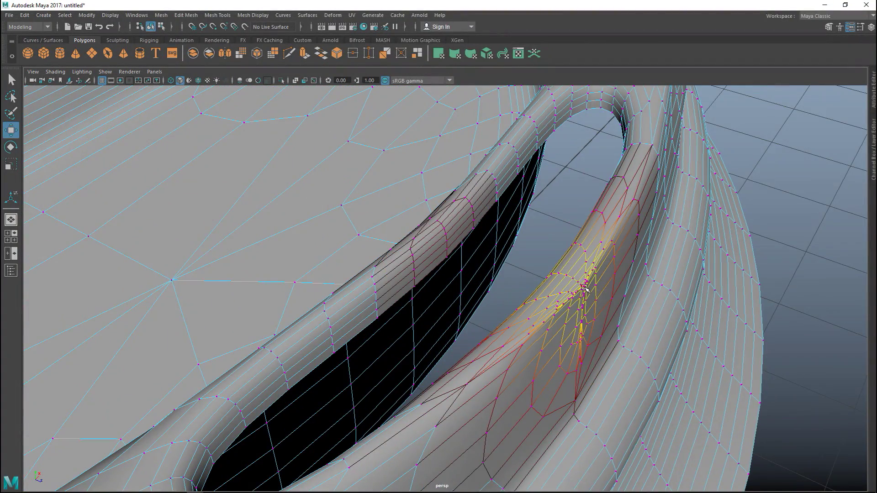
drag(586, 254, 616, 302)
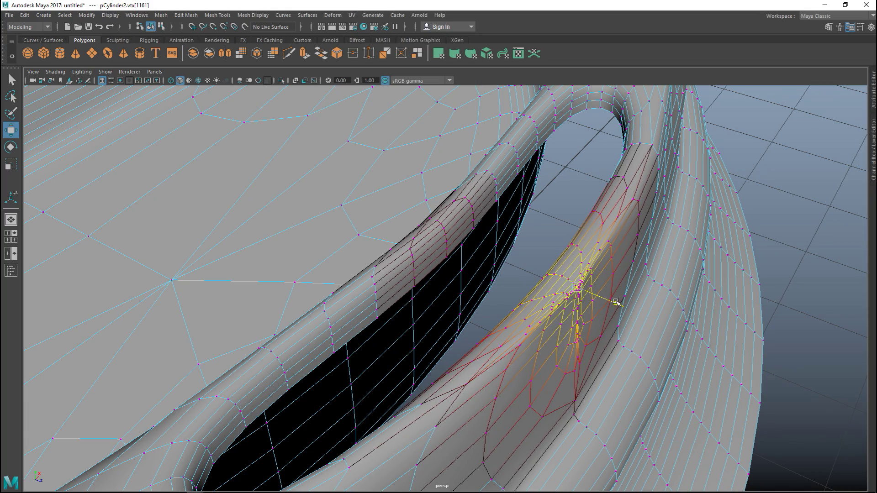
Clear the vertex selection, return the lid to object selection with nothing selected, and examine the whole shaded lid from above.
scroll(739, 226, down, 5)
alt+drag(731, 292, 626, 352)
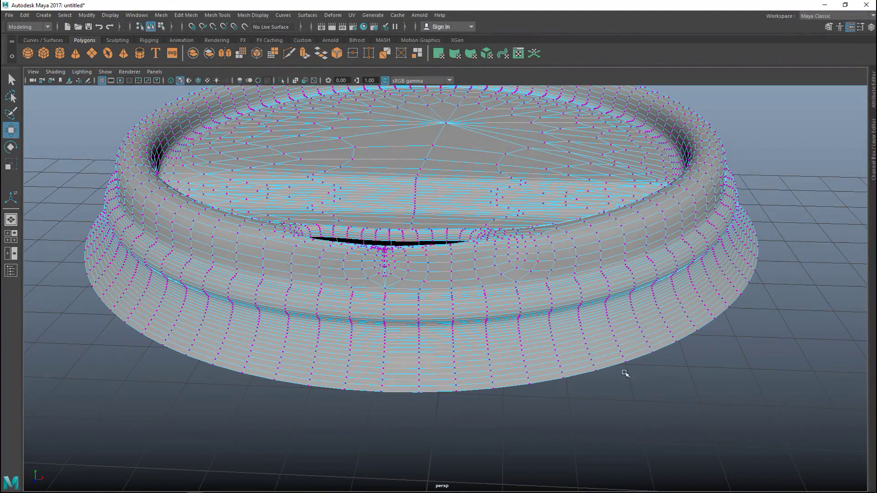
right_drag(603, 221, 644, 211)
click(698, 420)
key(q)
click(627, 344)
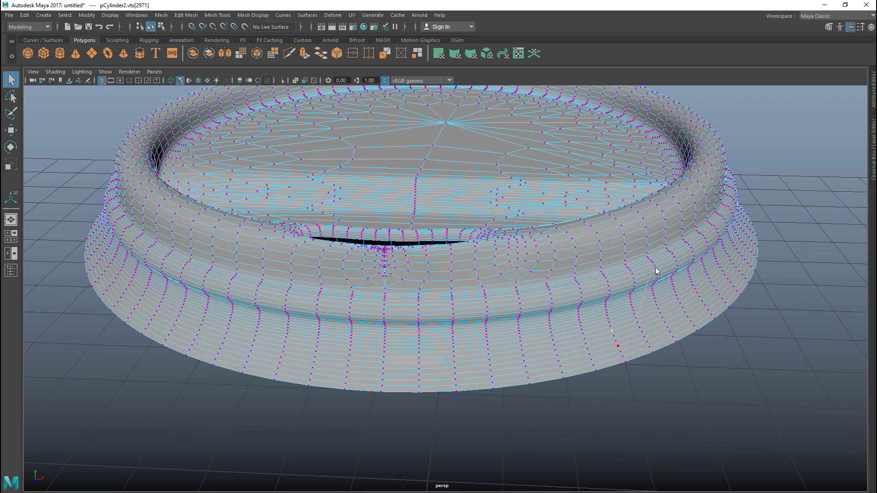
right_drag(665, 225, 697, 208)
click(741, 365)
alt+drag(741, 365, 656, 386)
alt+middle_drag(599, 391, 650, 439)
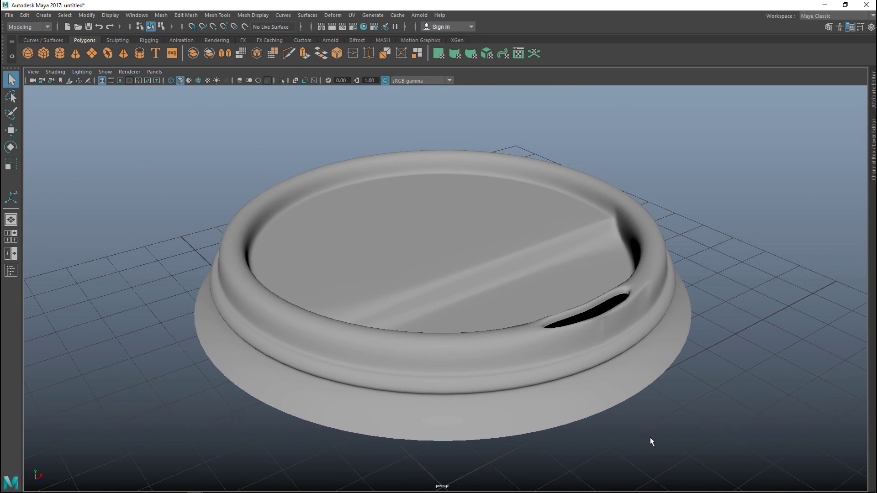
scroll(650, 430, down, 5)
scroll(647, 413, up, 2)
mouse_move(645, 409)
alt+mouse_down()
mouse_move(619, 331)
mouse_move(619, 416)
mouse_move(632, 413)
mouse_move(636, 448)
mouse_move(619, 424)
mouse_move(623, 409)
mouse_move(638, 407)
mouse_move(635, 420)
alt+mouse_up()
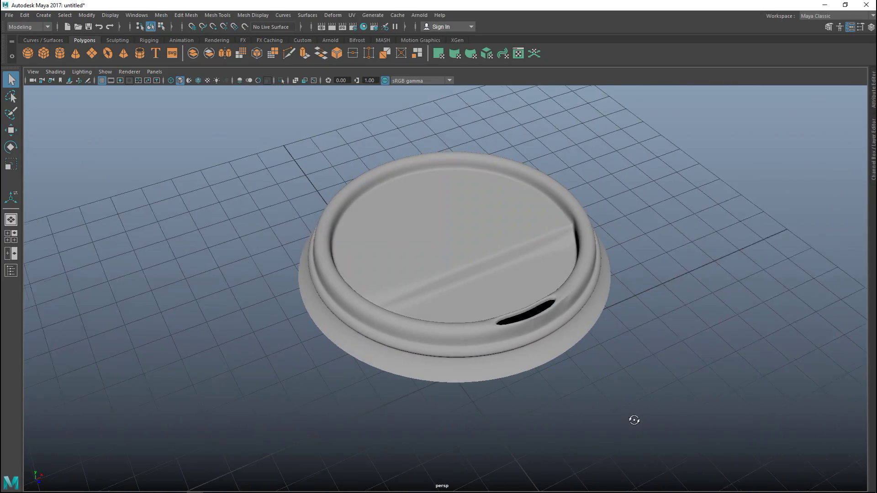